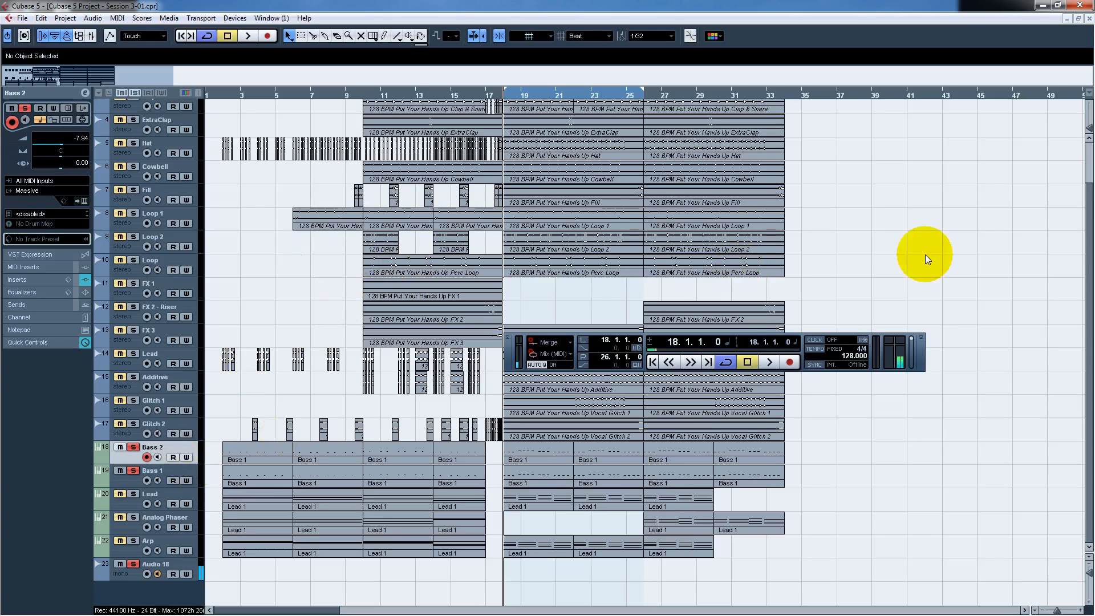
# Solo the Bass audio track, turn off solo on the Bass 2 and Bass 1 instrument tracks, and start playback.
pyautogui.scroll(3, 1090, 206)
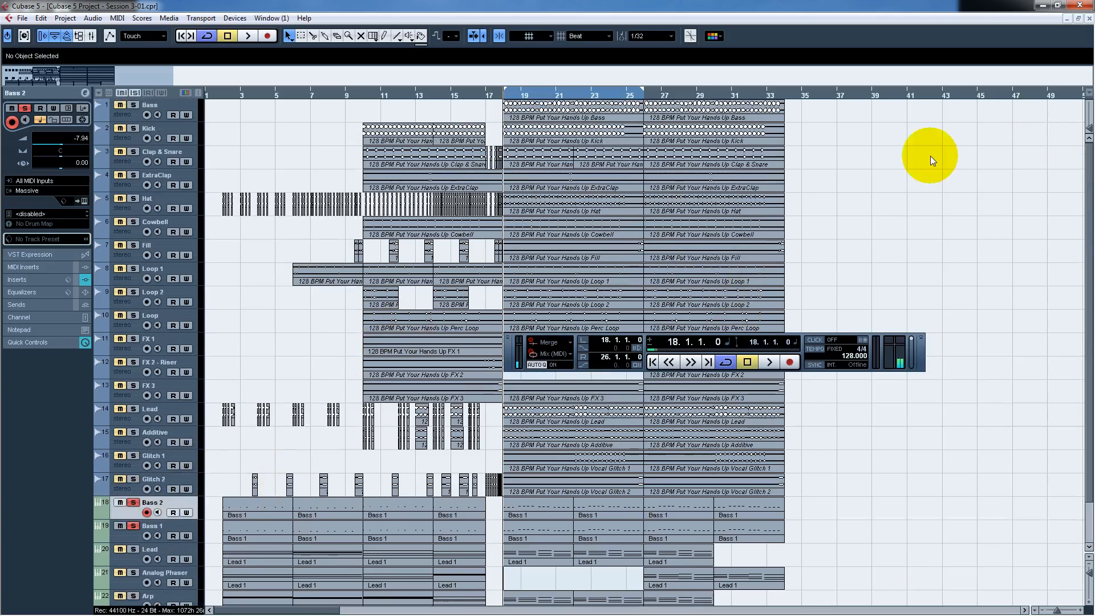
pyautogui.click(132, 104)
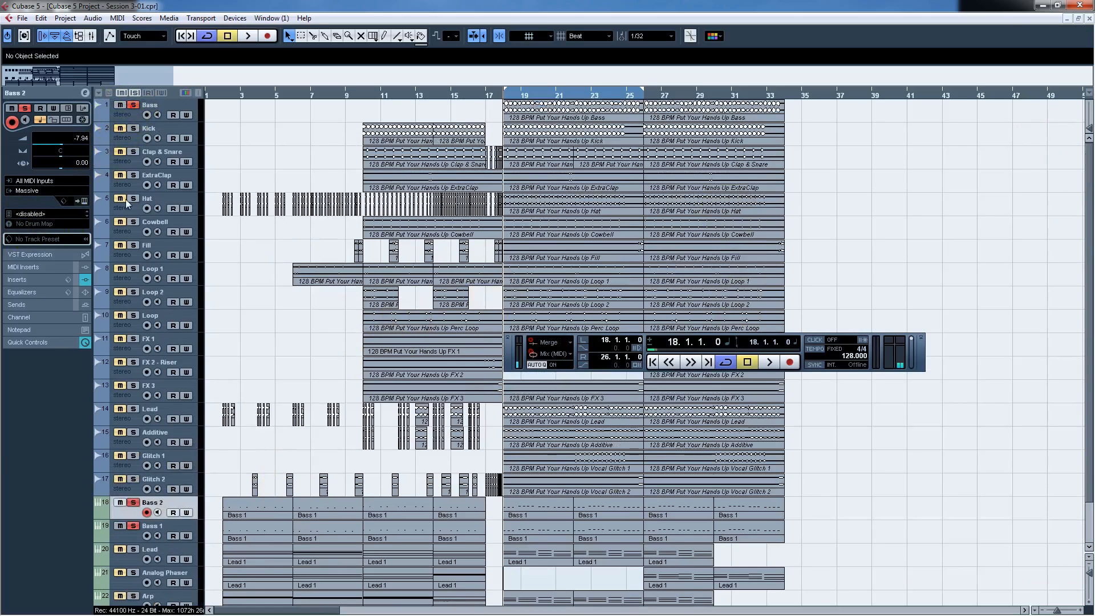
pyautogui.scroll(-2, 1060, 293)
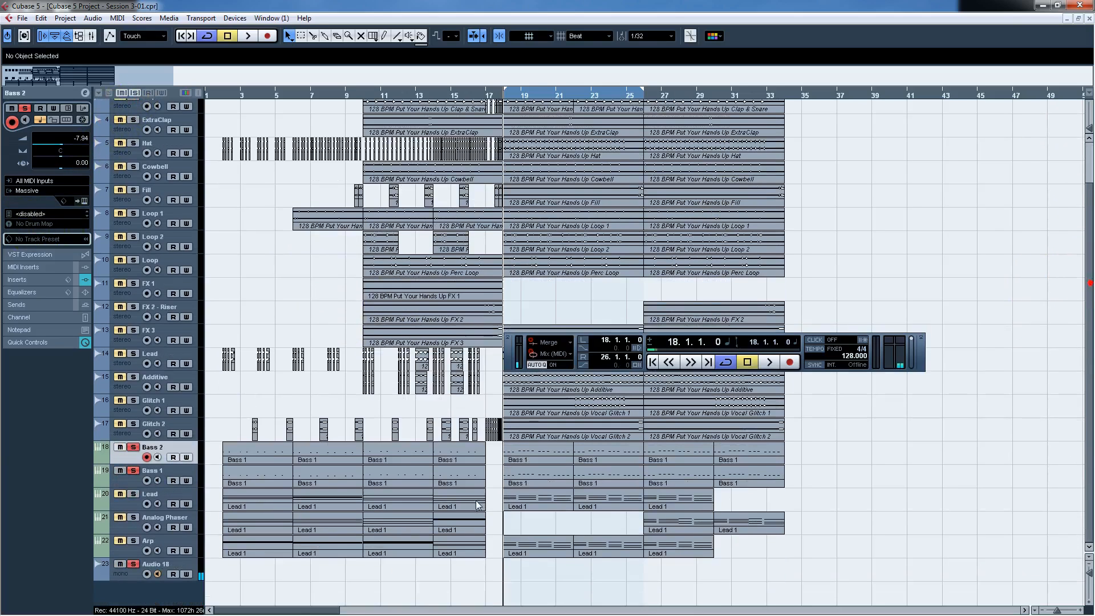
pyautogui.click(134, 448)
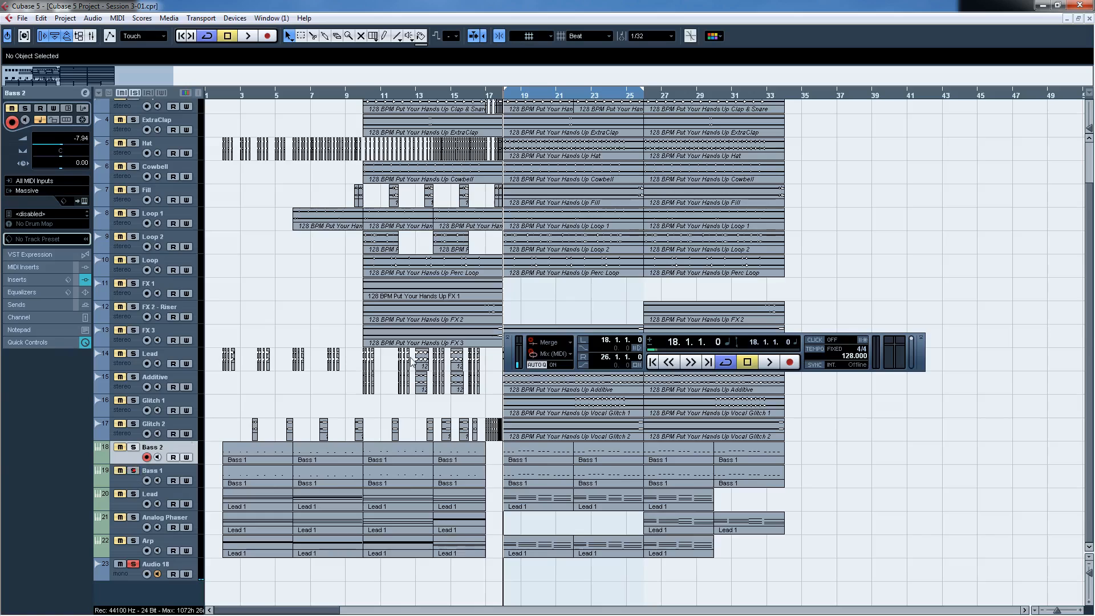
pyautogui.press('space')
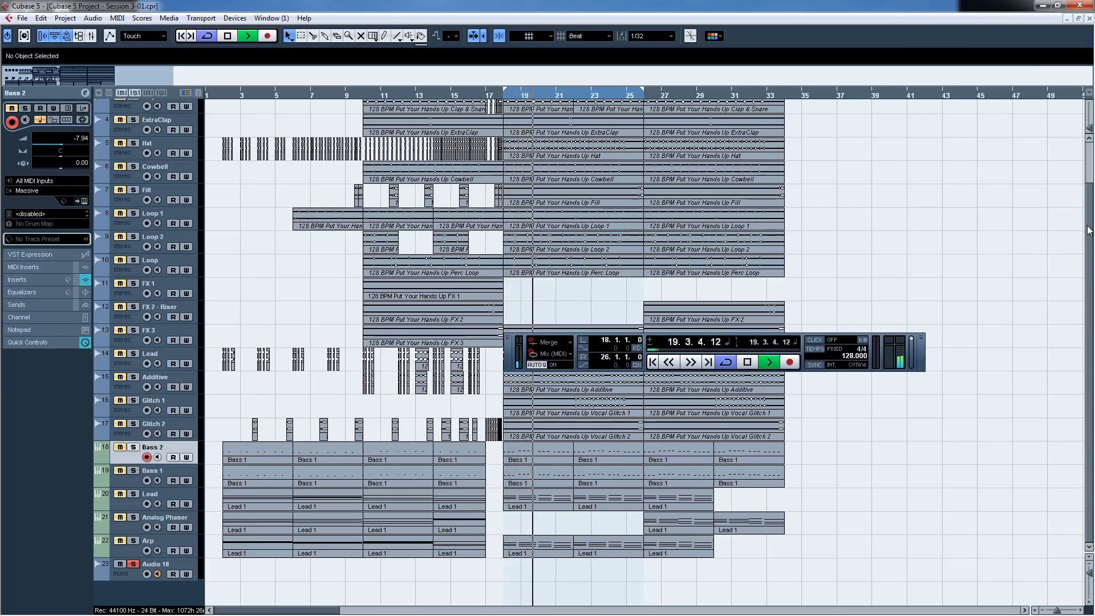
# Open the channel settings and switch them from Bass 2 to the Bass audio channel.
pyautogui.scroll(2, 1072, 240)
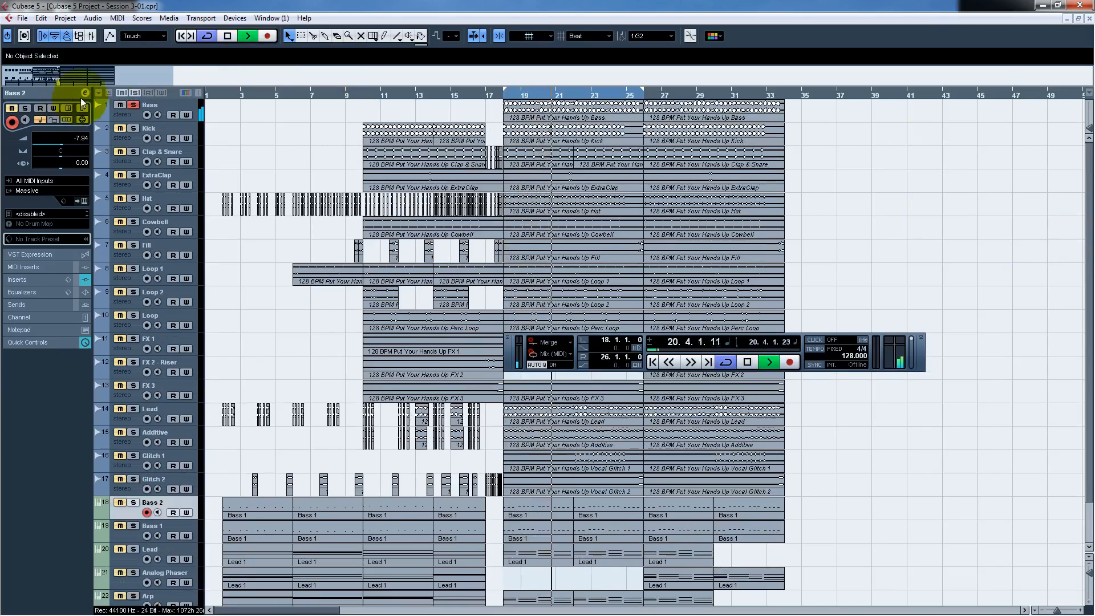
pyautogui.click(87, 91)
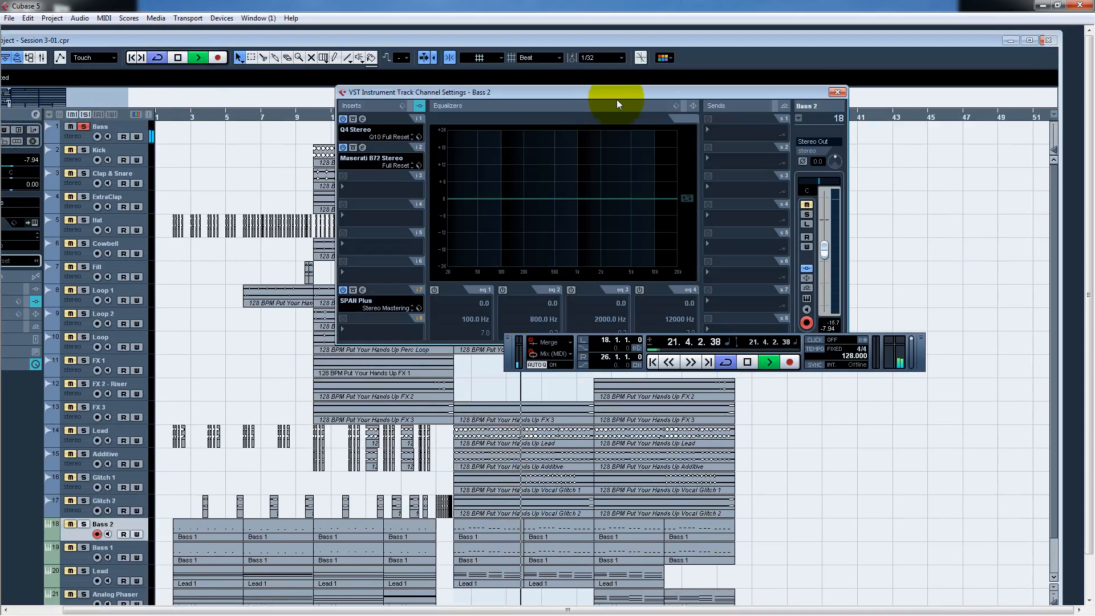
pyautogui.moveTo(619, 94); pyautogui.dragTo(662, 68)
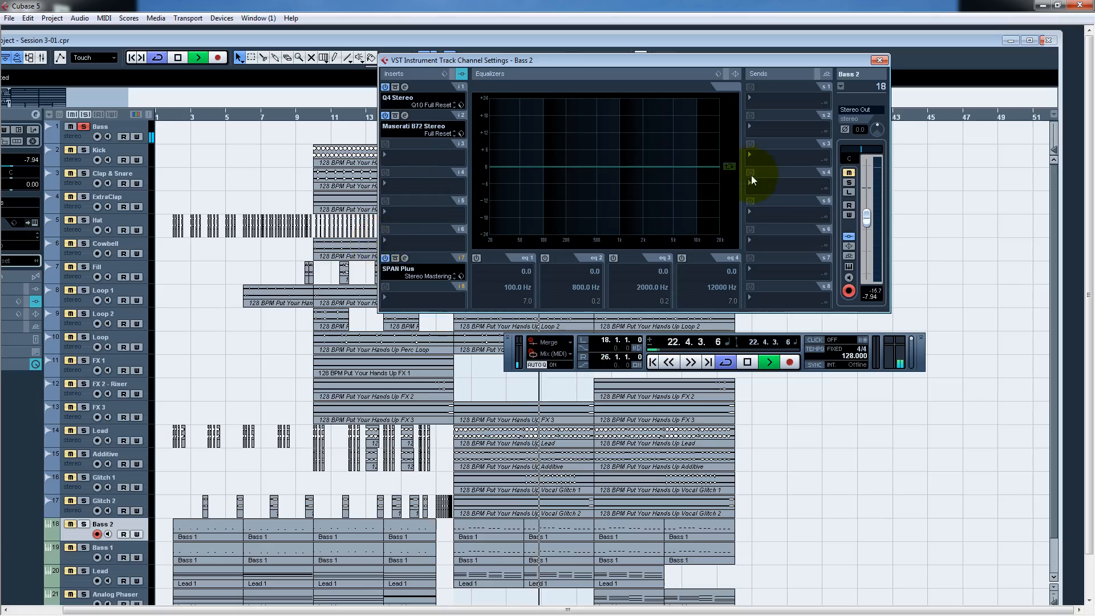
pyautogui.click(841, 86)
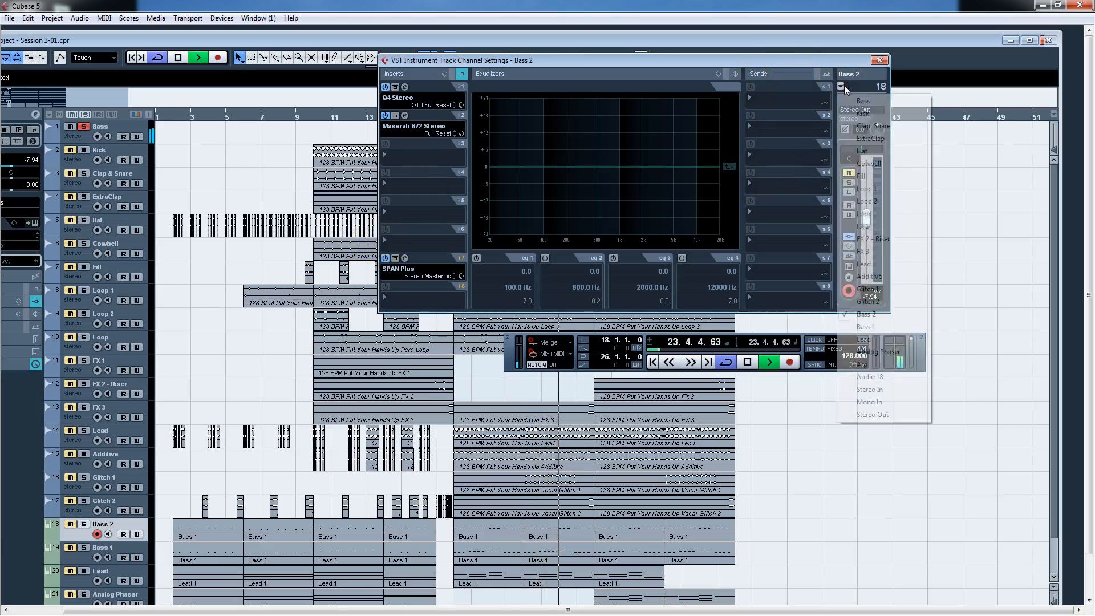
pyautogui.click(851, 100)
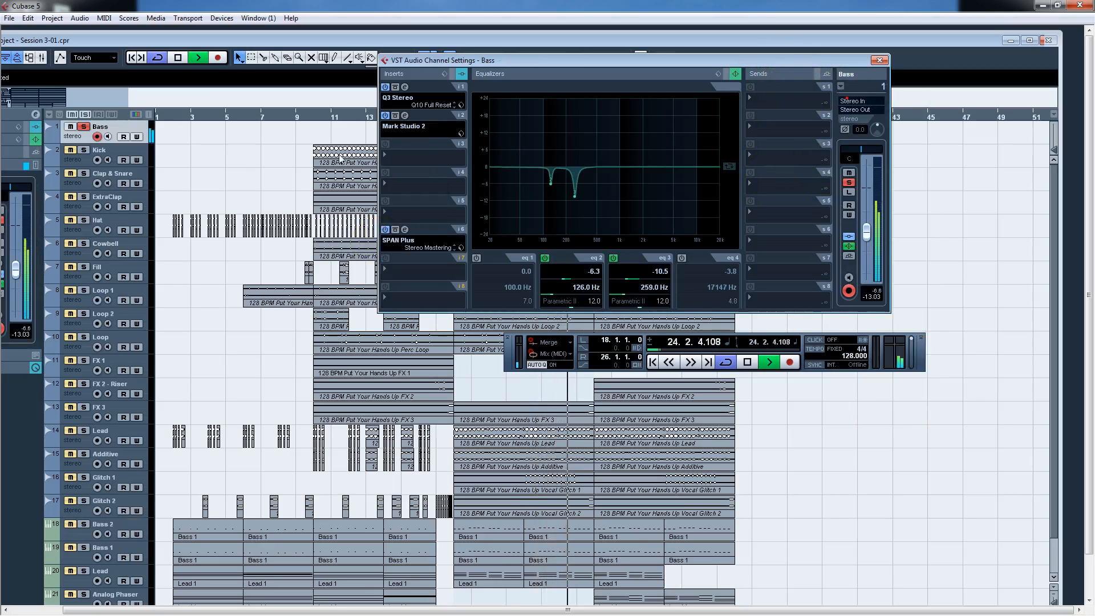
# Open the Bass channel's Mark Studio 2 insert and compare the sound with the plug-in bypassed and active.
pyautogui.click(405, 115)
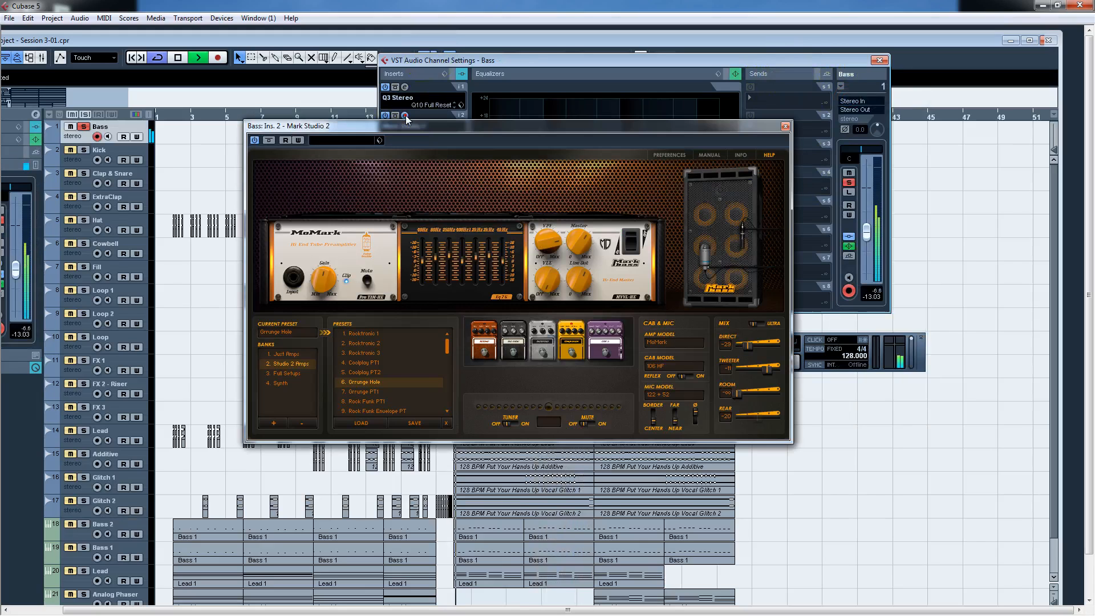
pyautogui.moveTo(555, 127); pyautogui.dragTo(624, 84)
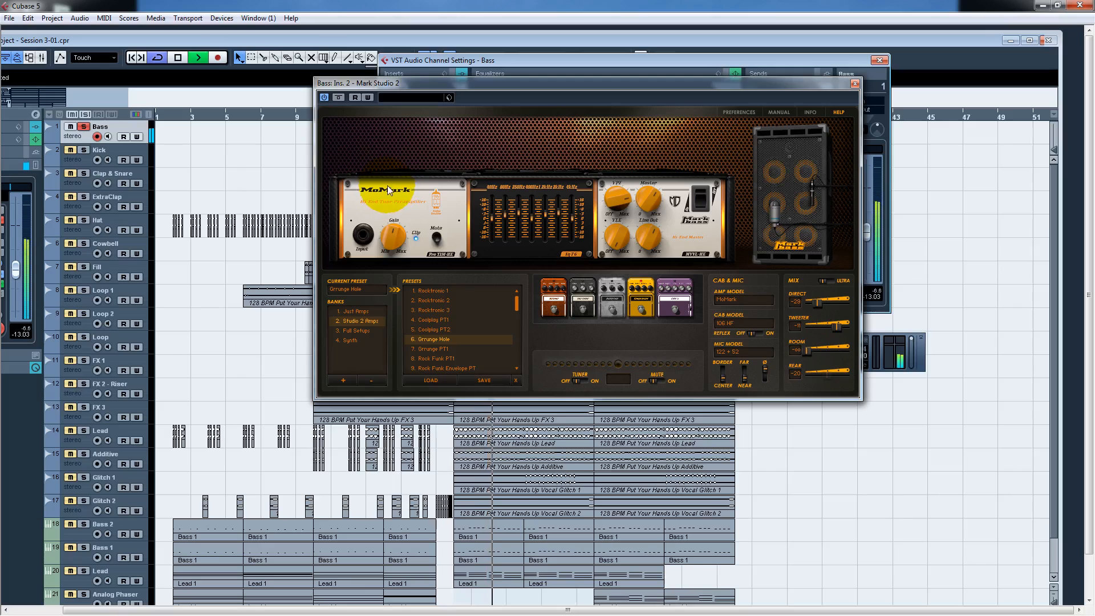
pyautogui.click(340, 97)
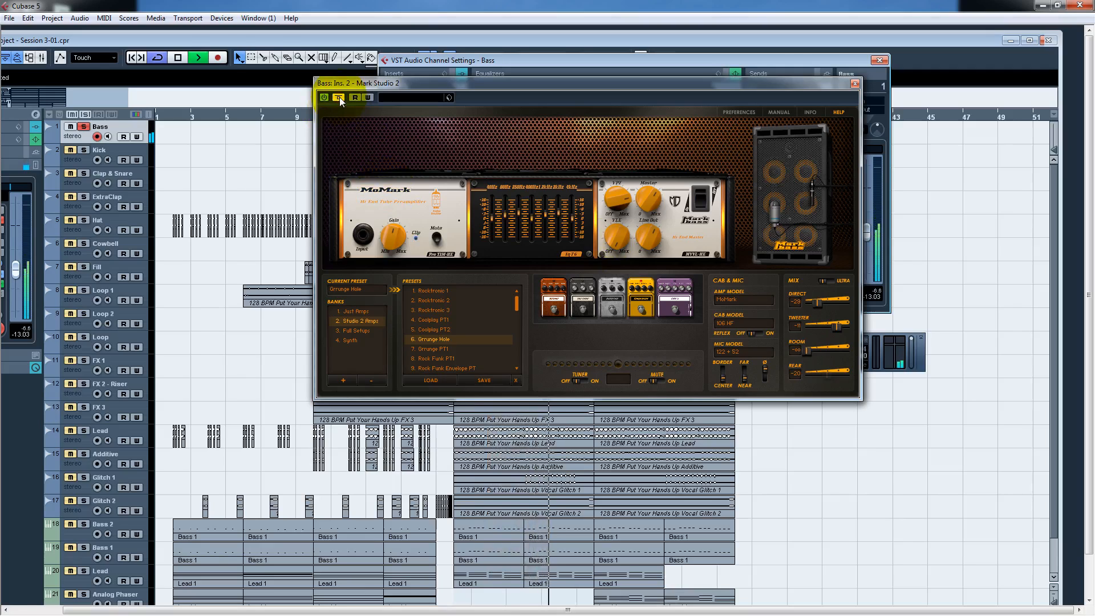
pyautogui.click(340, 97)
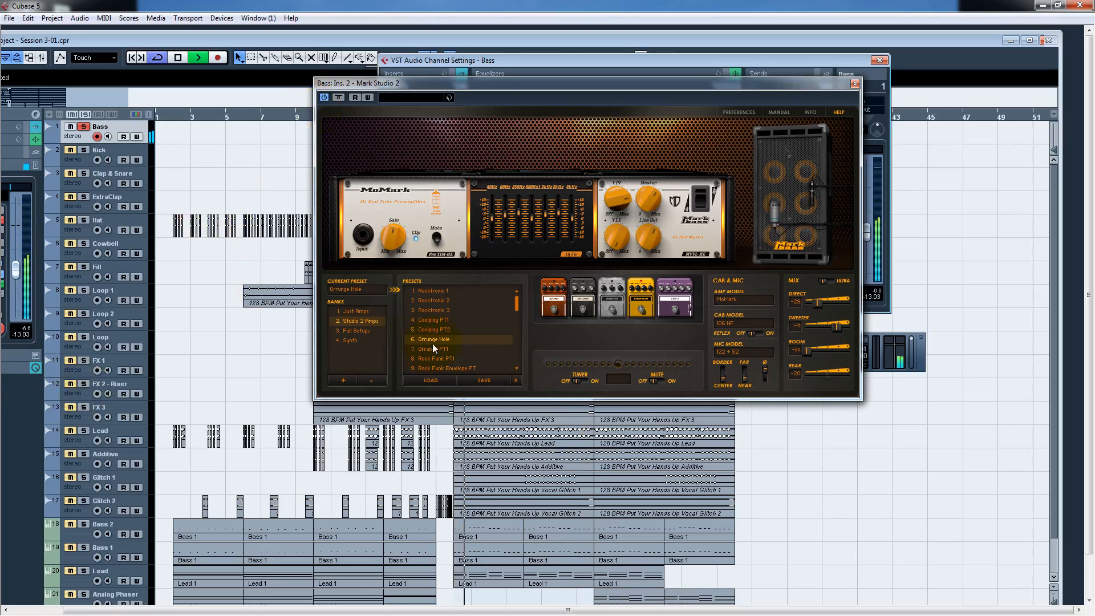
# Show Mark Studio 2's pedal section, audition the sound by toggling the Compressor pedal, and close the plug-in.
pyautogui.click(590, 337)
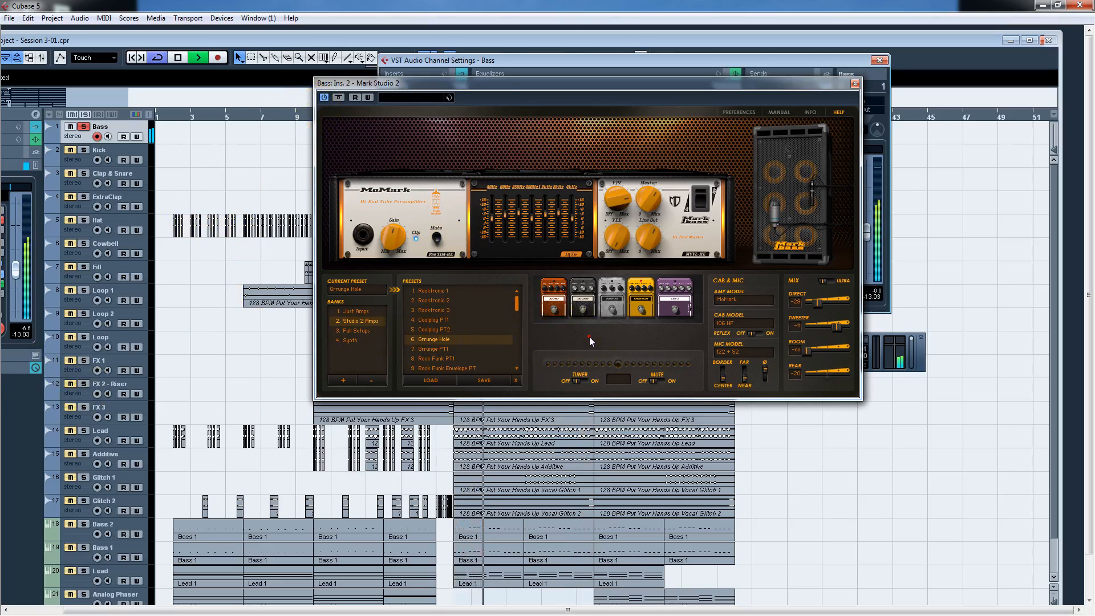
pyautogui.click(615, 295)
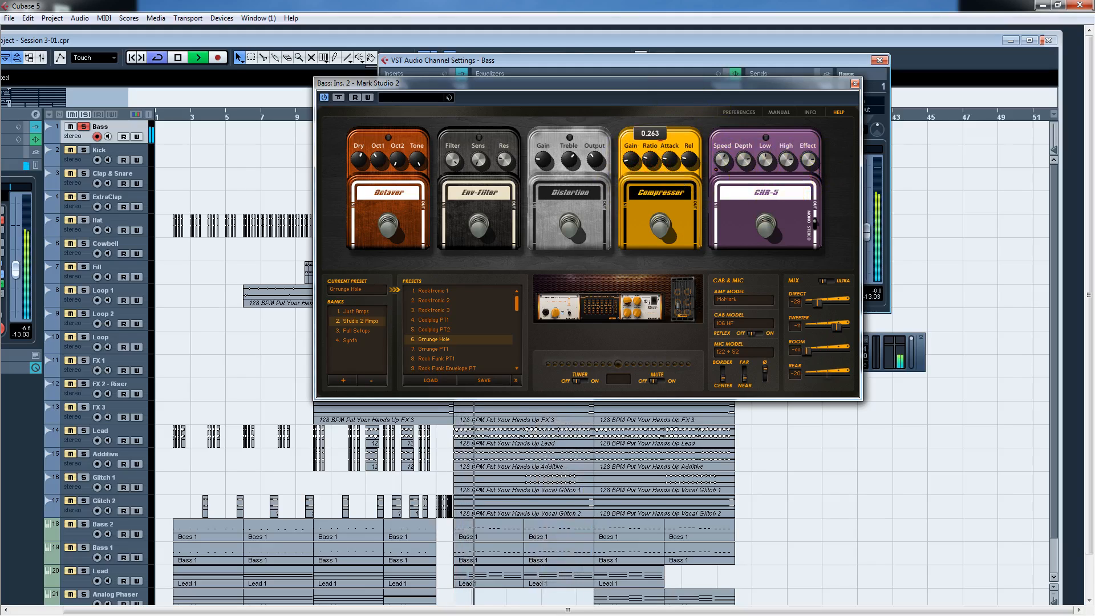
pyautogui.moveTo(669, 160)
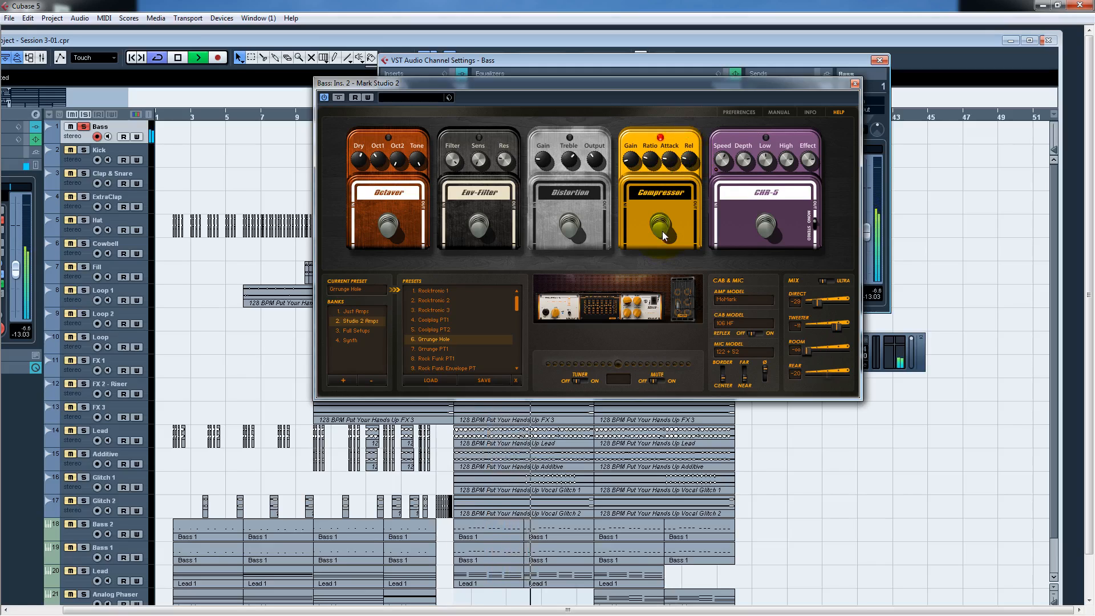
pyautogui.click(662, 231)
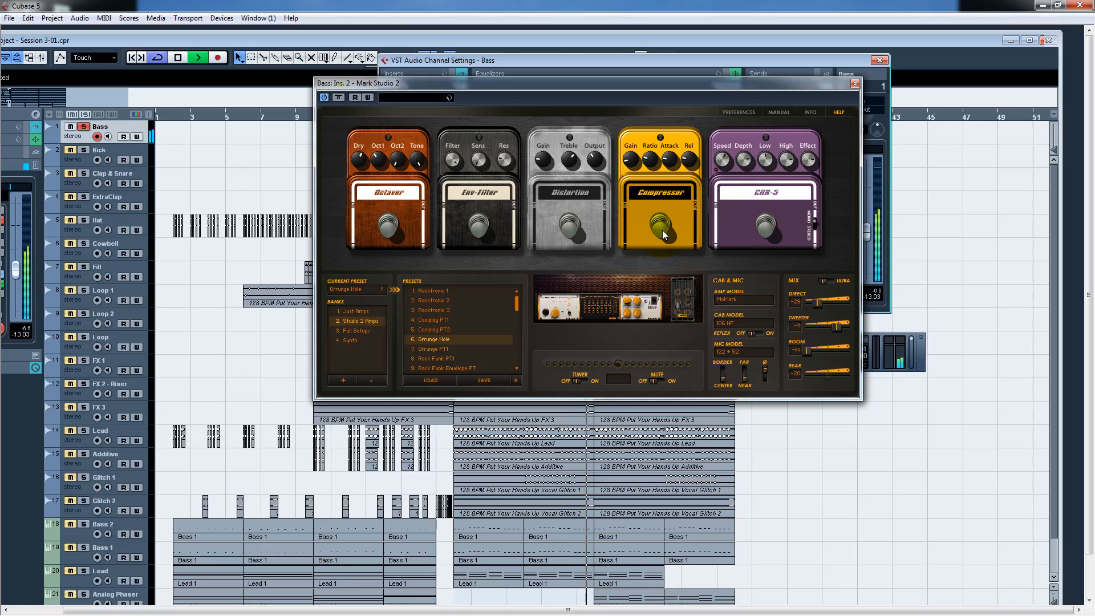
pyautogui.click(661, 231)
pyautogui.click(854, 84)
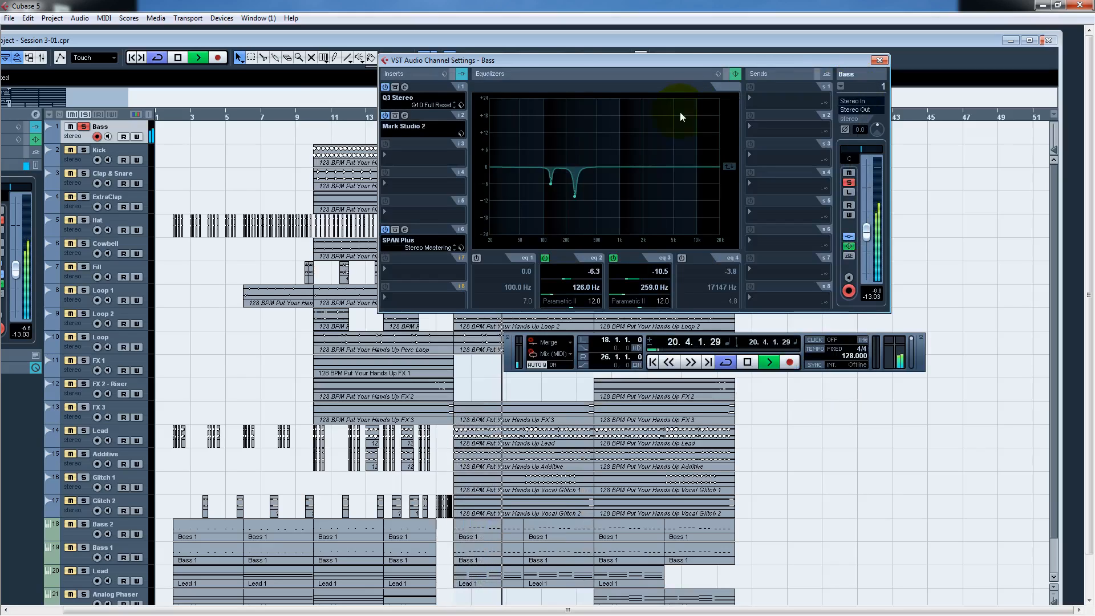
# Solo the Kick track instead of Bass, restart playback and show the Kick channel's settings.
pyautogui.press('space')
pyautogui.click(839, 86)
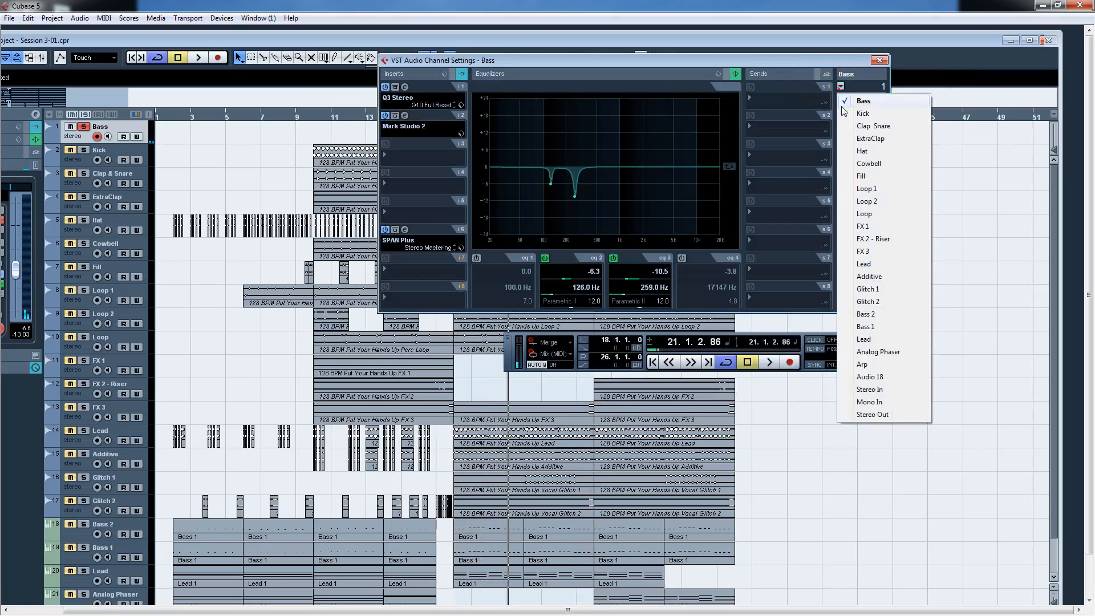
pyautogui.click(849, 108)
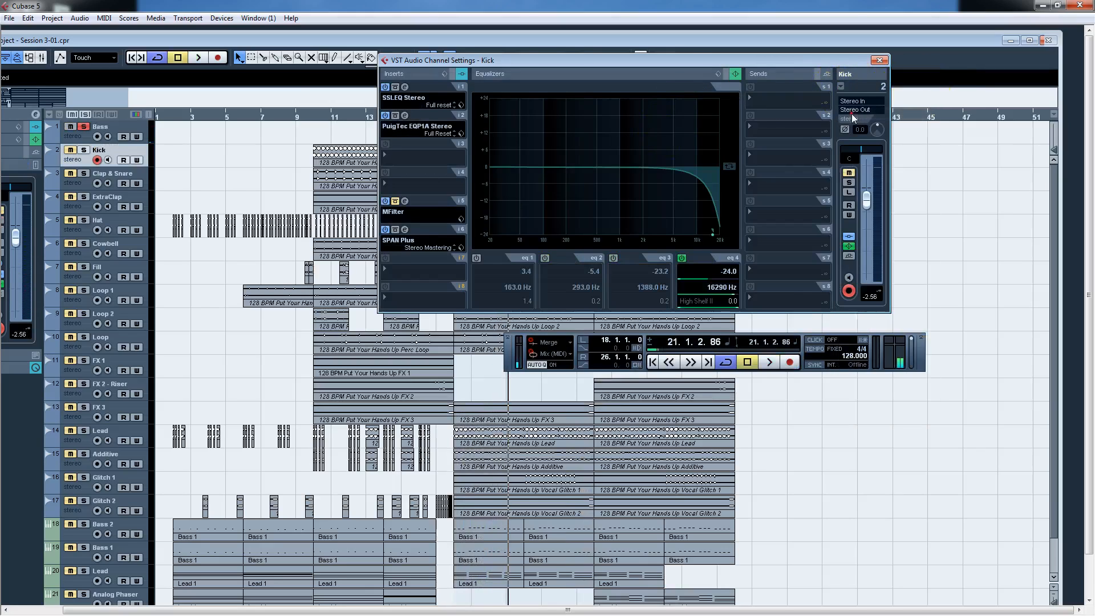
pyautogui.click(84, 151)
pyautogui.click(108, 154)
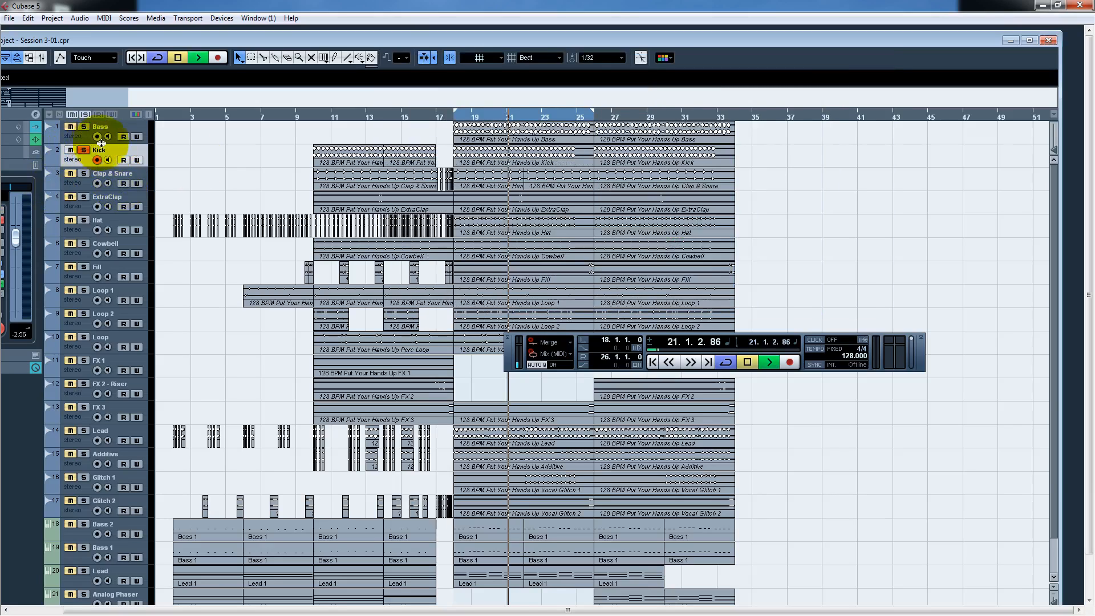
pyautogui.click(37, 114)
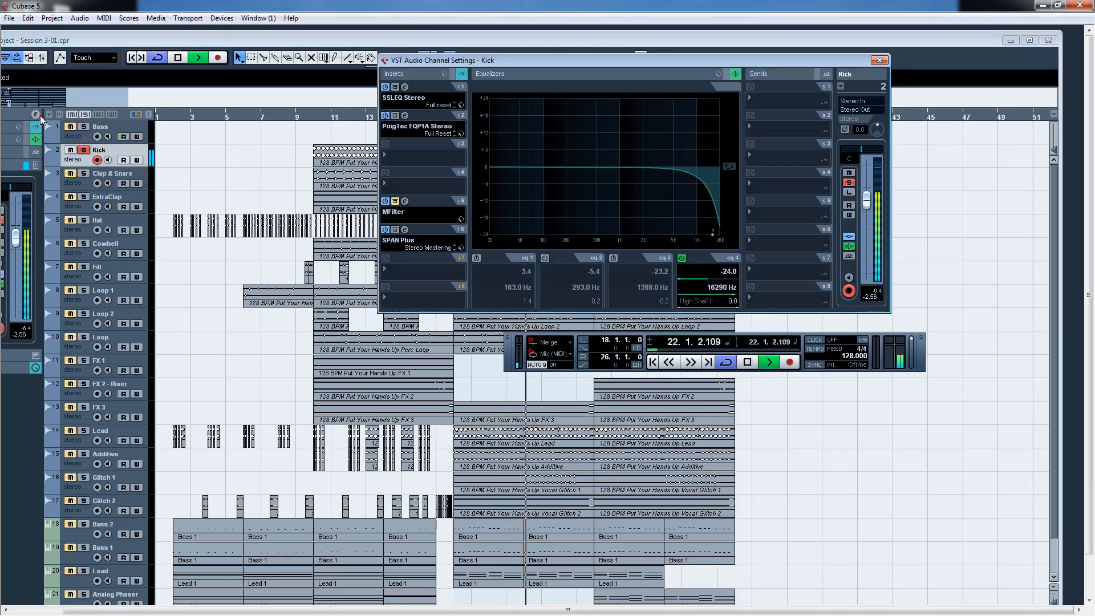
# Open the Kick channel's SSLEQ Stereo insert and examine its low-mid and low-frequency band settings.
pyautogui.click(407, 91)
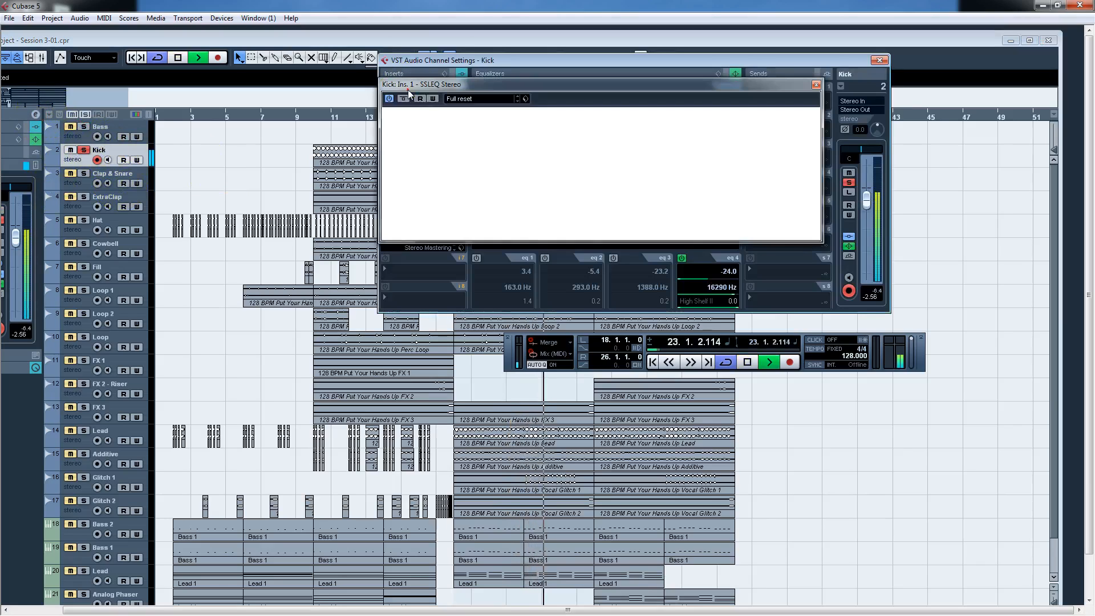
pyautogui.moveTo(622, 94); pyautogui.dragTo(656, 75)
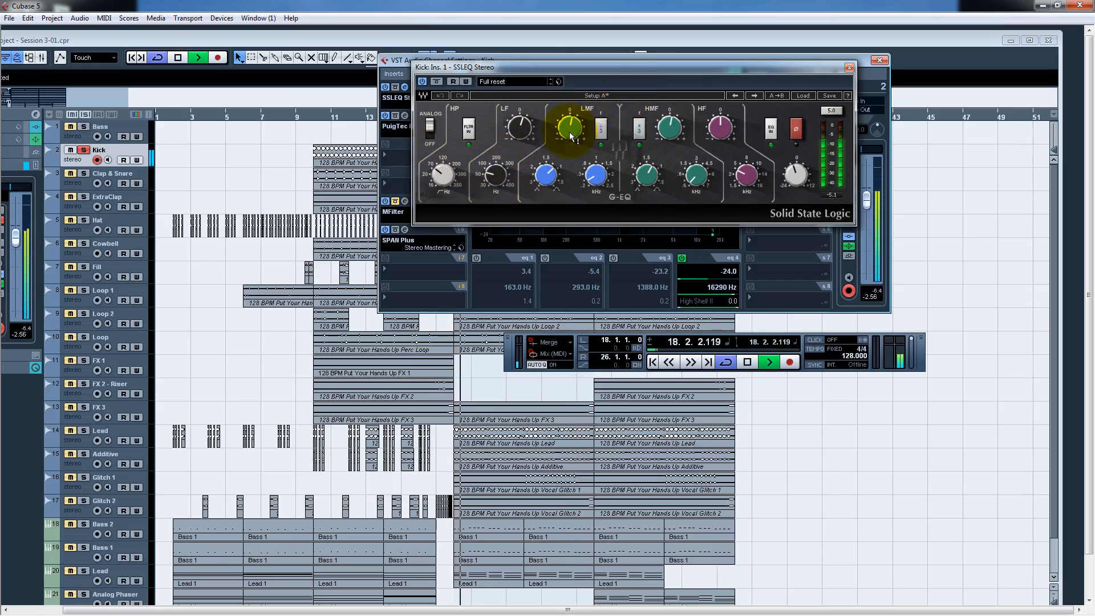
pyautogui.moveTo(569, 132); pyautogui.dragTo(569, 132)
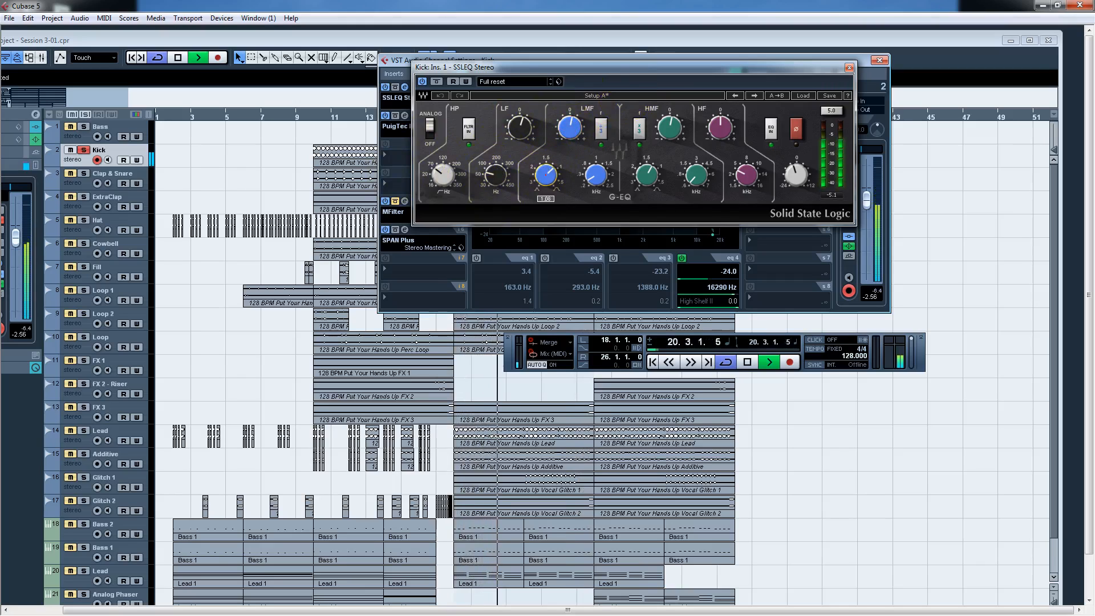
pyautogui.click(545, 175)
pyautogui.click(597, 176)
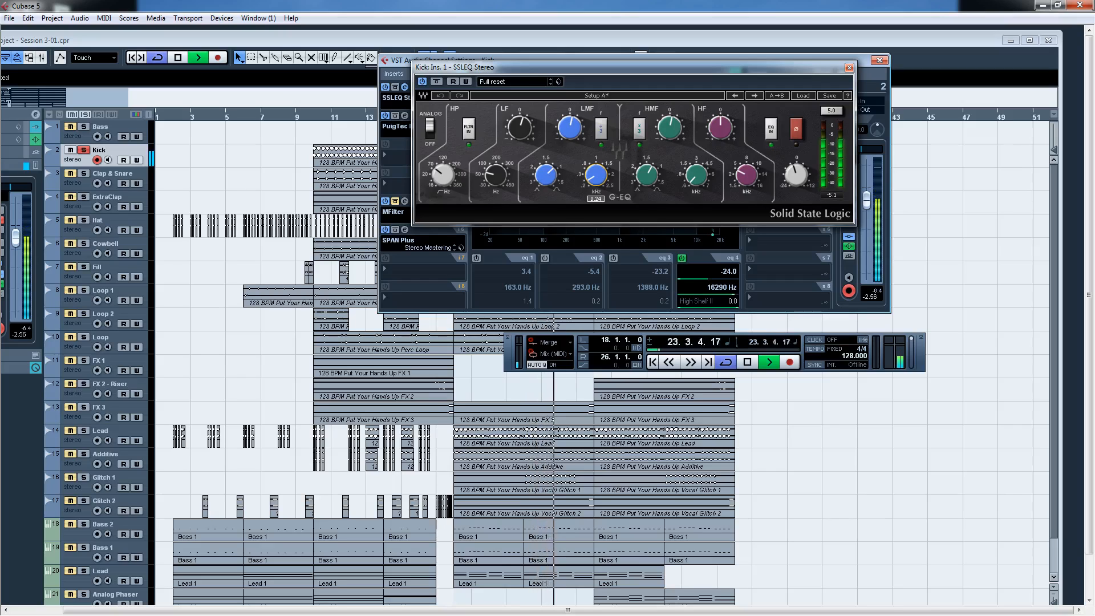
pyautogui.click(519, 126)
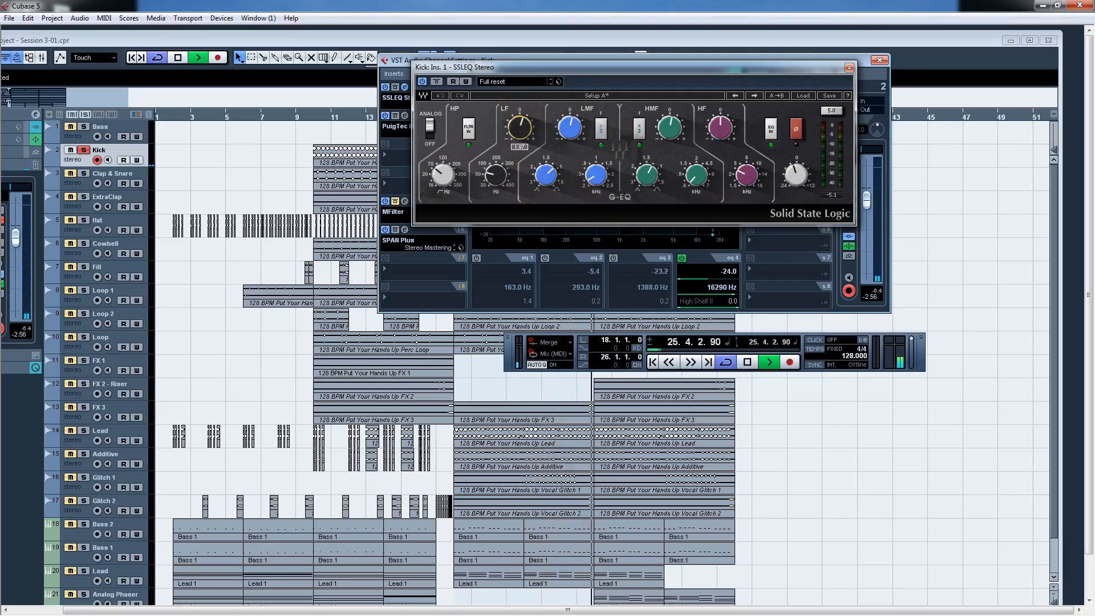
pyautogui.click(498, 173)
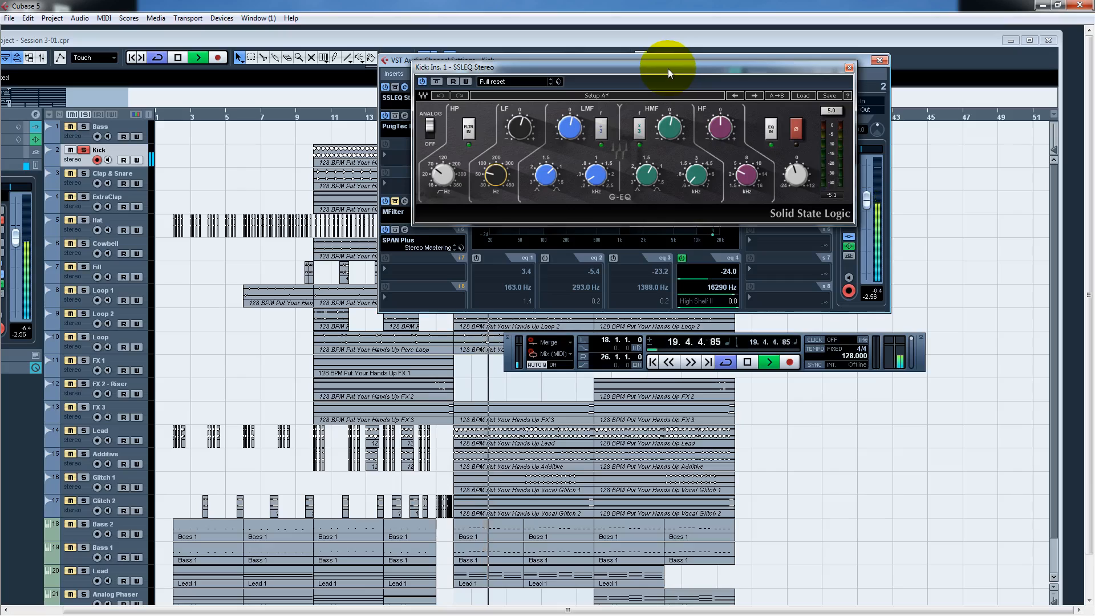
# Examine the high-mid band and output gain settings of the Kick's SSLEQ, then close the plug-in.
pyautogui.moveTo(668, 68); pyautogui.dragTo(663, 73)
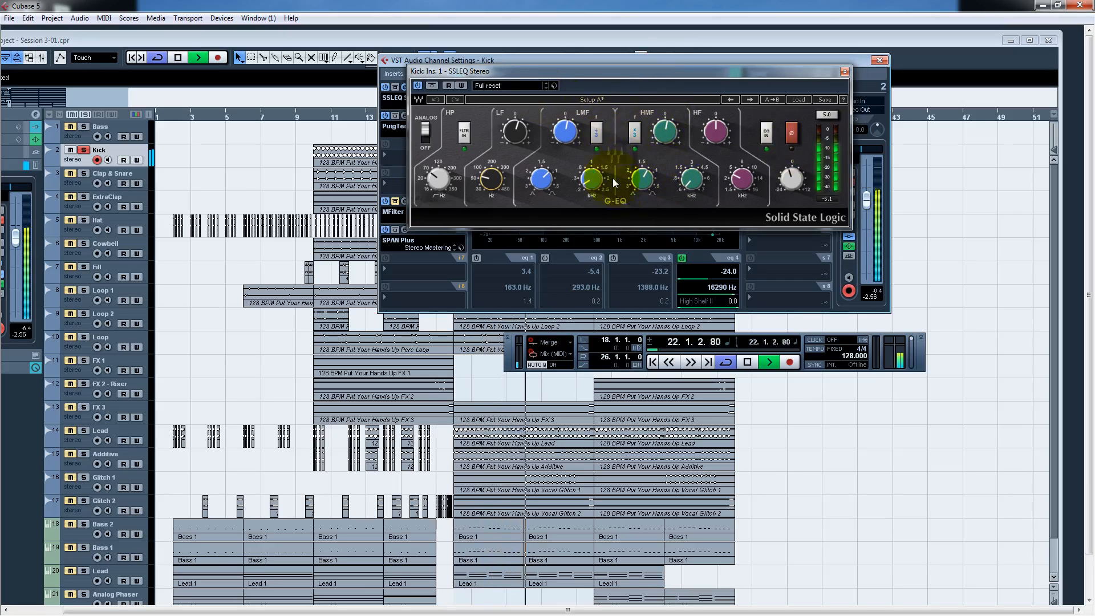
pyautogui.moveTo(664, 132); pyautogui.dragTo(665, 131)
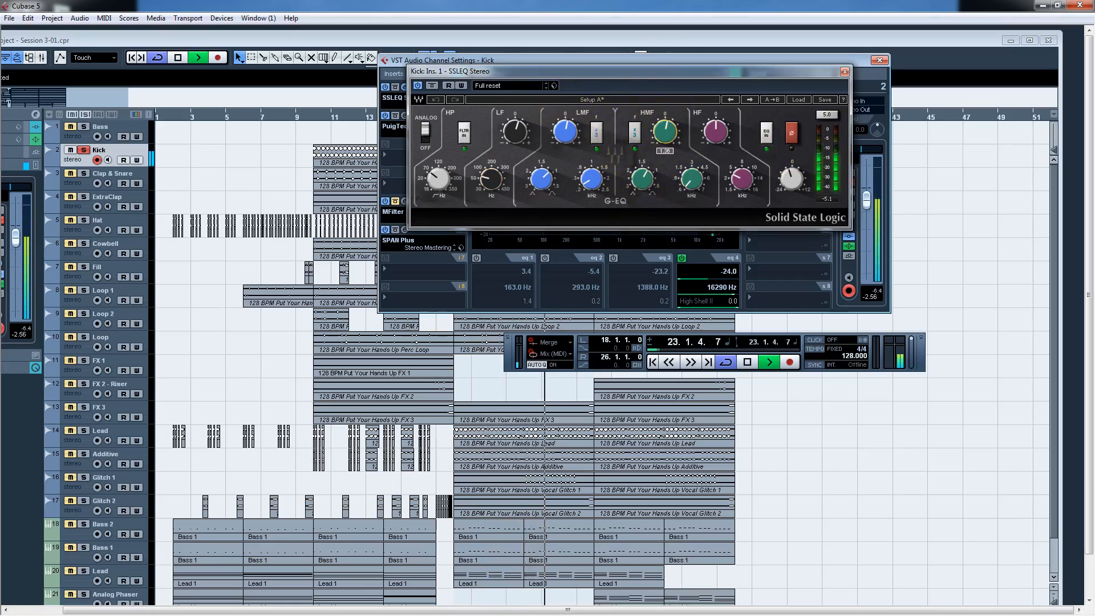
pyautogui.moveTo(691, 179); pyautogui.dragTo(684, 176)
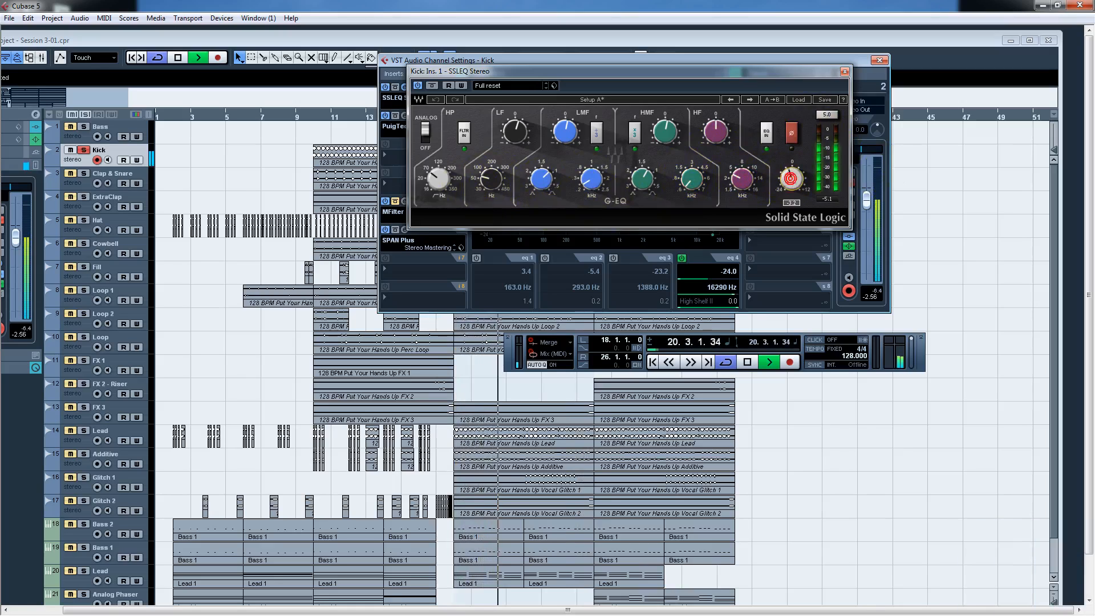
pyautogui.moveTo(780, 181); pyautogui.dragTo(780, 186)
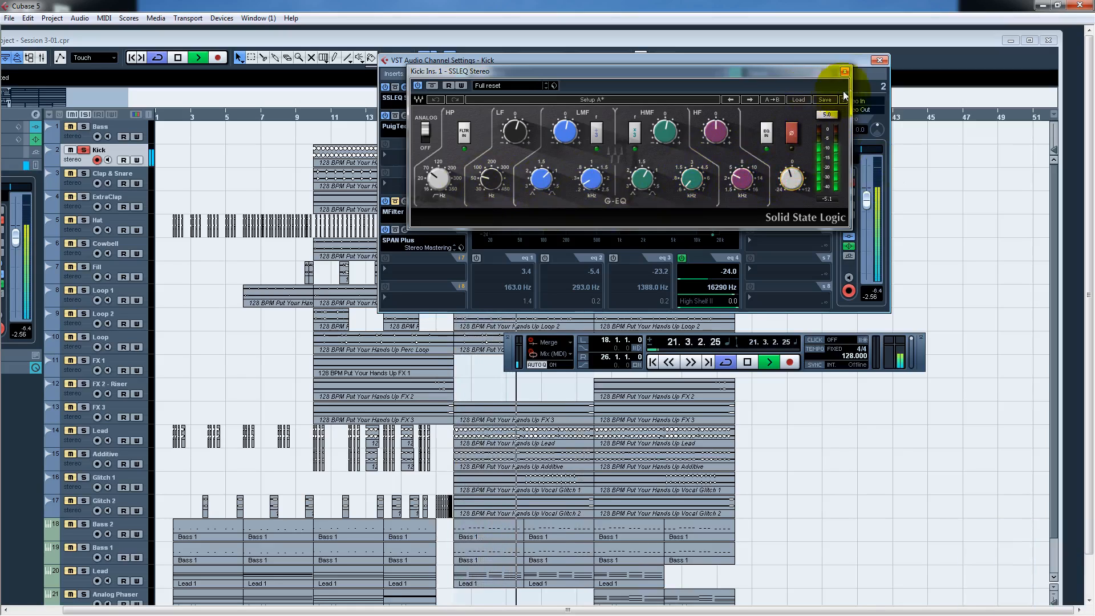
pyautogui.click(845, 71)
# Open the Kick channel's PuigTec EQP1A Stereo insert and examine its low-frequency selection and boost settings.
pyautogui.click(404, 115)
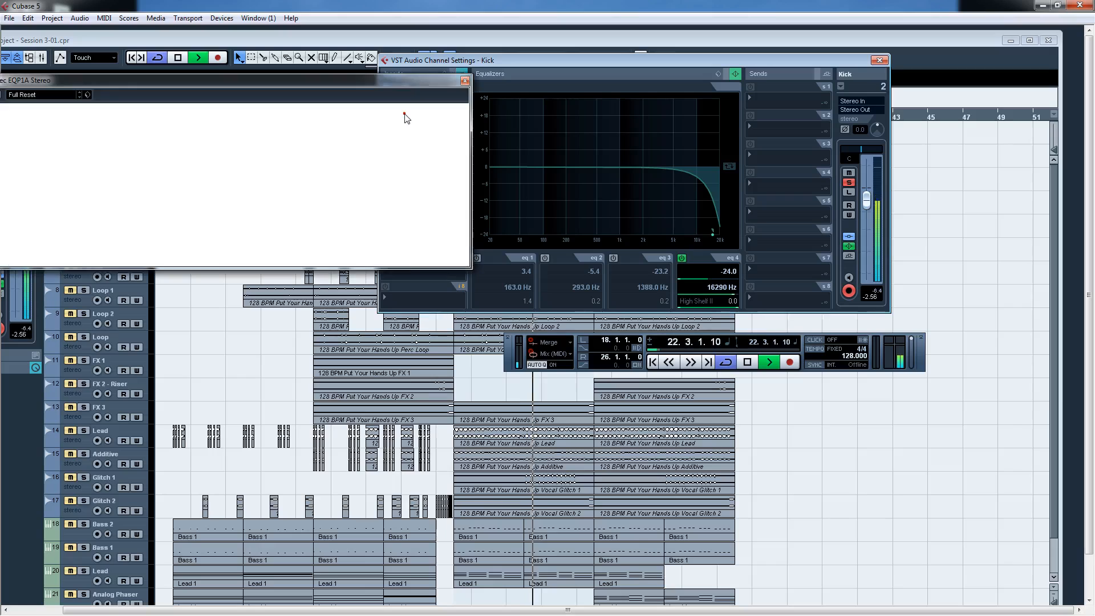
pyautogui.moveTo(382, 87); pyautogui.dragTo(884, 87)
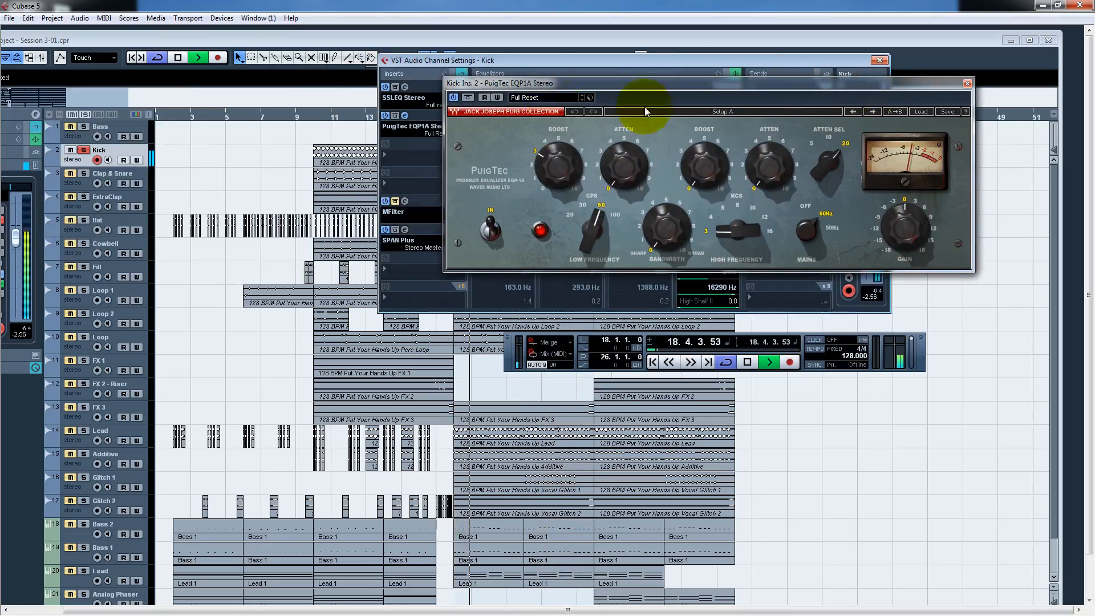
pyautogui.moveTo(603, 231)
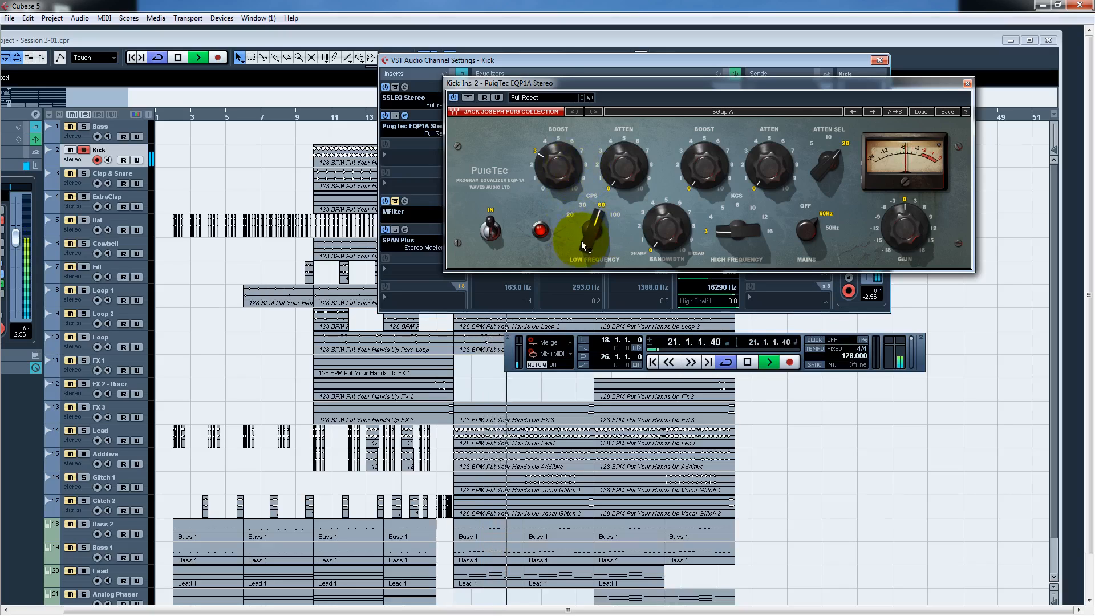
pyautogui.moveTo(556, 170)
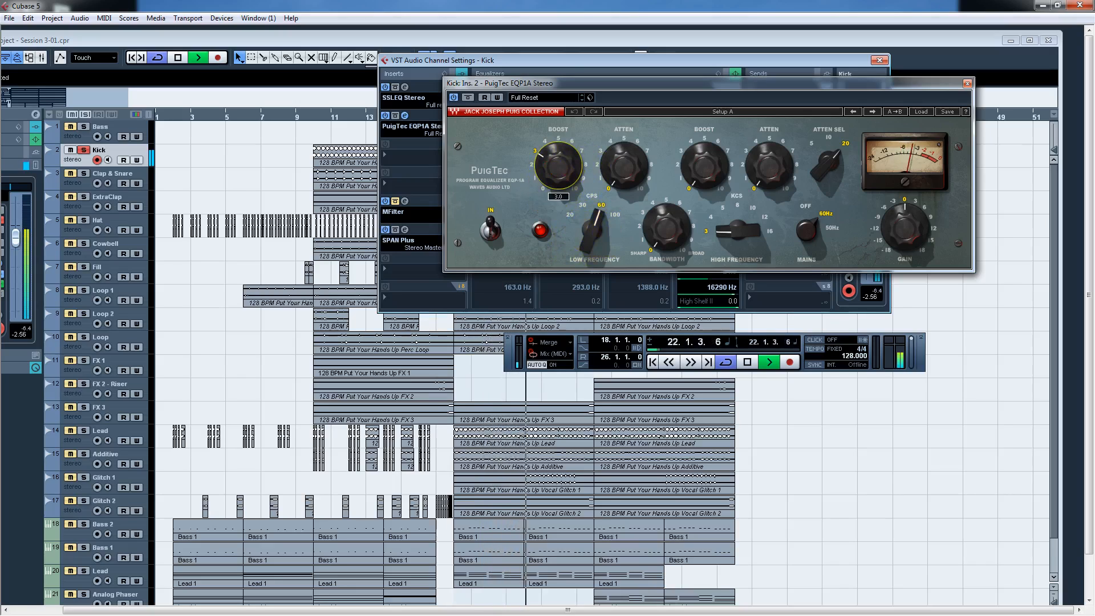
# Compare the Kick with and without the PuigTec EQP1A by toggling its bypass, then close the plug-in.
pyautogui.click(466, 98)
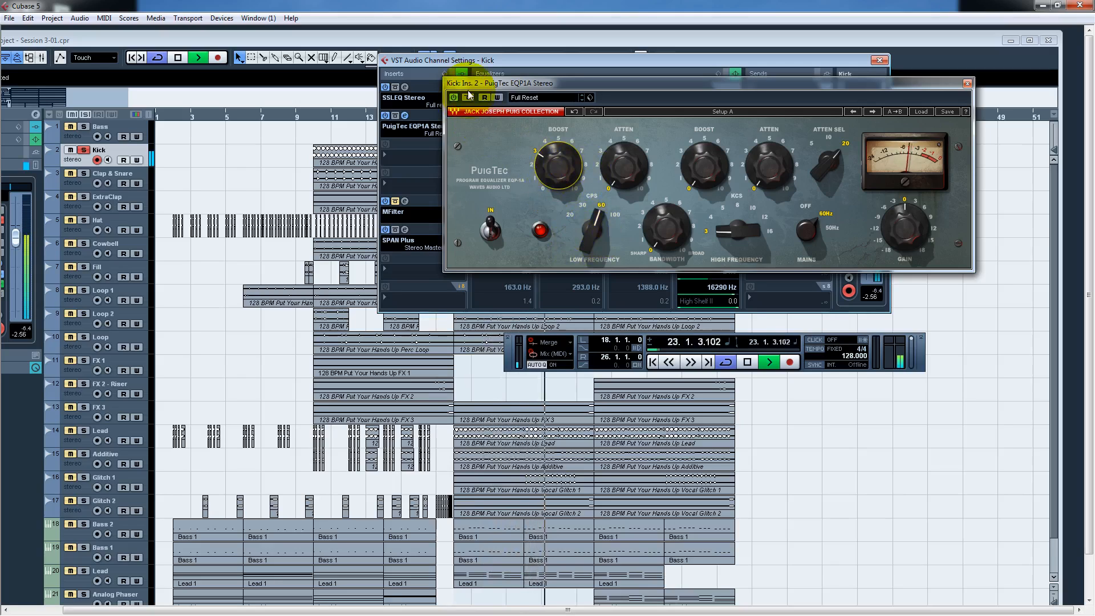
pyautogui.click(467, 97)
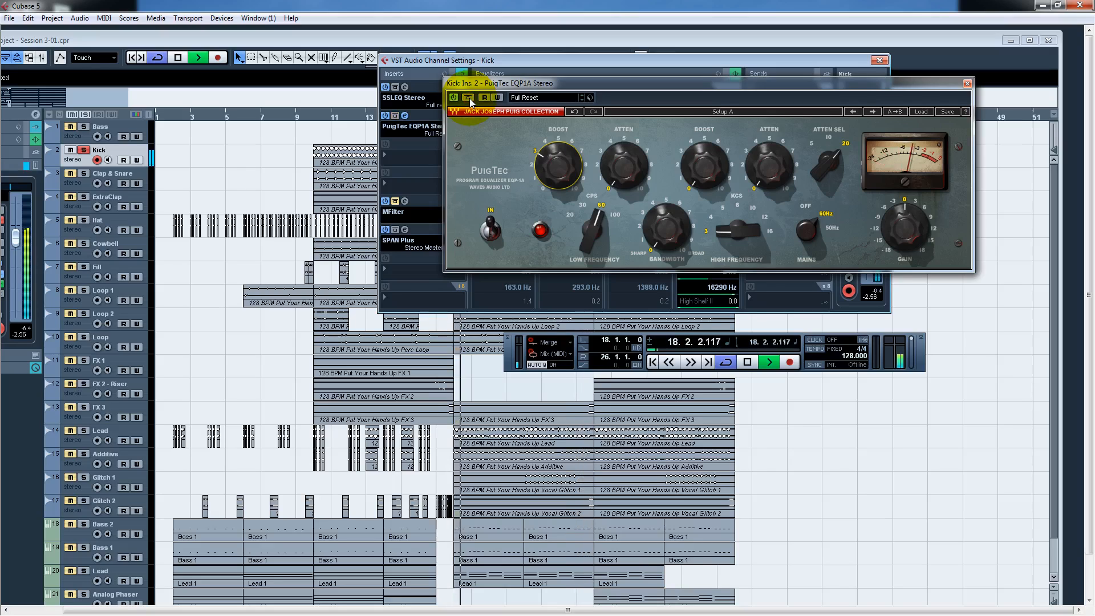
pyautogui.click(469, 98)
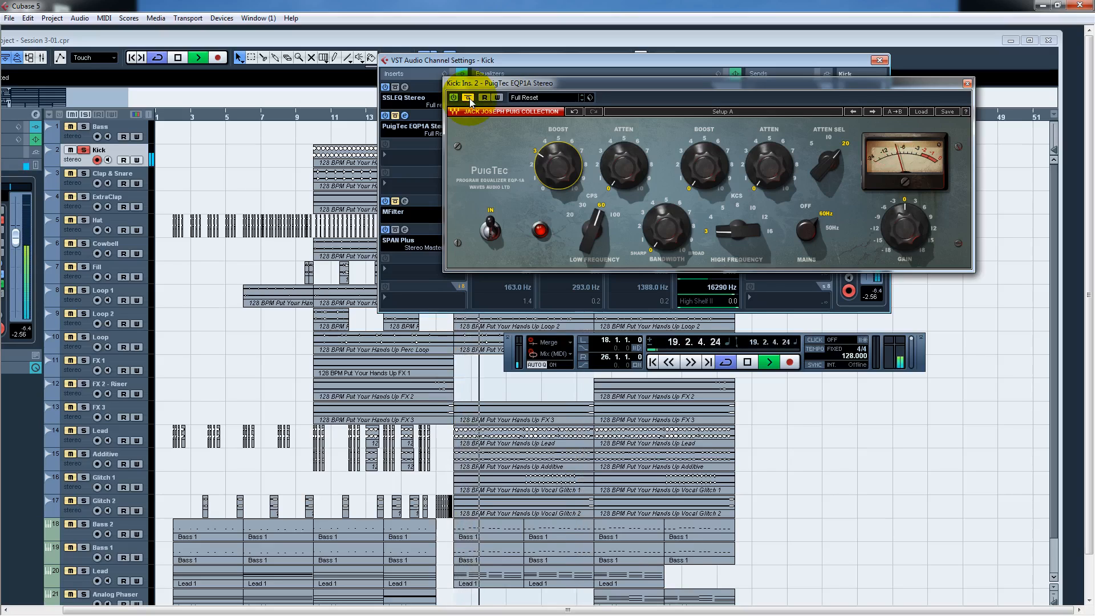
pyautogui.click(470, 98)
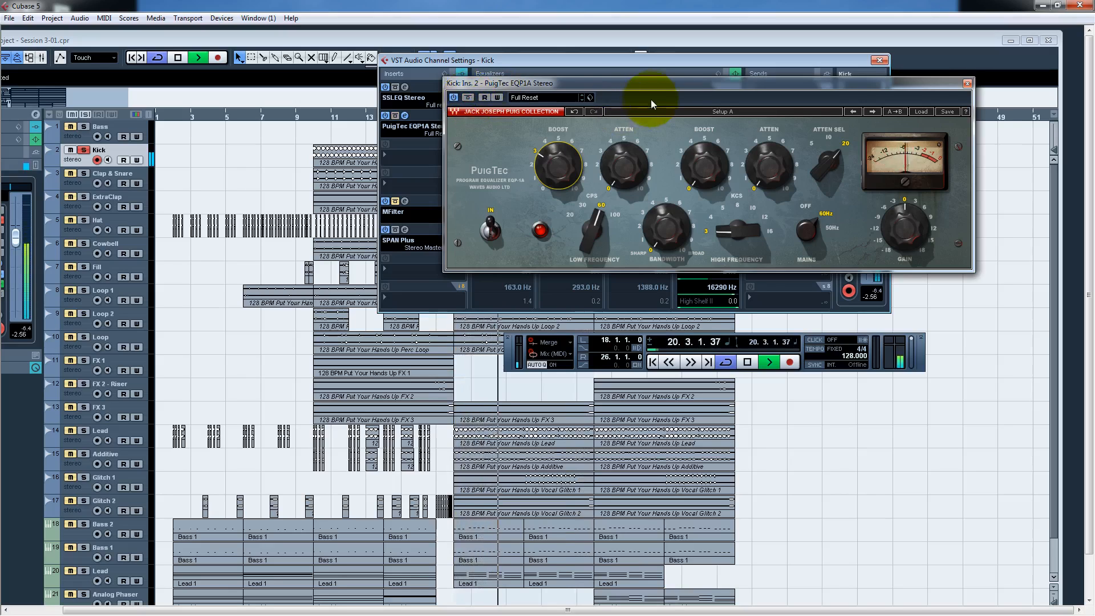
pyautogui.moveTo(658, 94); pyautogui.dragTo(610, 114)
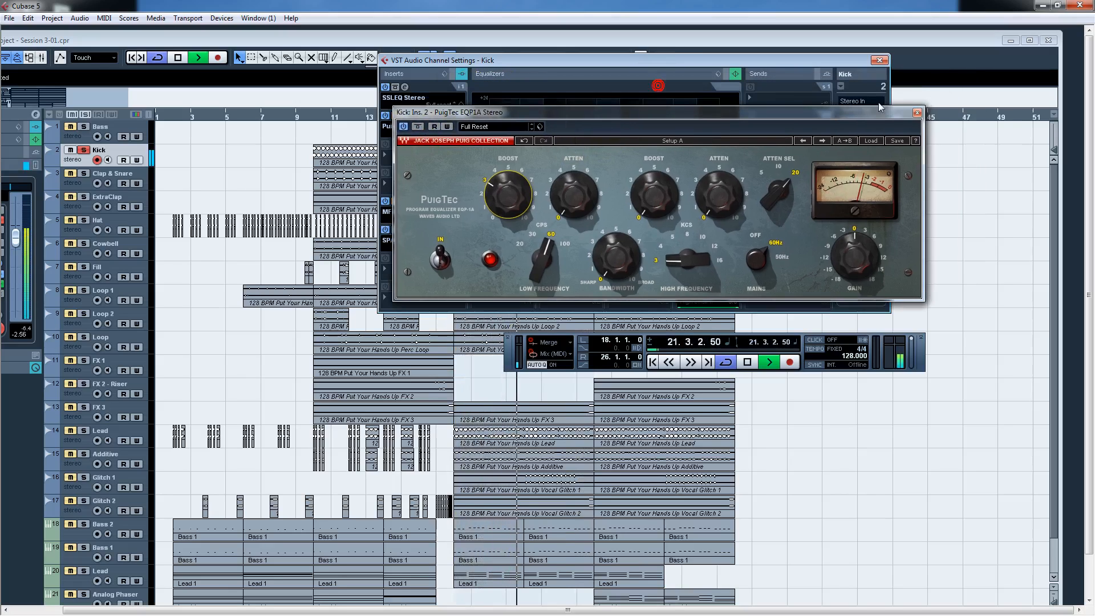
pyautogui.click(919, 108)
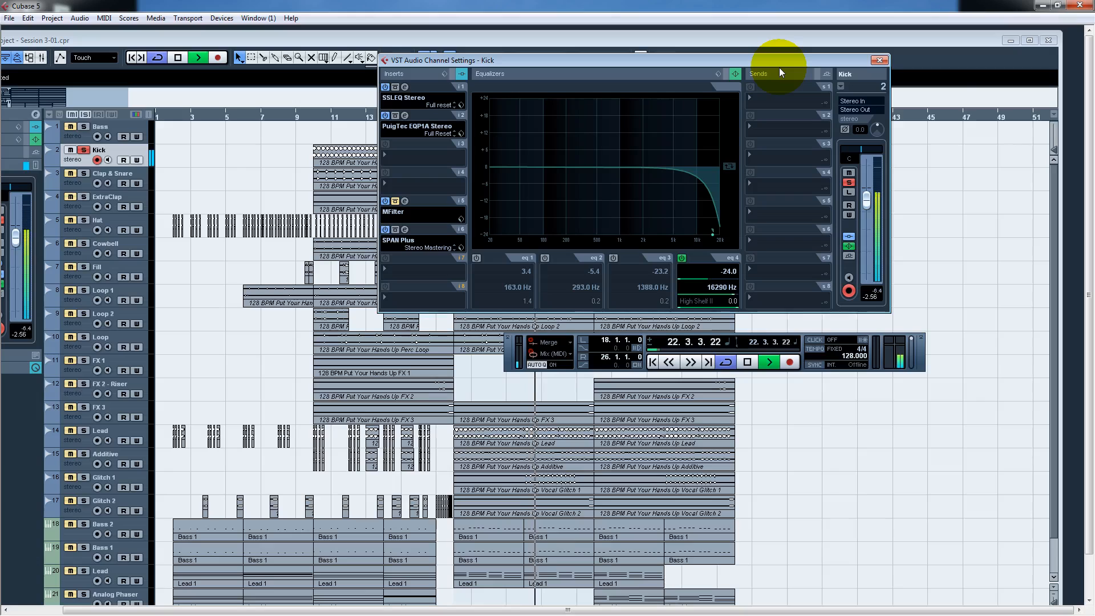
# Solo the Clap & Snare track instead of Kick and show the Clap & Snare channel's settings.
pyautogui.click(842, 86)
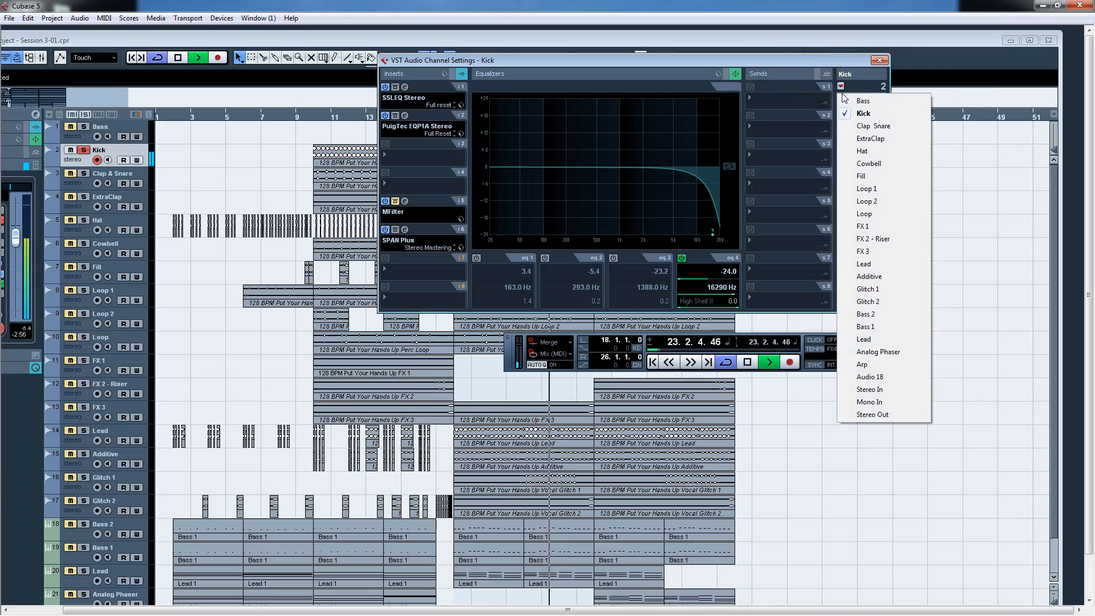
pyautogui.click(851, 129)
pyautogui.click(83, 172)
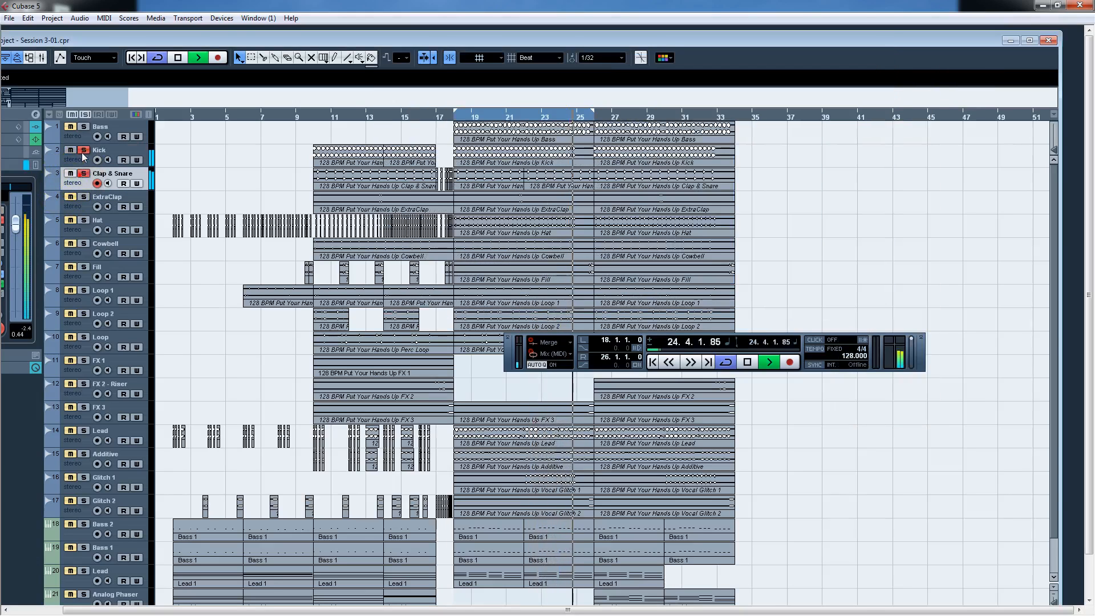
pyautogui.click(84, 150)
pyautogui.click(35, 114)
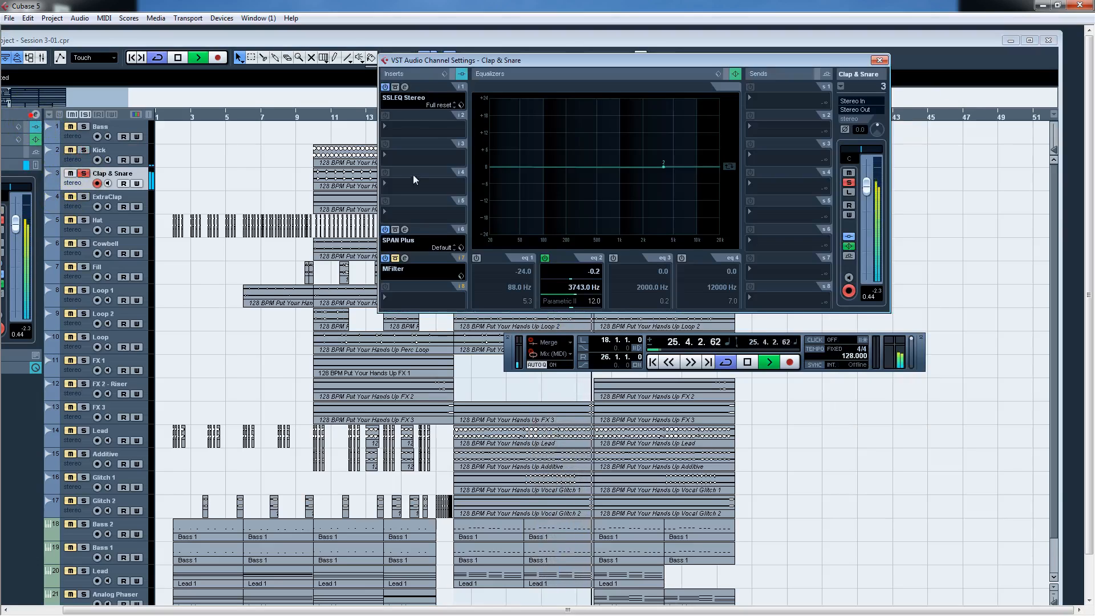
# Open the Clap & Snare channel's SSLEQ Stereo insert and examine its low and low-mid frequency band settings.
pyautogui.click(404, 87)
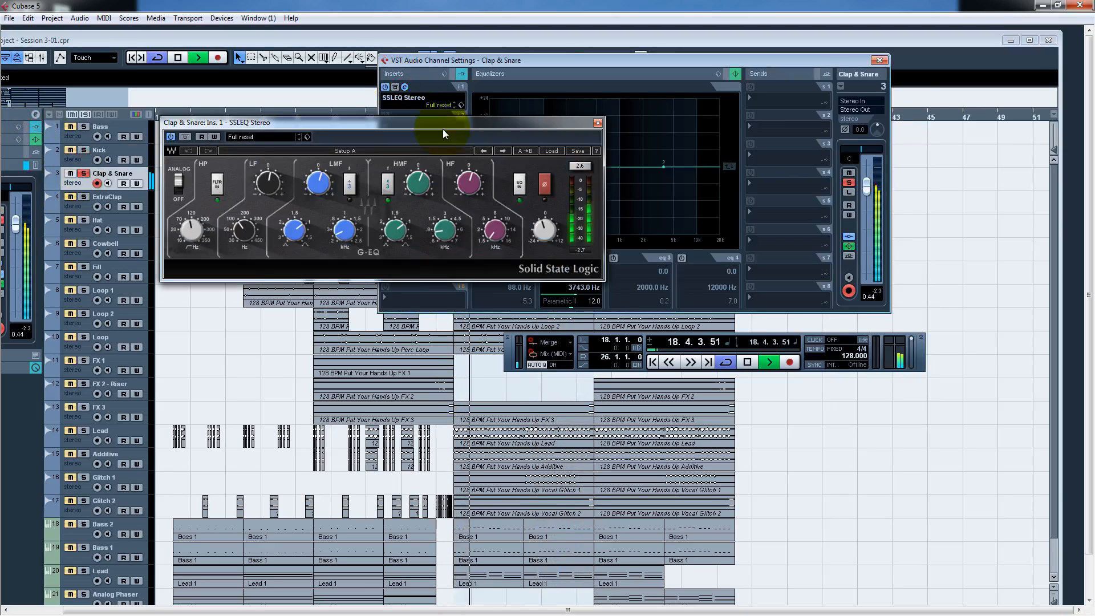
pyautogui.moveTo(443, 129); pyautogui.dragTo(735, 94)
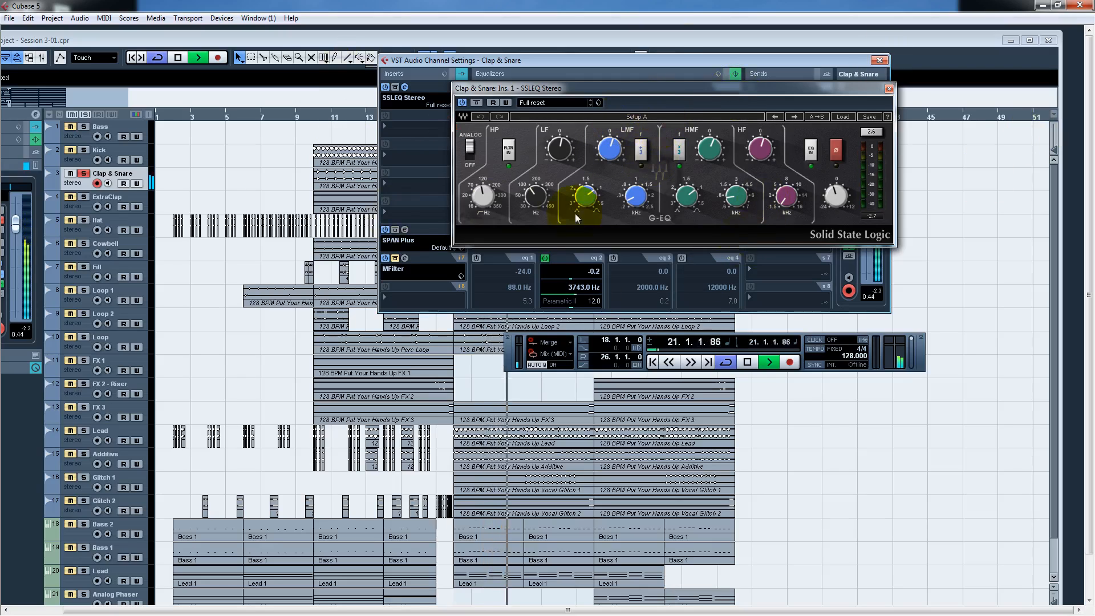
pyautogui.click(537, 198)
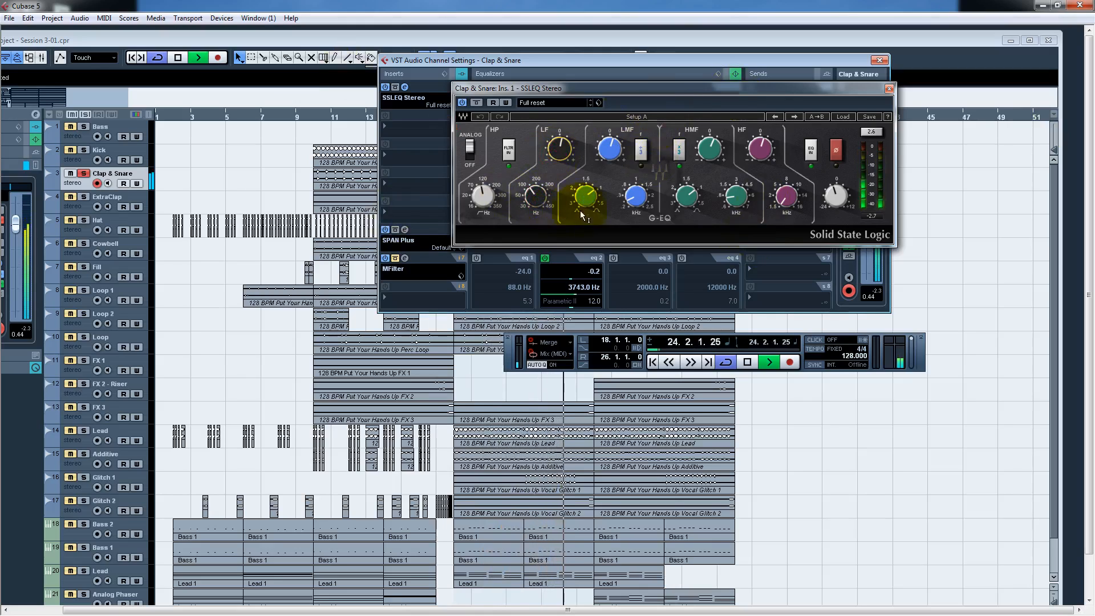
pyautogui.click(607, 146)
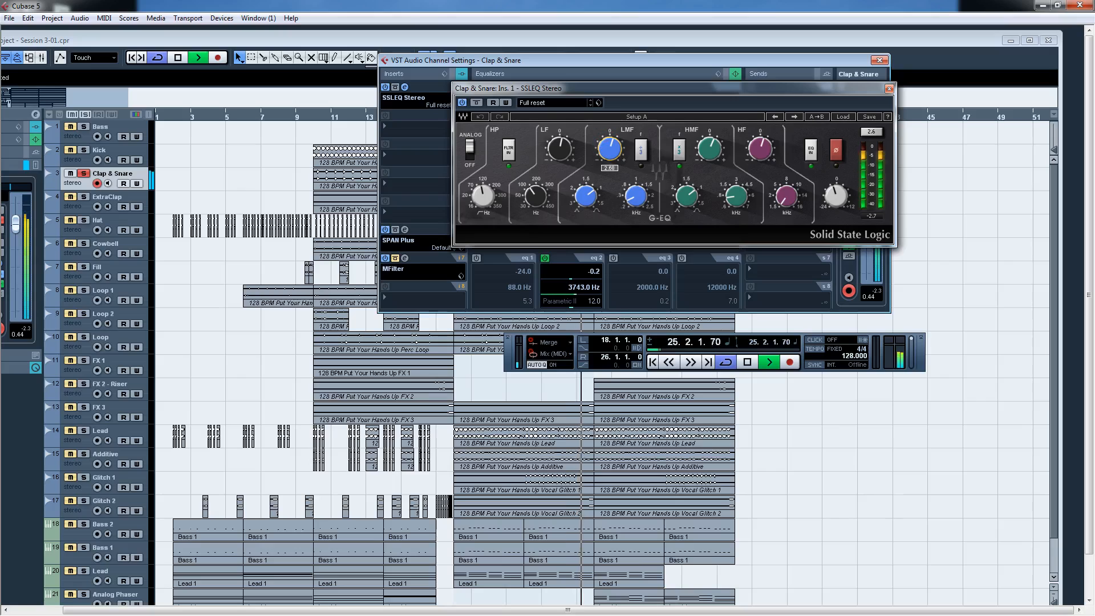
pyautogui.click(635, 195)
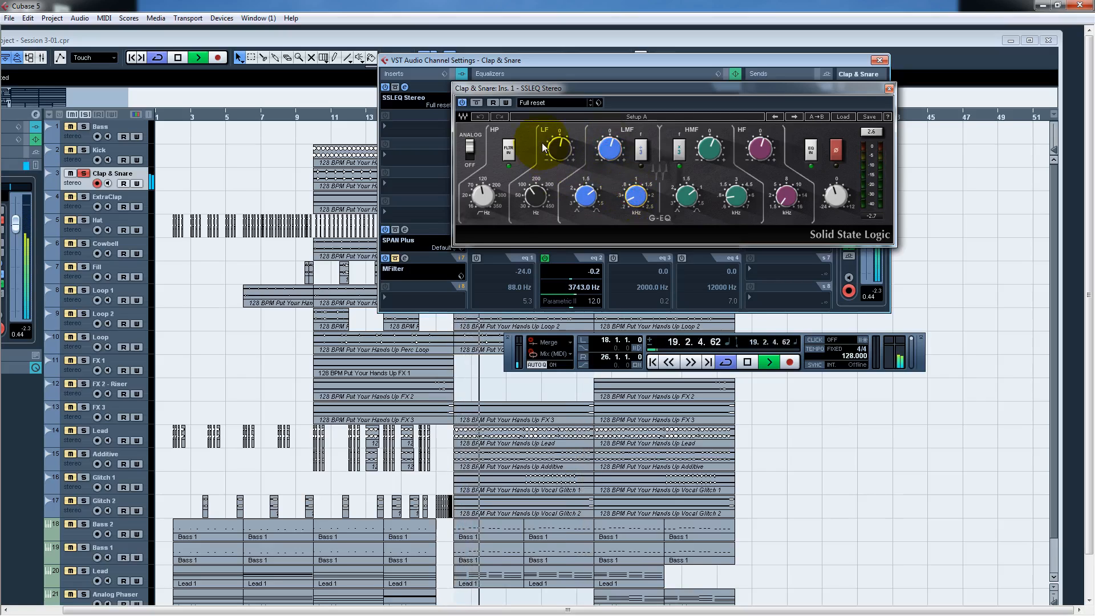
# Examine the high-mid band's frequency and gain settings in the Clap & Snare SSLEQ.
pyautogui.click(744, 191)
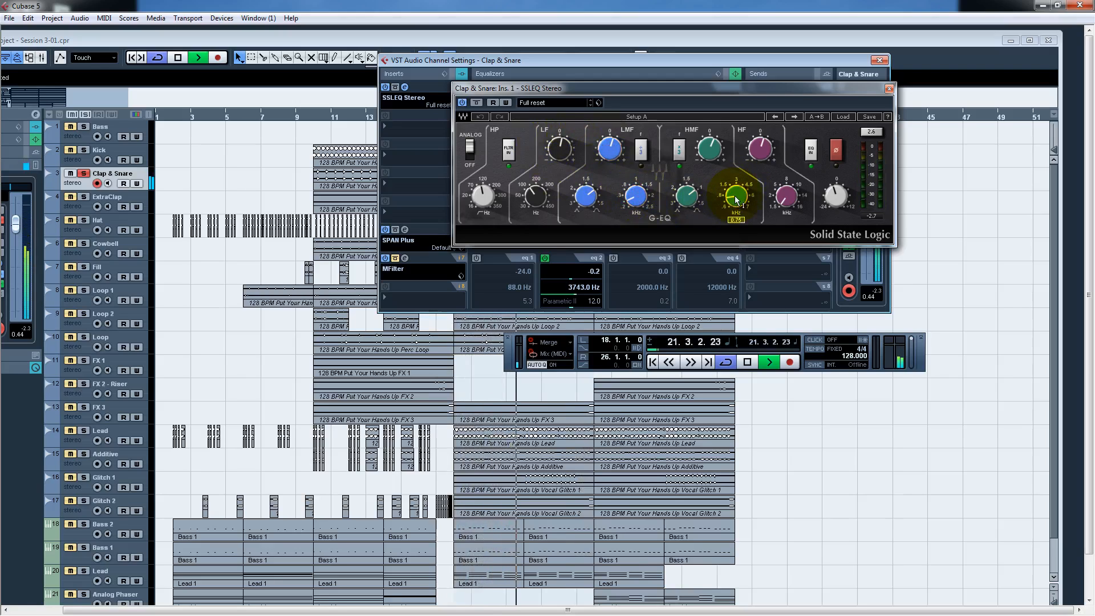
pyautogui.click(709, 149)
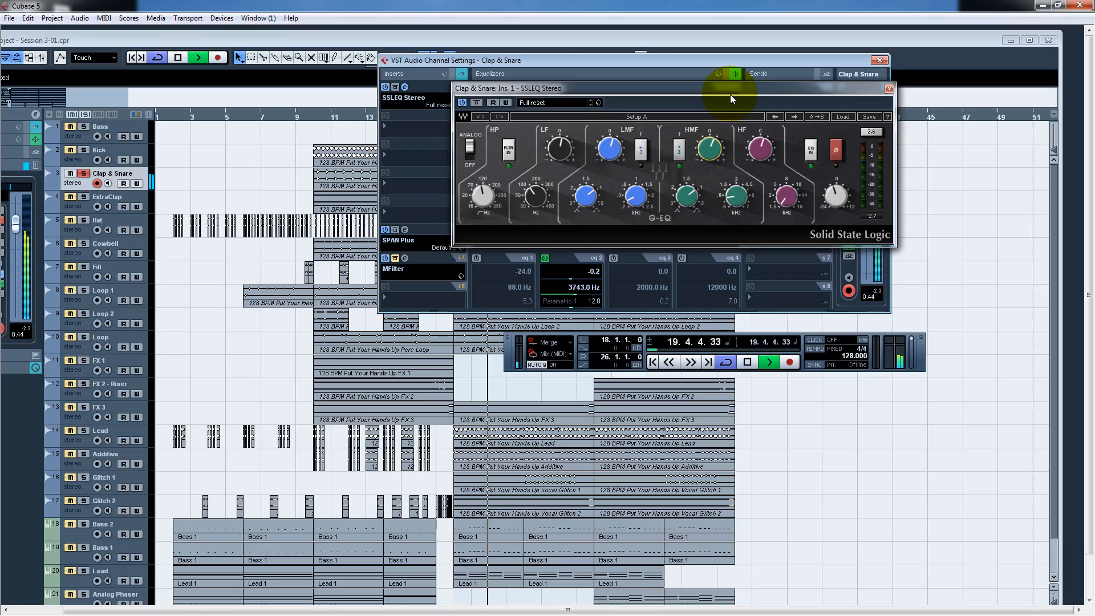
pyautogui.moveTo(729, 94); pyautogui.dragTo(712, 103)
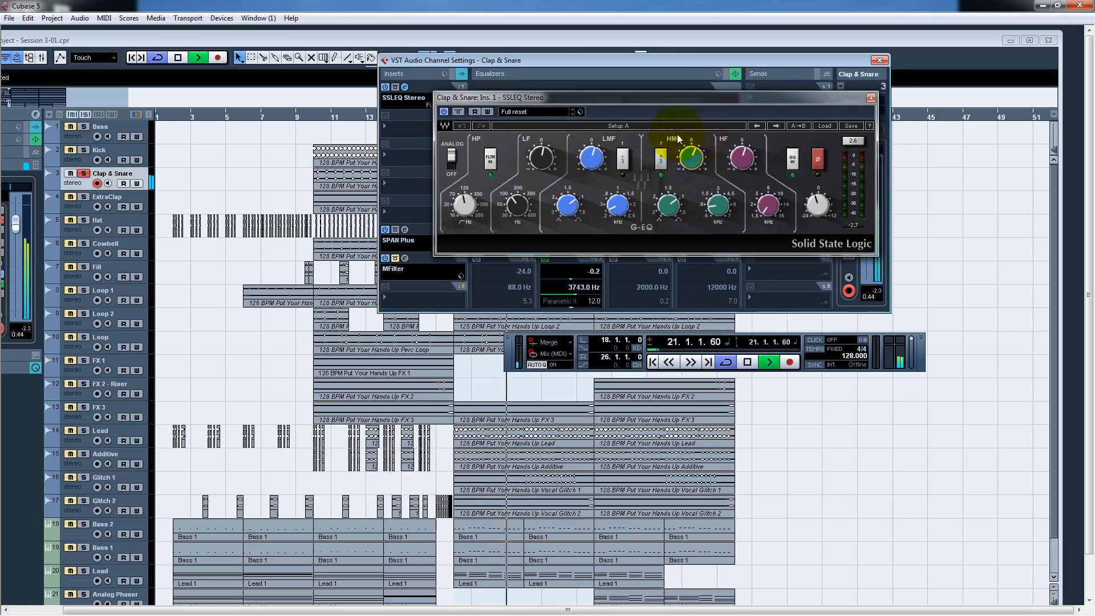
# Solo Kick and Bass along with Clap & Snare to hear them together, then stop playback.
pyautogui.click(82, 151)
pyautogui.click(82, 128)
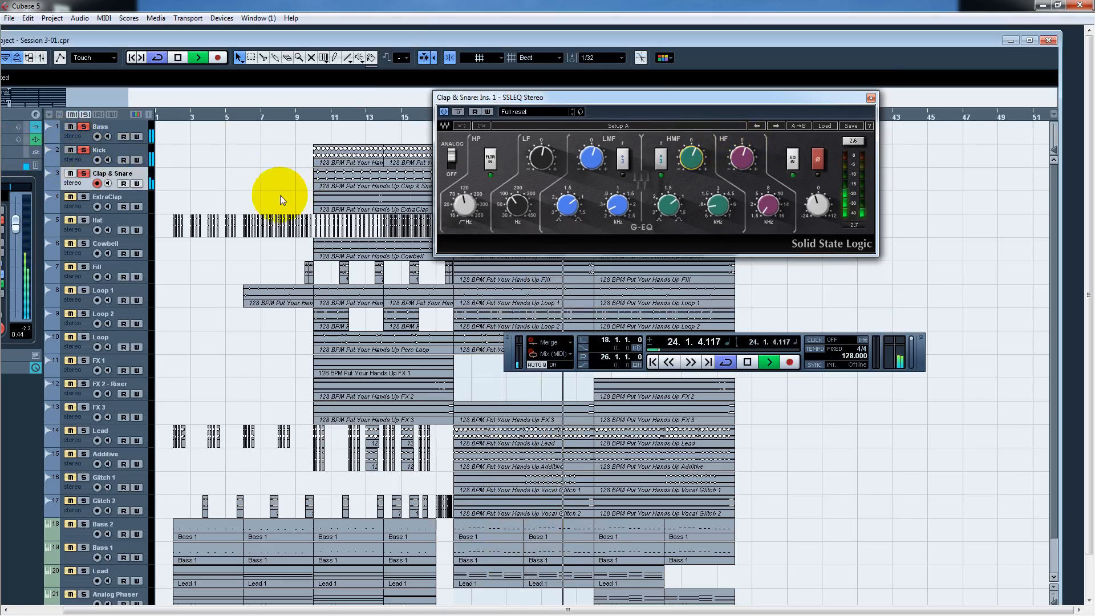
pyautogui.press('space')
# Solo only the ExtraClap track, restart playback and close the Clap & Snare SSLEQ.
pyautogui.click(83, 196)
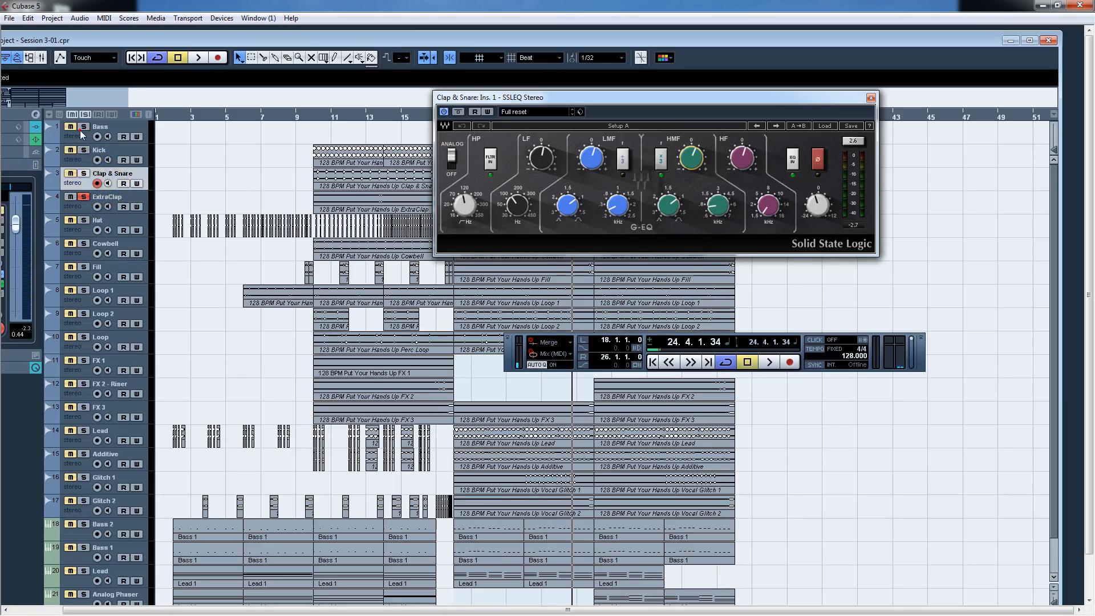
pyautogui.press('space')
pyautogui.click(870, 98)
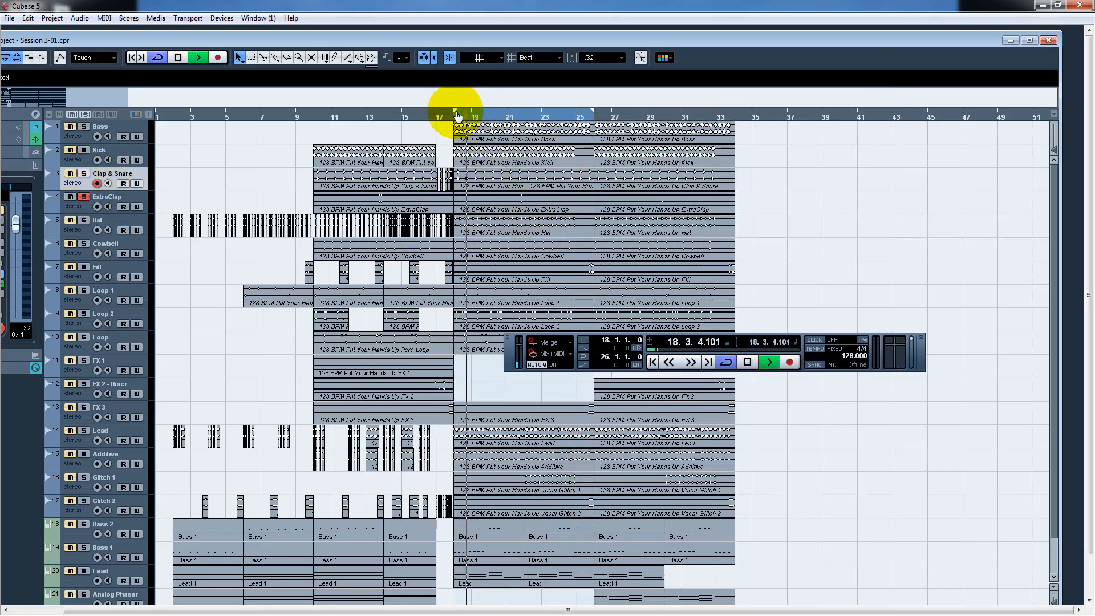
# Narrow the playback loop to run from 21.1.1 to 22.3.1.
pyautogui.moveTo(456, 113); pyautogui.dragTo(500, 115)
pyautogui.moveTo(592, 113); pyautogui.dragTo(507, 116)
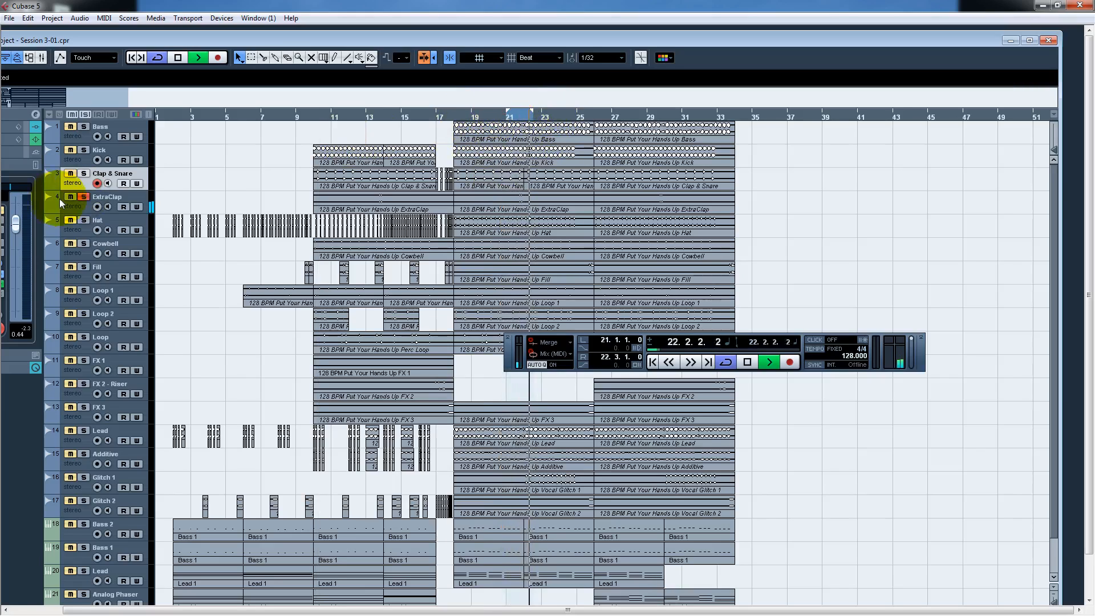
# Show the ExtraClap channel's settings and open its CLA Drums Stereo insert clear of the insert list.
pyautogui.click(110, 199)
pyautogui.click(35, 114)
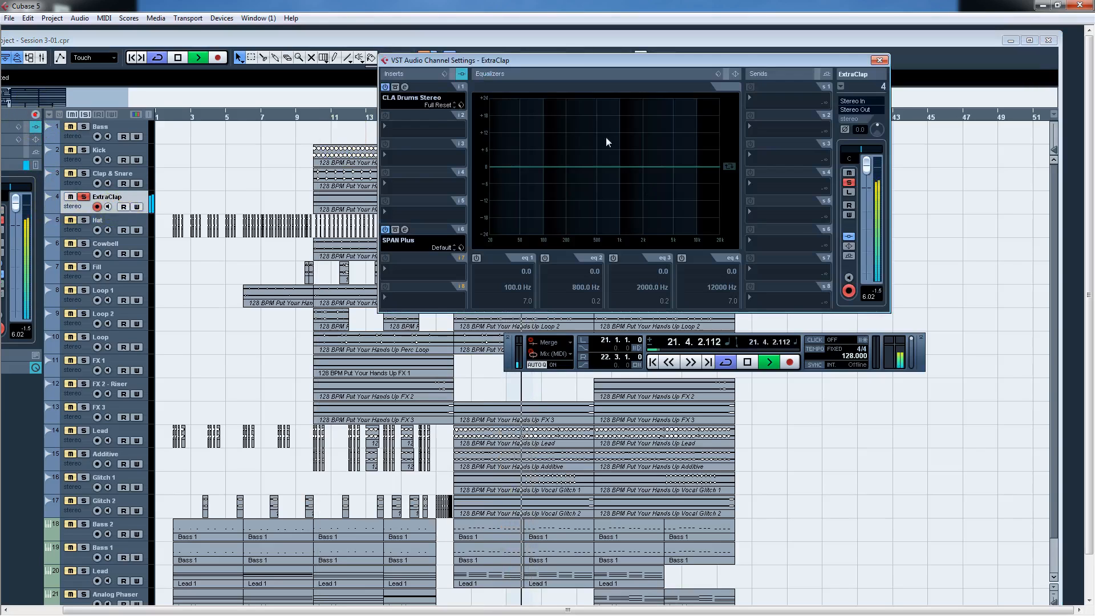
pyautogui.click(405, 87)
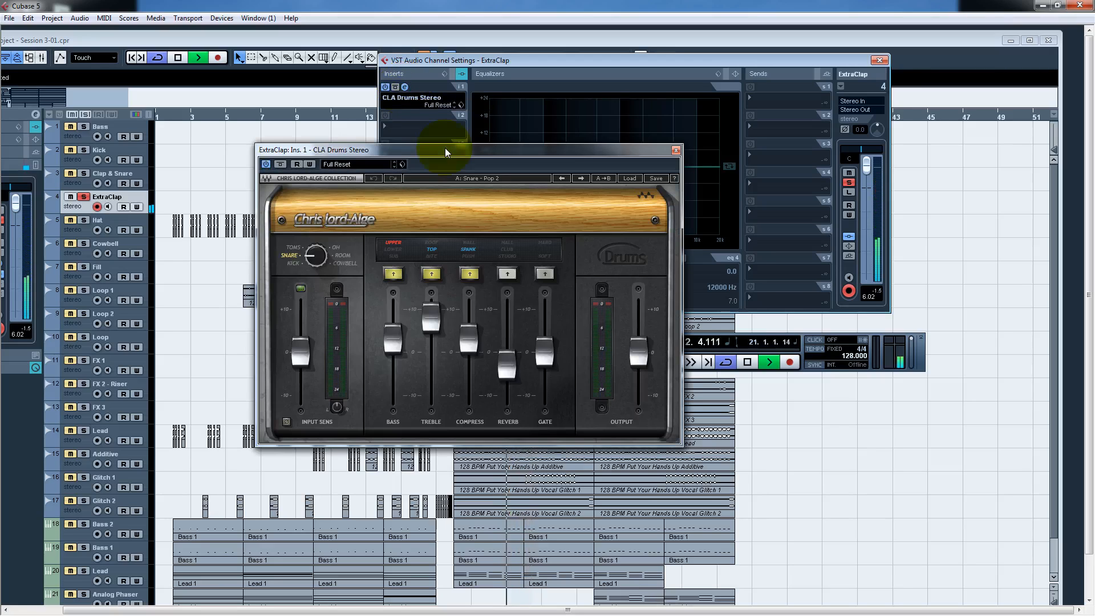
pyautogui.moveTo(445, 148); pyautogui.dragTo(687, 57)
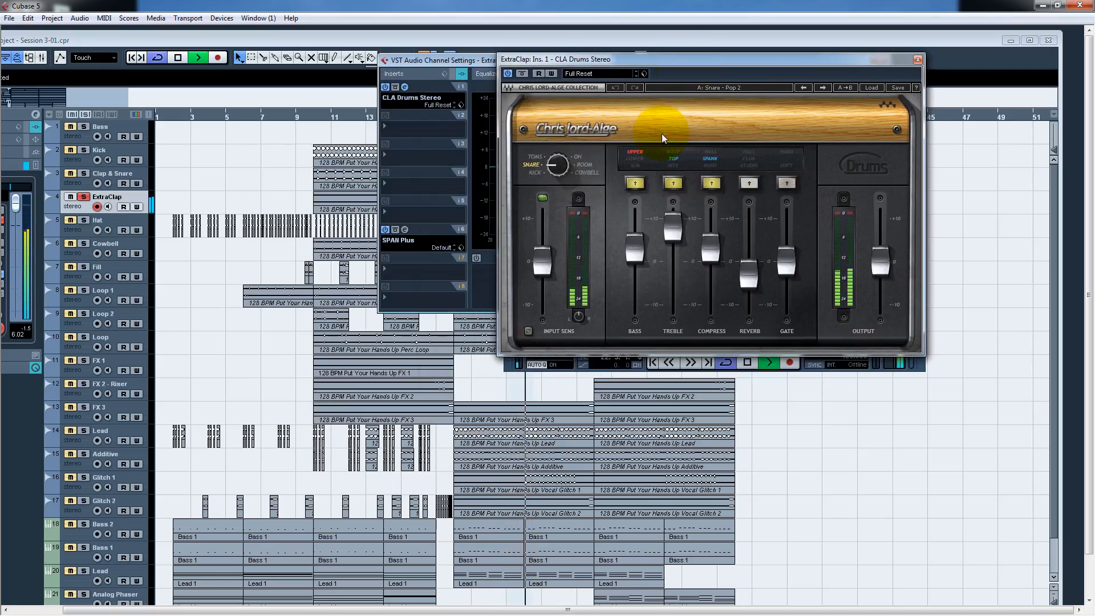
pyautogui.moveTo(765, 60); pyautogui.dragTo(764, 80)
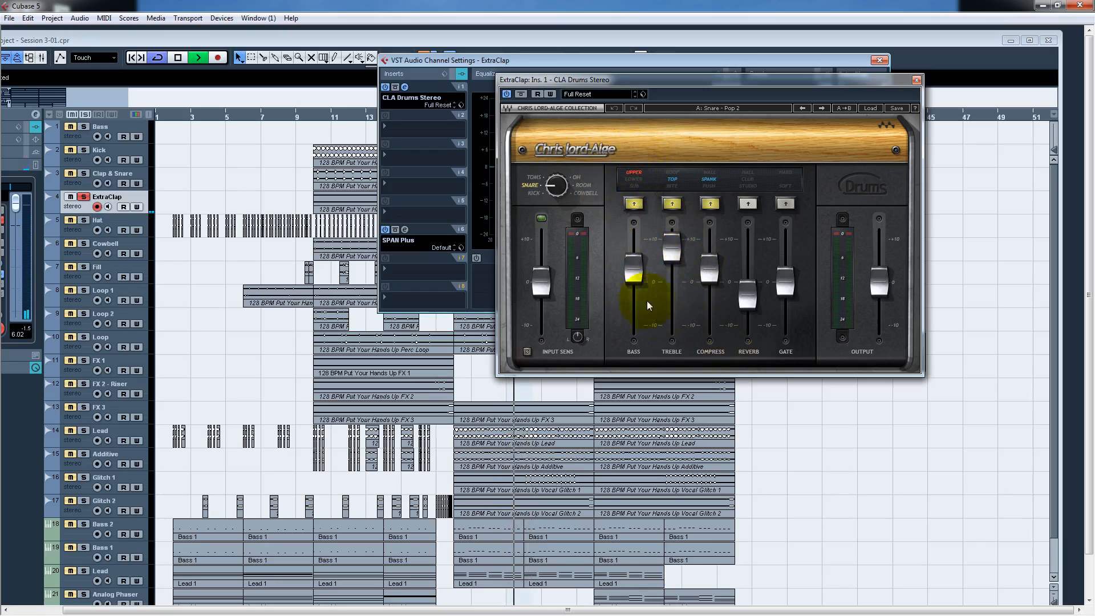
# Examine the Bass, Treble and Compress fader settings in ExtraClap's CLA Drums plug-in.
pyautogui.click(633, 271)
pyautogui.click(672, 249)
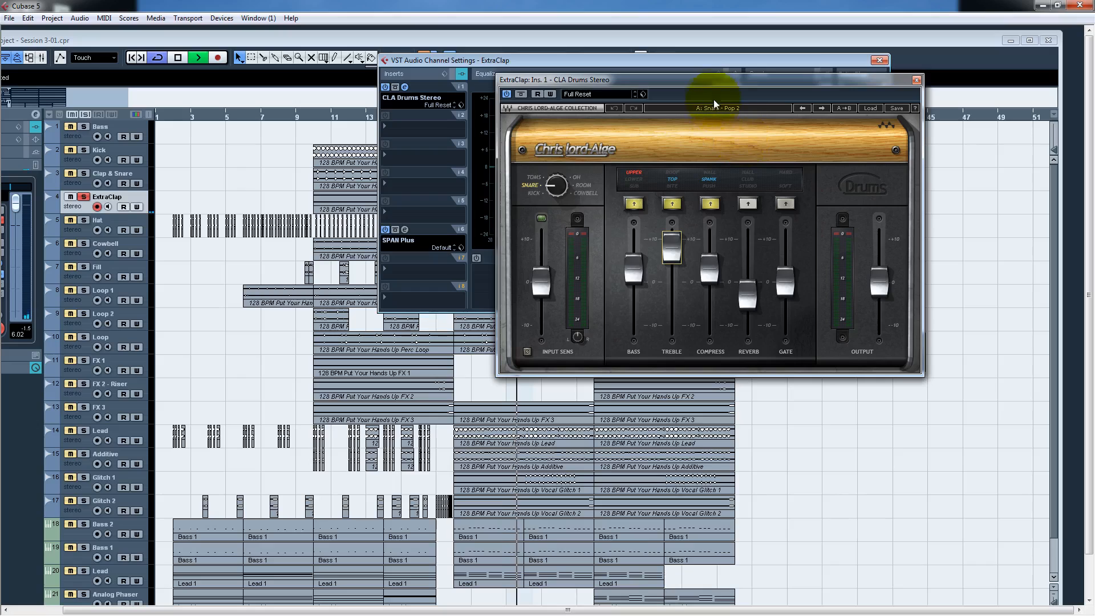
pyautogui.moveTo(718, 87); pyautogui.dragTo(723, 101)
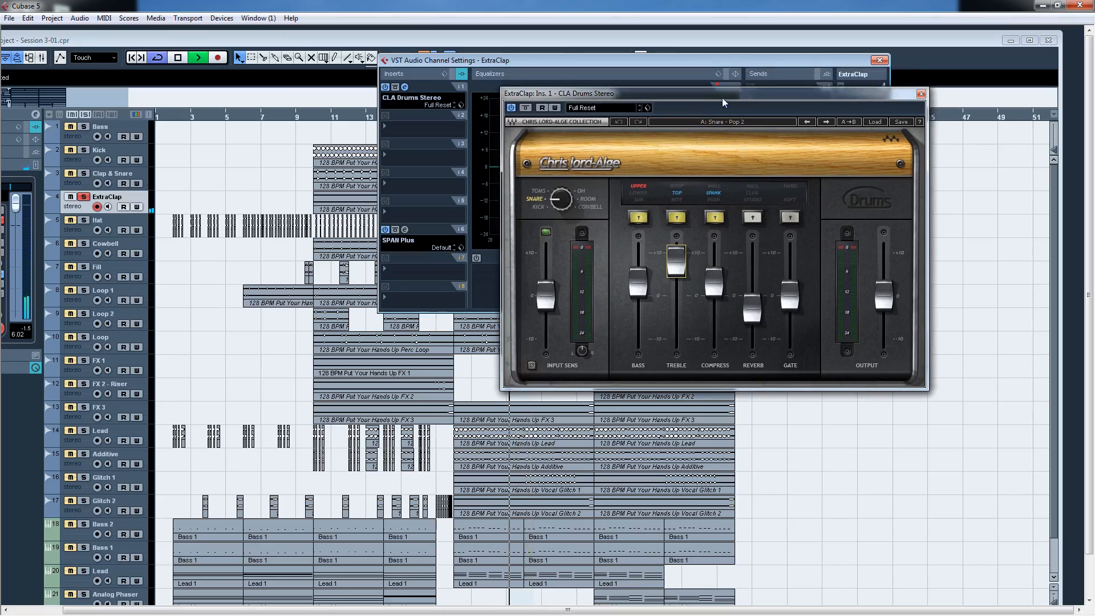
pyautogui.click(714, 284)
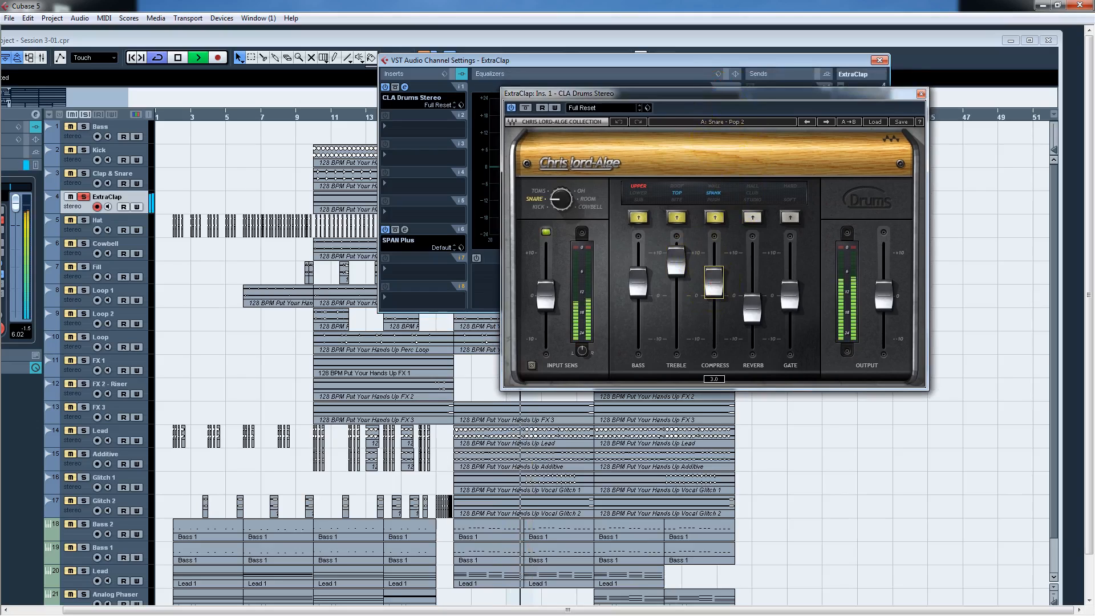
# Compare ExtraClap with and without CLA Drums by toggling its bypass, then move the plug-in off the channel strip.
pyautogui.click(526, 110)
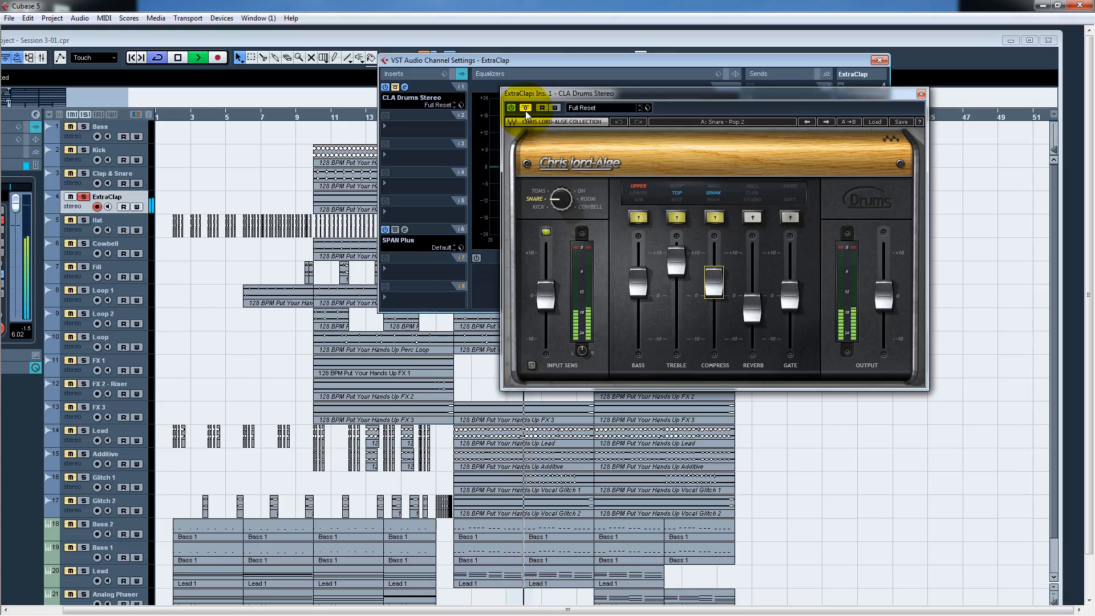
pyautogui.click(526, 109)
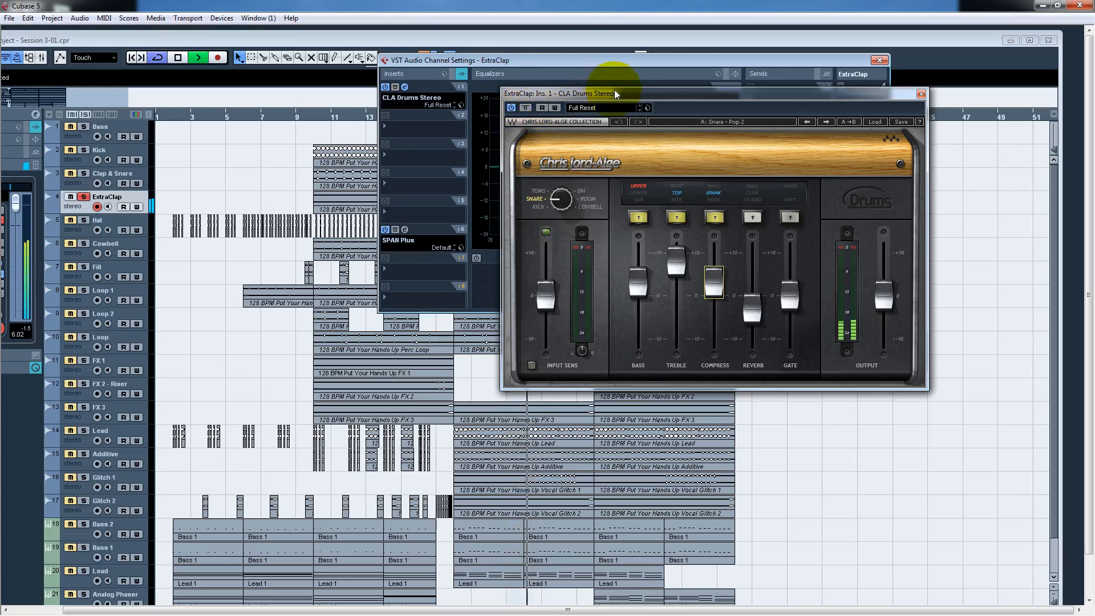
pyautogui.moveTo(614, 90); pyautogui.dragTo(622, 171)
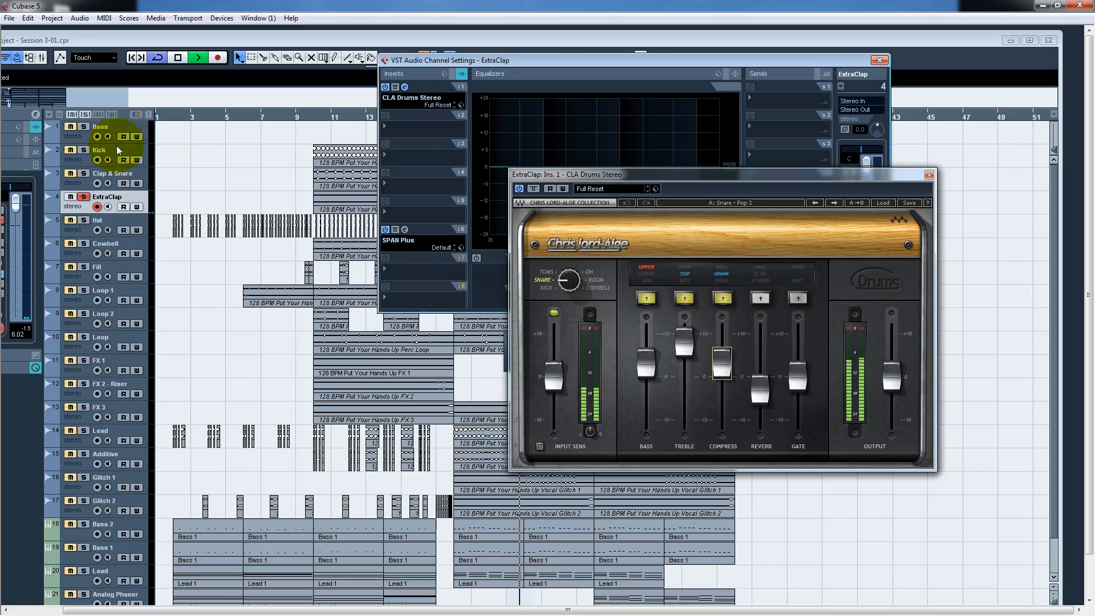
# Listen to ExtraClap together with the soloed Clap & Snare track, comparing the CLA Drums insert bypassed and active.
pyautogui.click(84, 178)
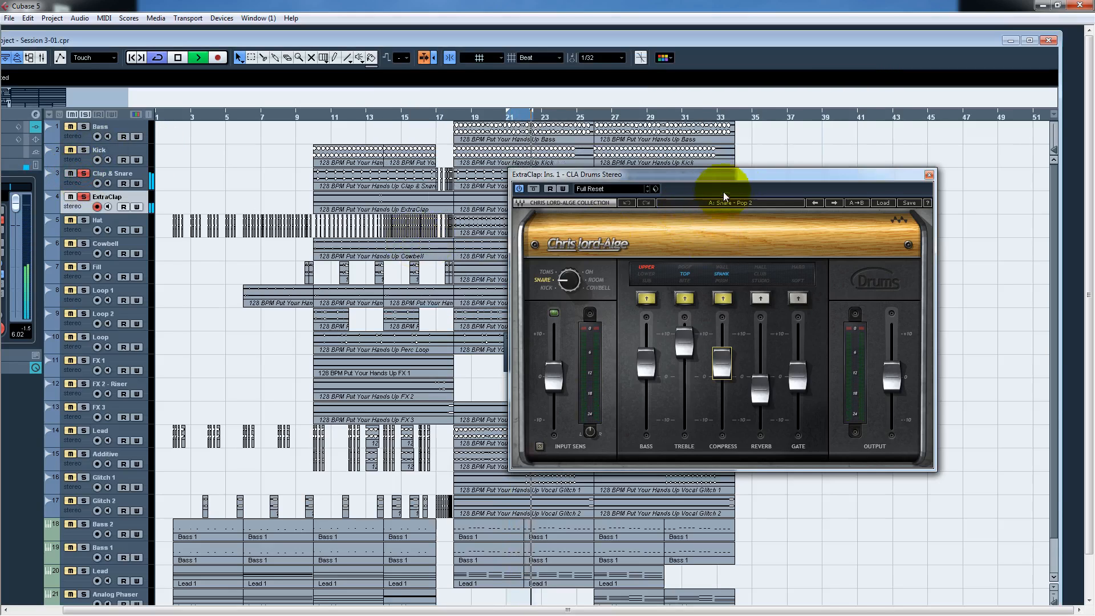
pyautogui.click(533, 189)
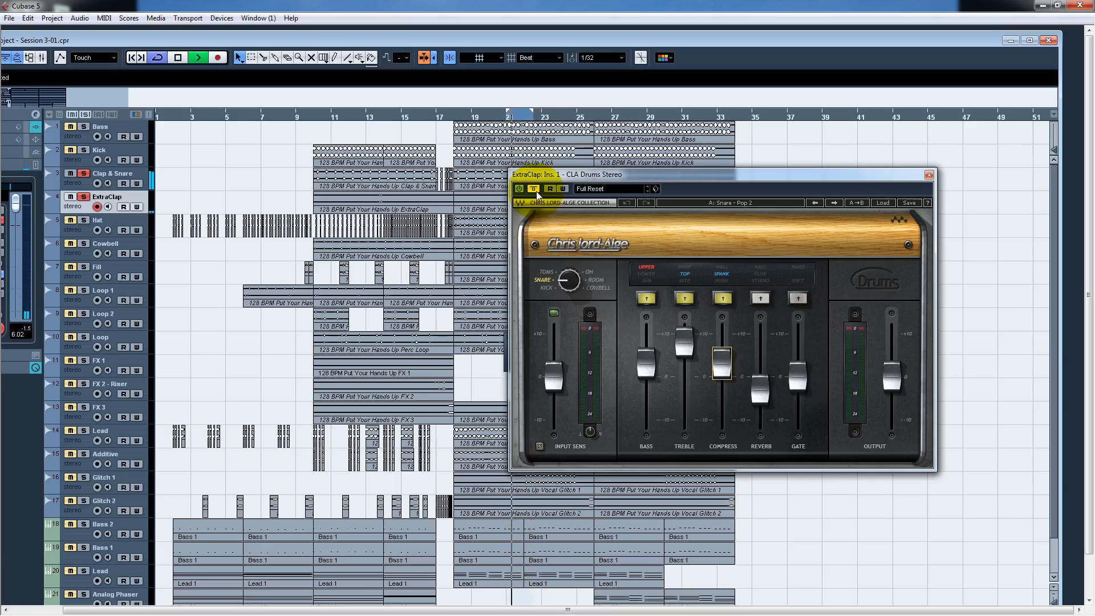
pyautogui.click(534, 189)
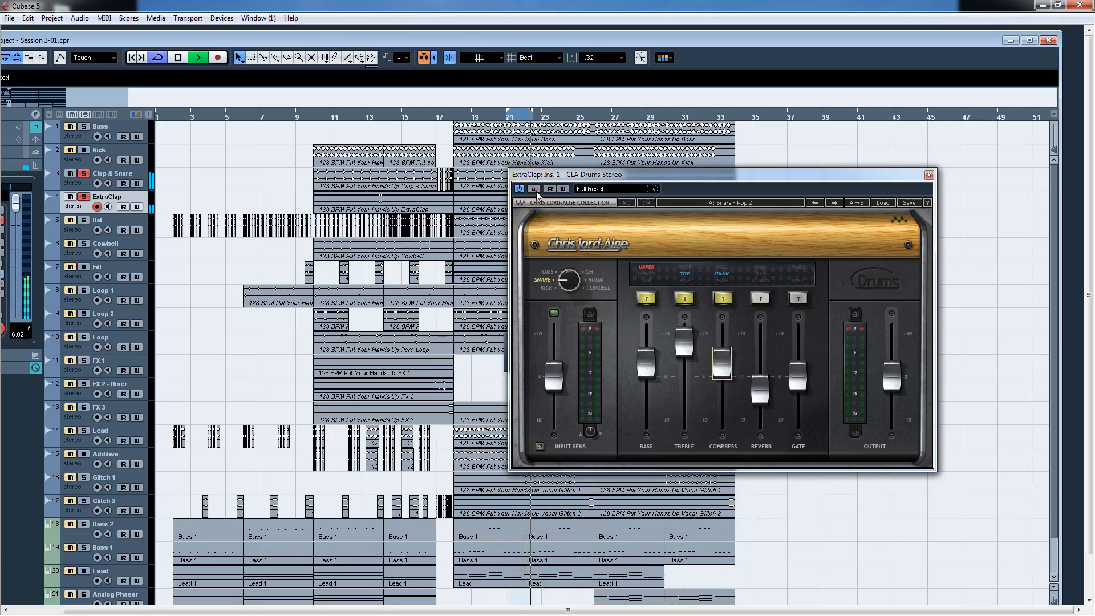
pyautogui.click(533, 189)
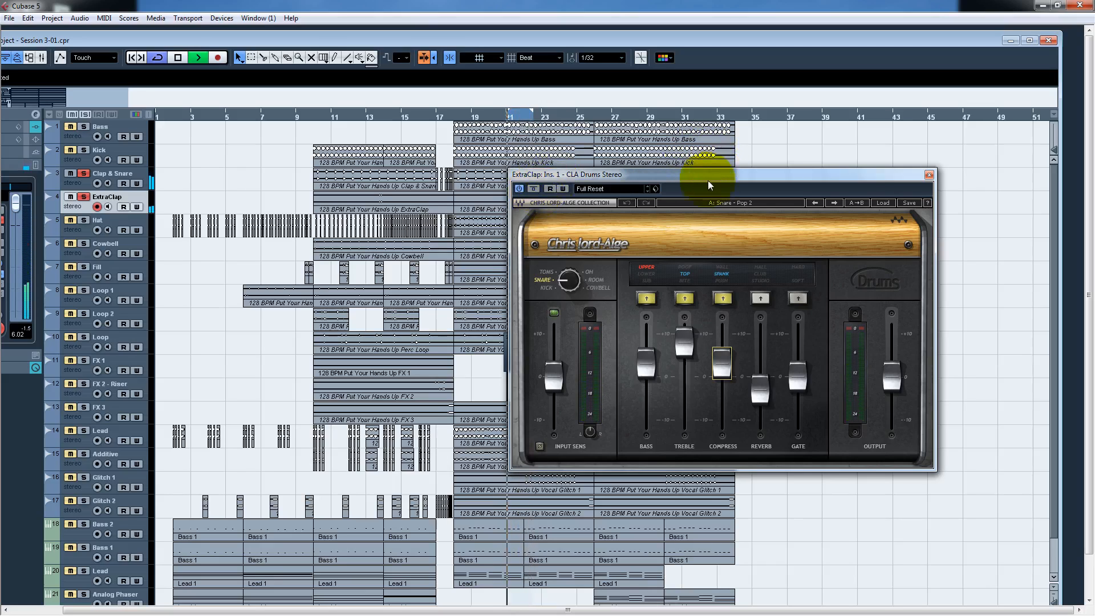
pyautogui.press('space')
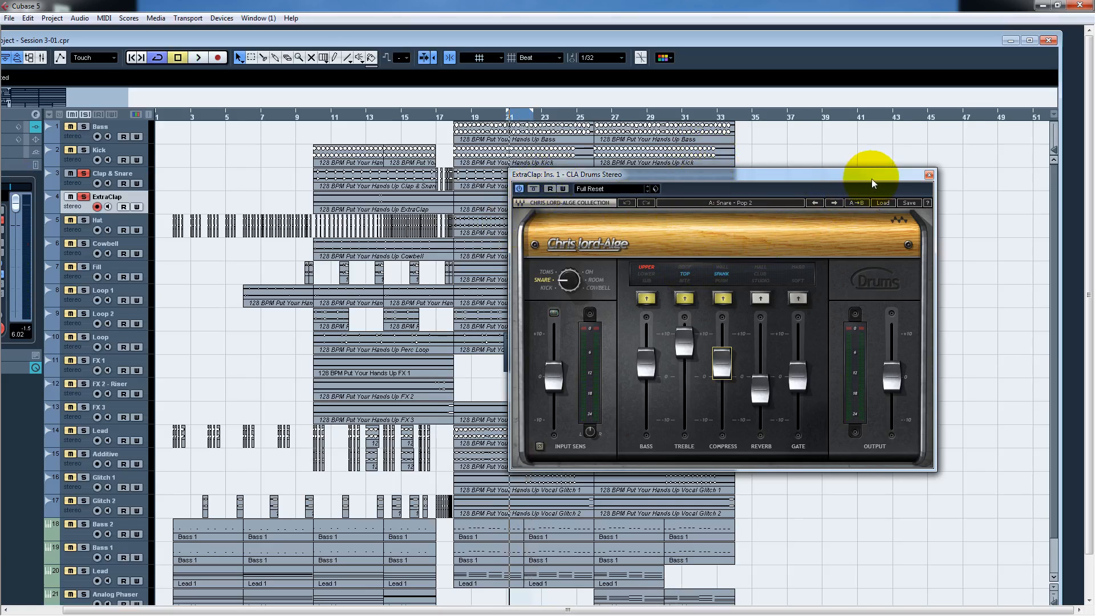
# Close ExtraClap's CLA Drums plug-in and dismiss the finished-download notification.
pyautogui.moveTo(870, 182); pyautogui.dragTo(836, 211)
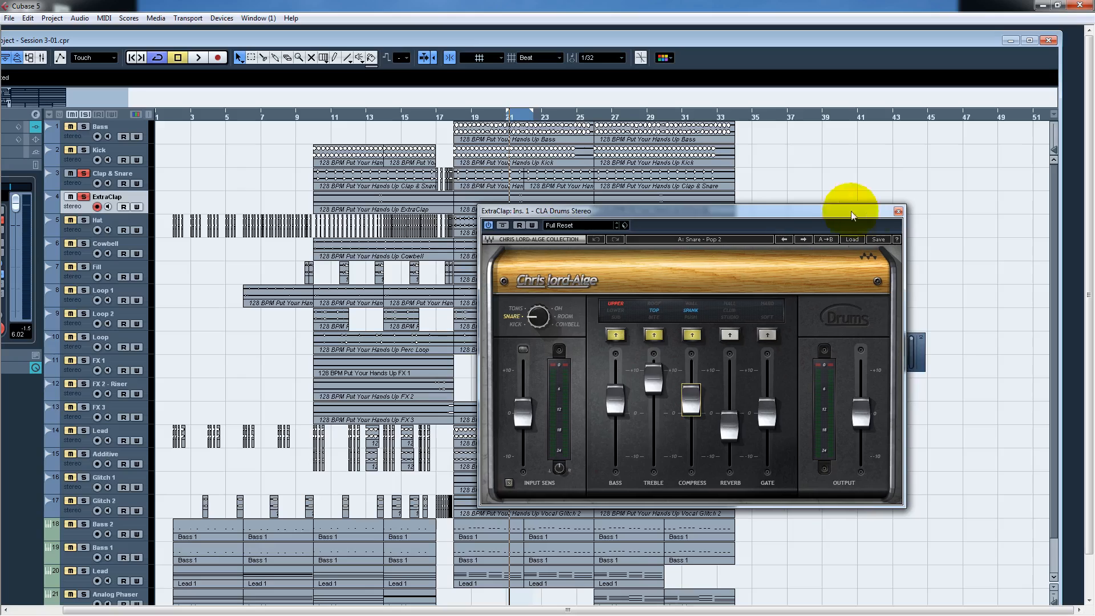
pyautogui.click(897, 213)
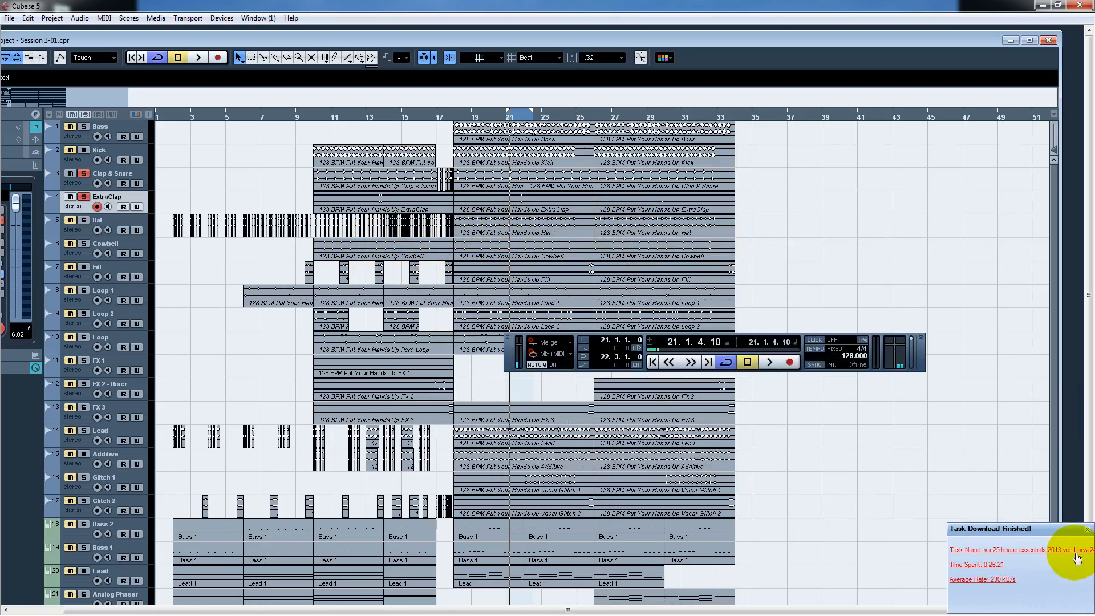
pyautogui.click(1088, 530)
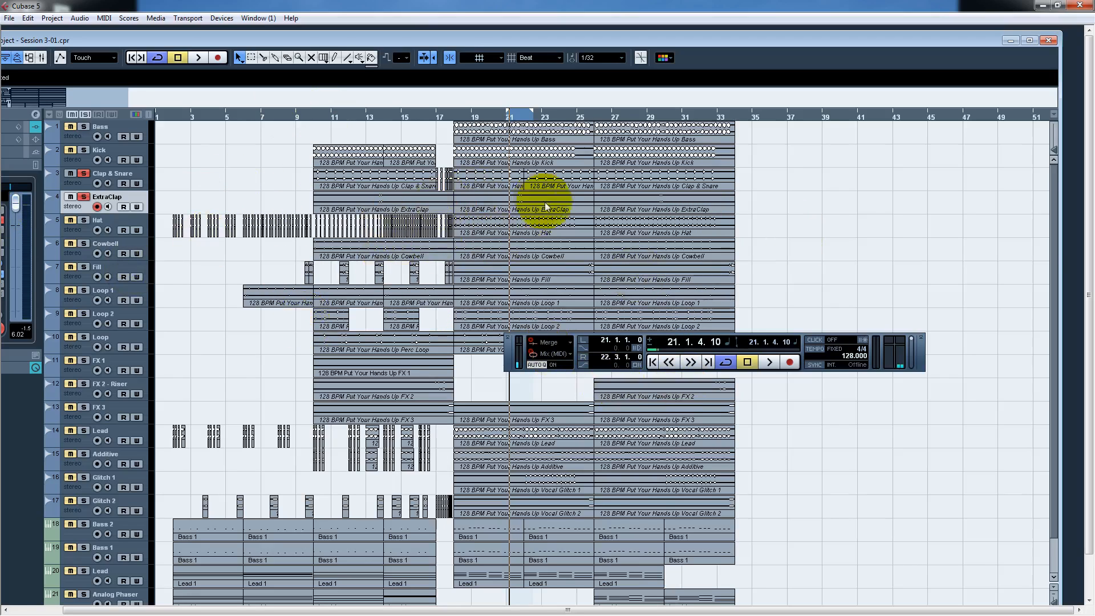
# Play the Hat track soloed on its own and open the channel settings window over the arrangement.
pyautogui.click(83, 220)
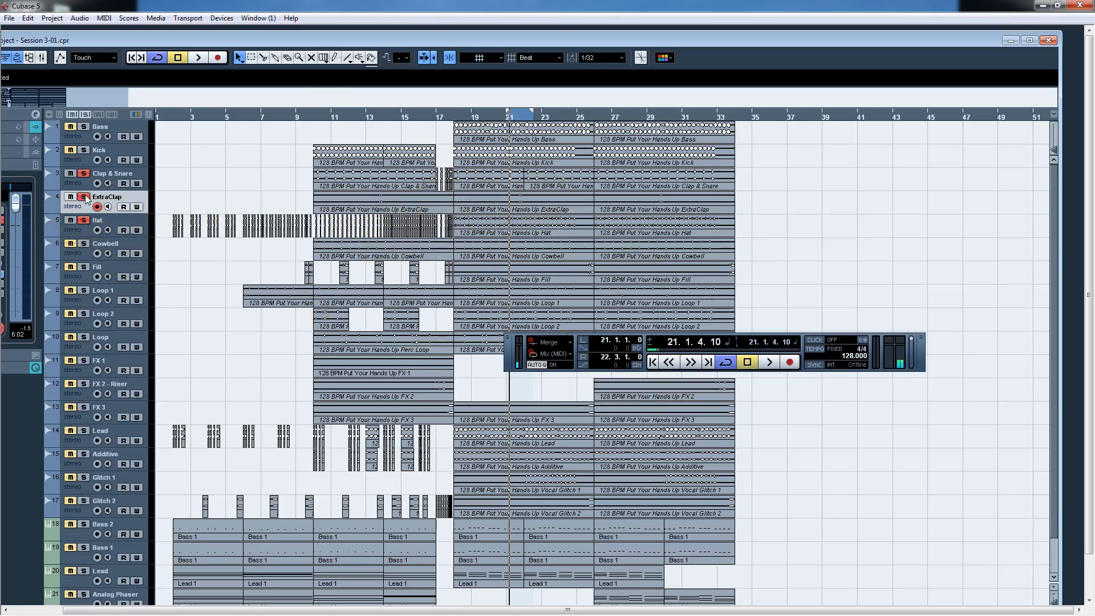
pyautogui.press('space')
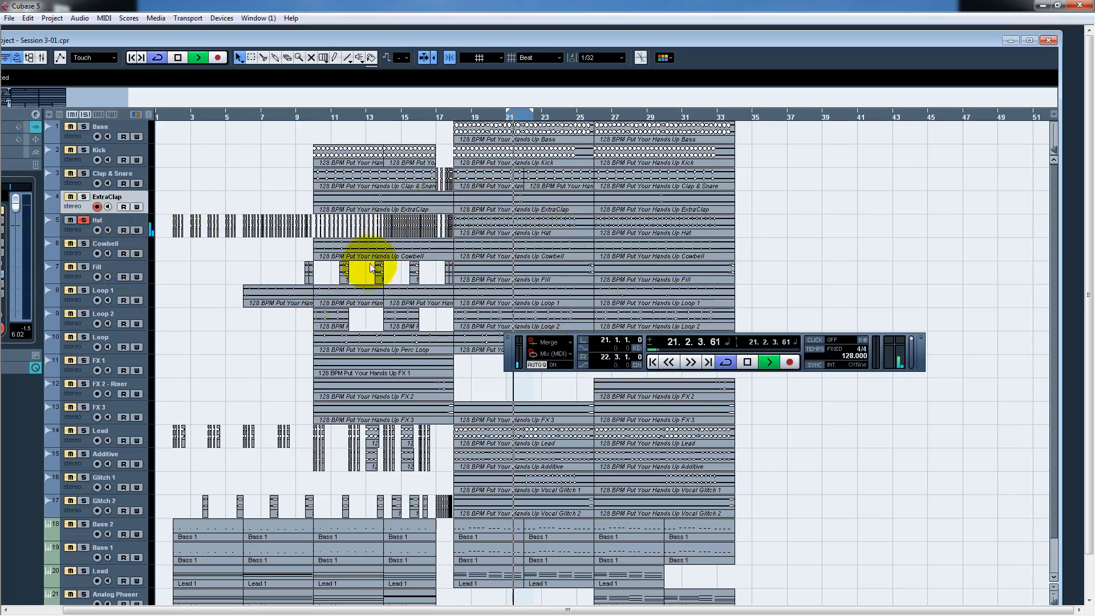
pyautogui.click(36, 114)
pyautogui.moveTo(444, 64); pyautogui.dragTo(513, 113)
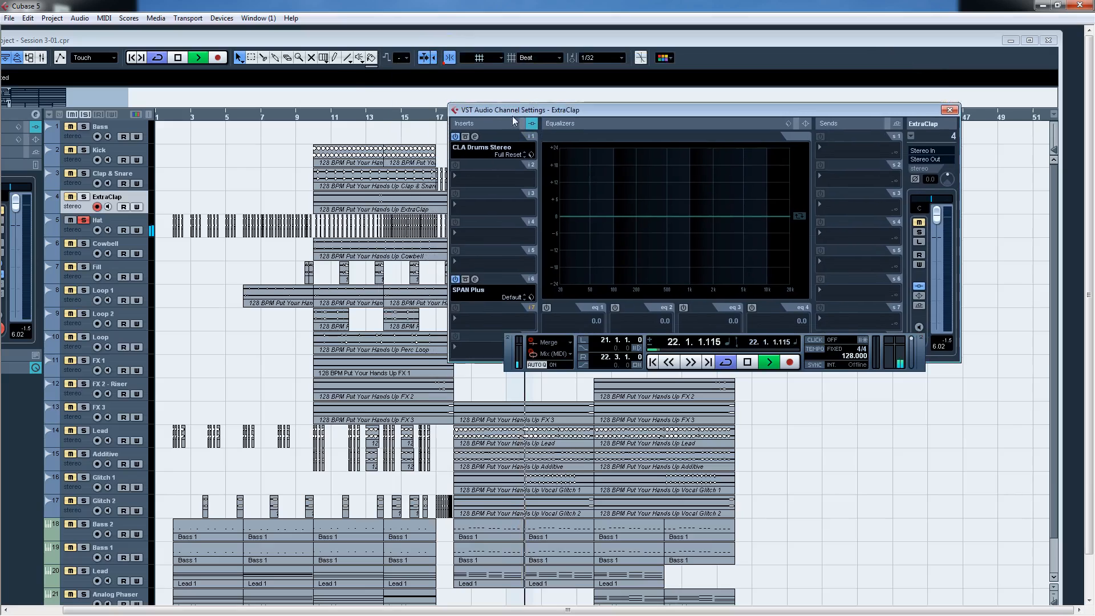
pyautogui.click(474, 136)
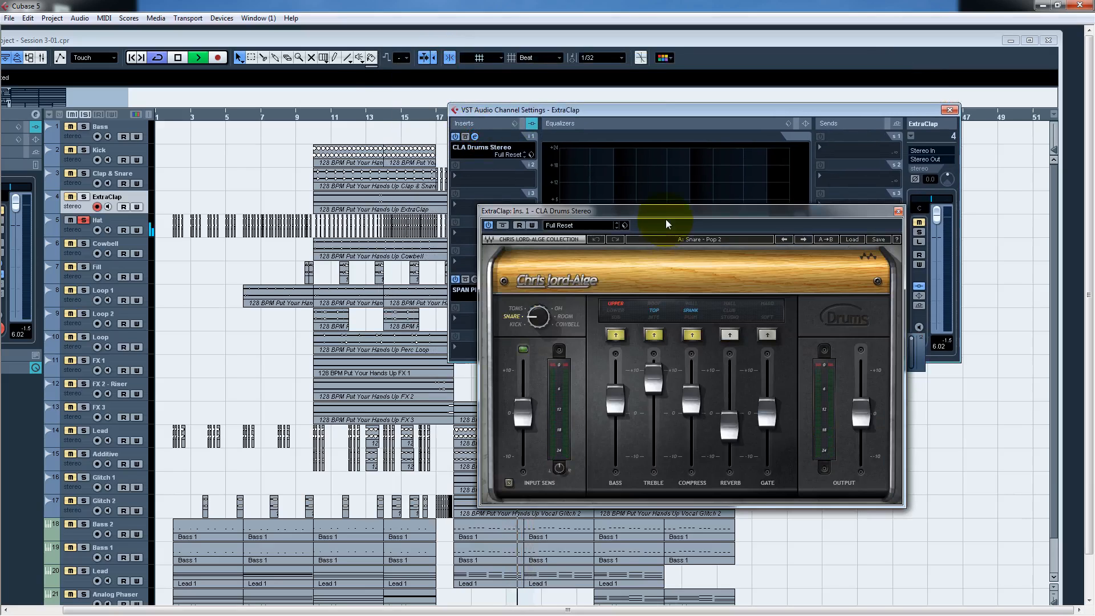
pyautogui.moveTo(655, 209); pyautogui.dragTo(672, 114)
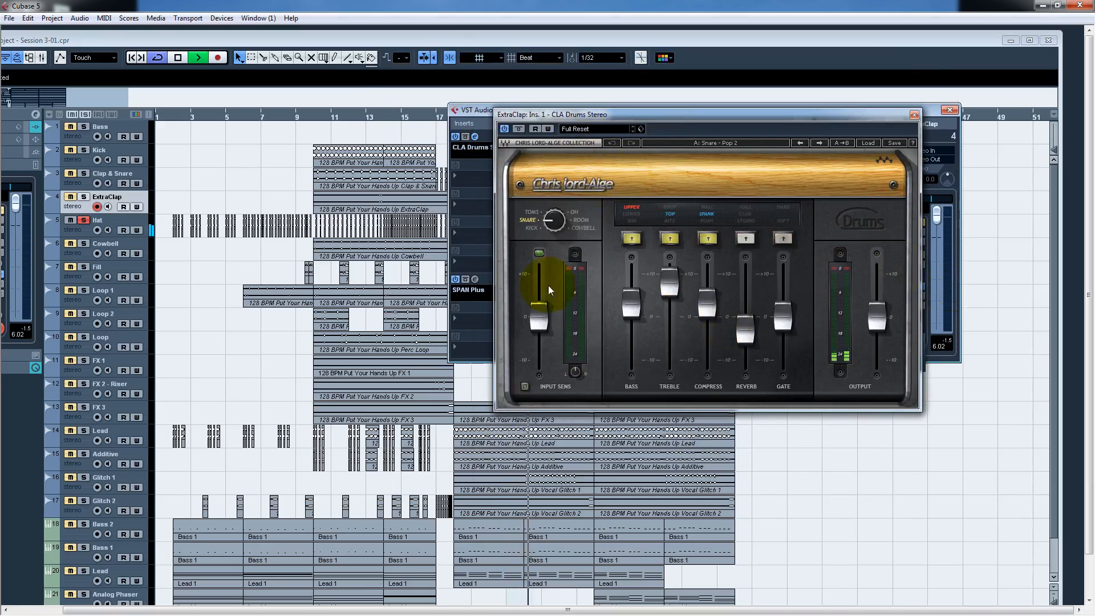
pyautogui.click(914, 114)
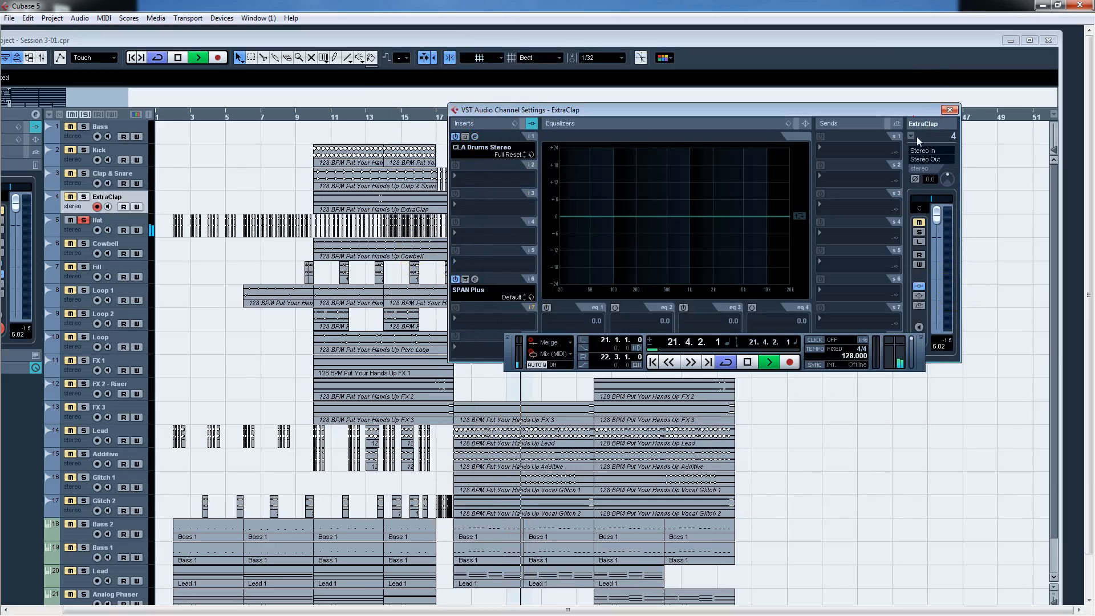
# Switch the channel settings to Hat and open its Maserati DRM Stereo insert clear of the insert list.
pyautogui.click(911, 135)
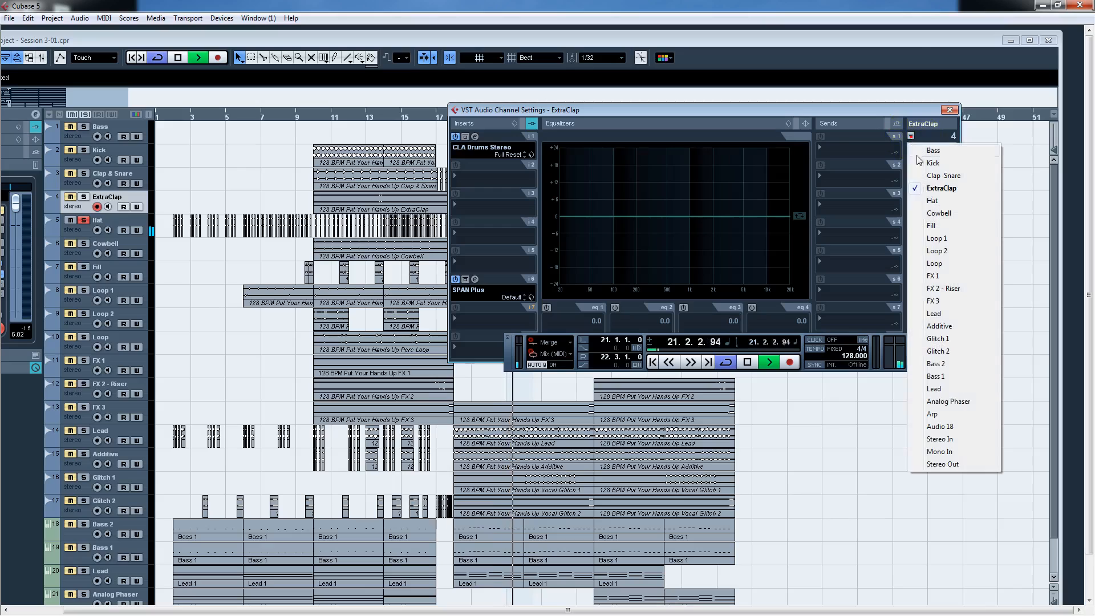
pyautogui.click(932, 200)
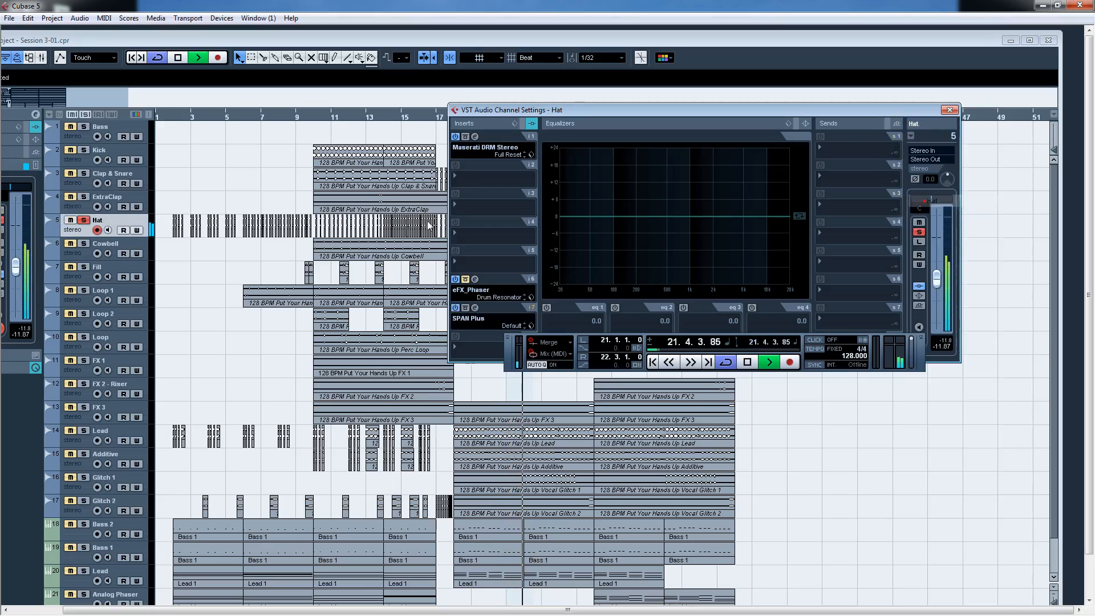
pyautogui.click(475, 137)
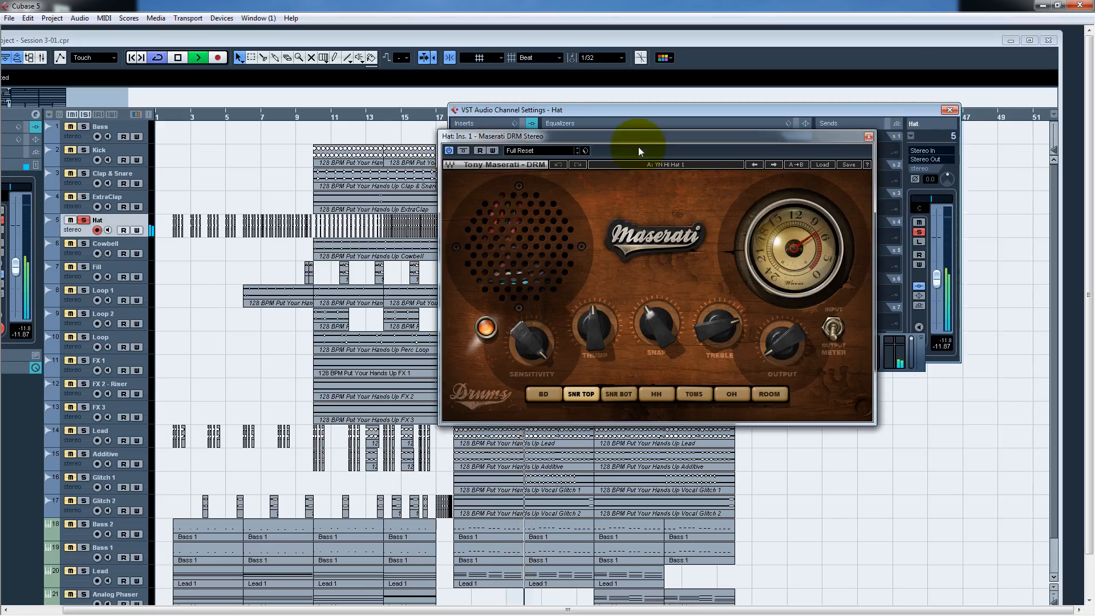
pyautogui.moveTo(638, 146); pyautogui.dragTo(699, 110)
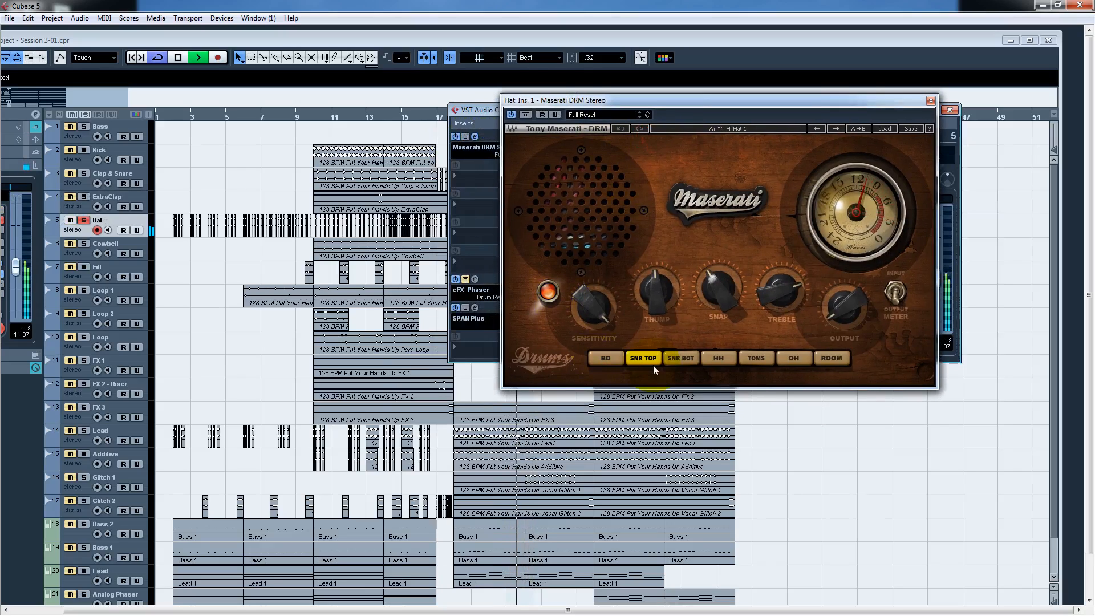
pyautogui.moveTo(710, 101); pyautogui.dragTo(728, 88)
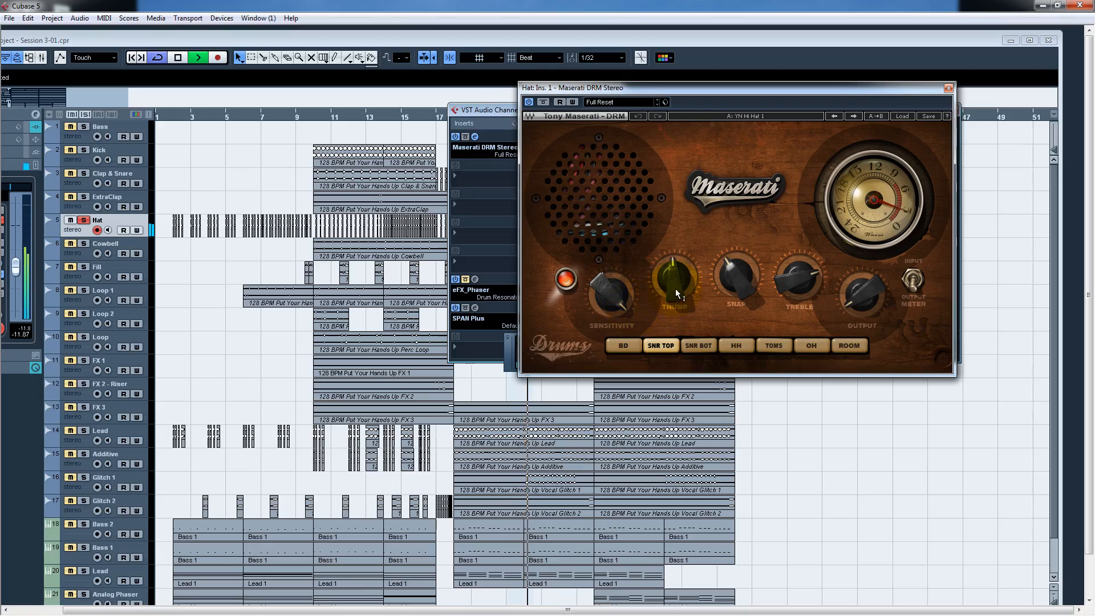
# Examine the Thump, Snap and Treble knob settings in Hat's Maserati DRM plug-in.
pyautogui.moveTo(673, 278)
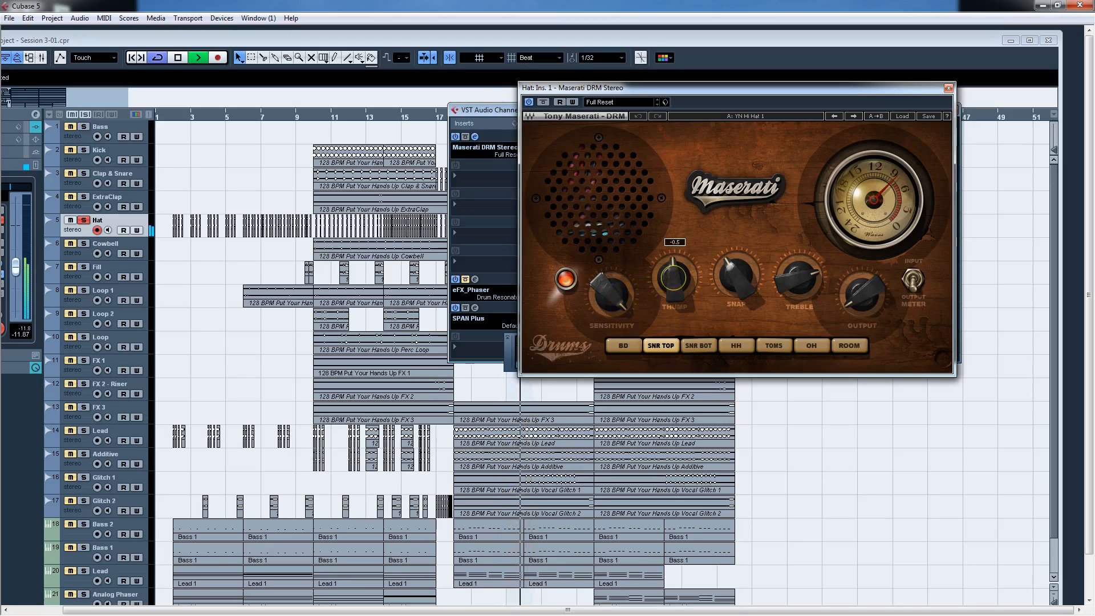
pyautogui.moveTo(738, 285)
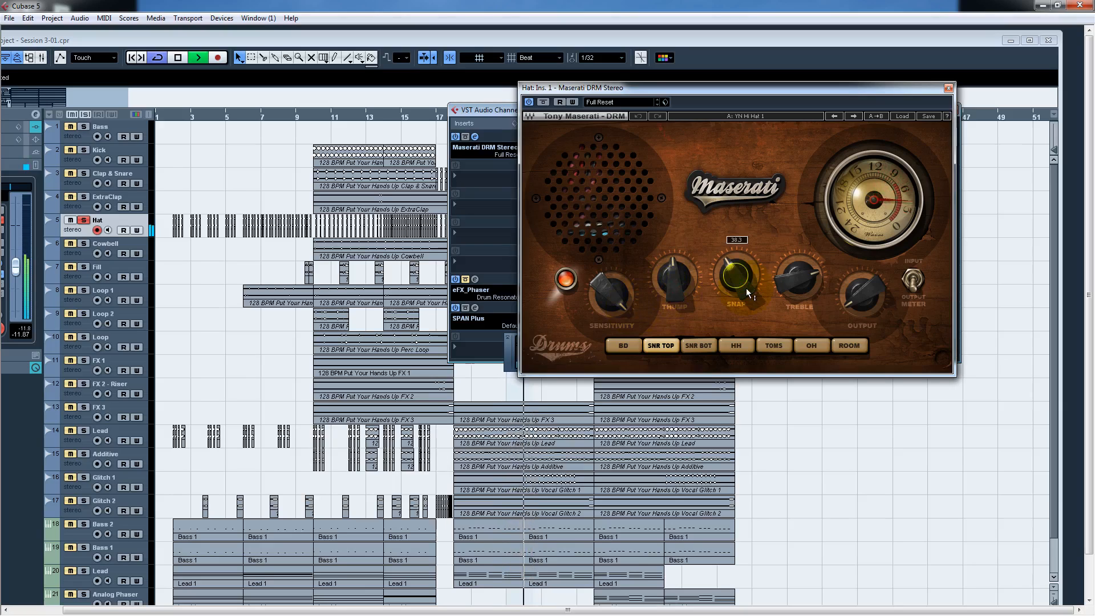
pyautogui.moveTo(794, 279)
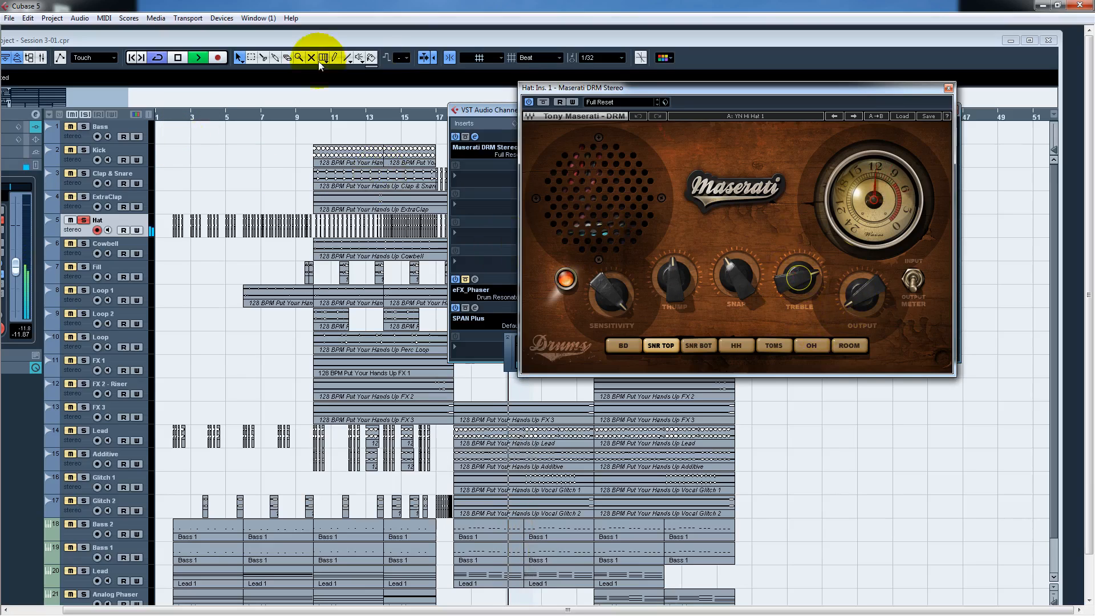
# Compare Hat with and without Maserati DRM by toggling its bypass, then close the plug-in.
pyautogui.click(542, 104)
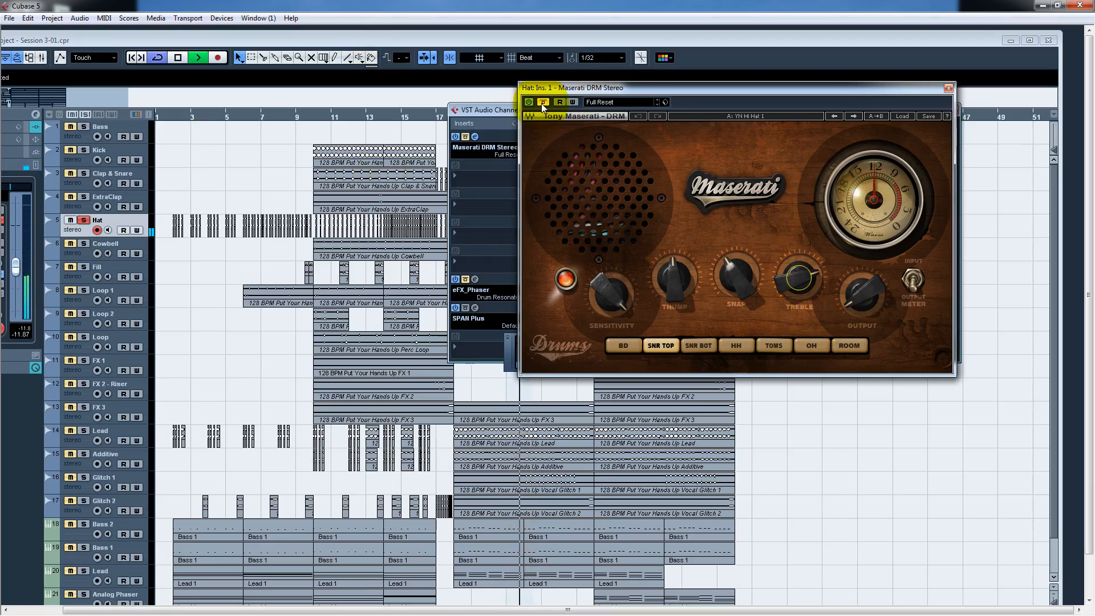
pyautogui.click(541, 104)
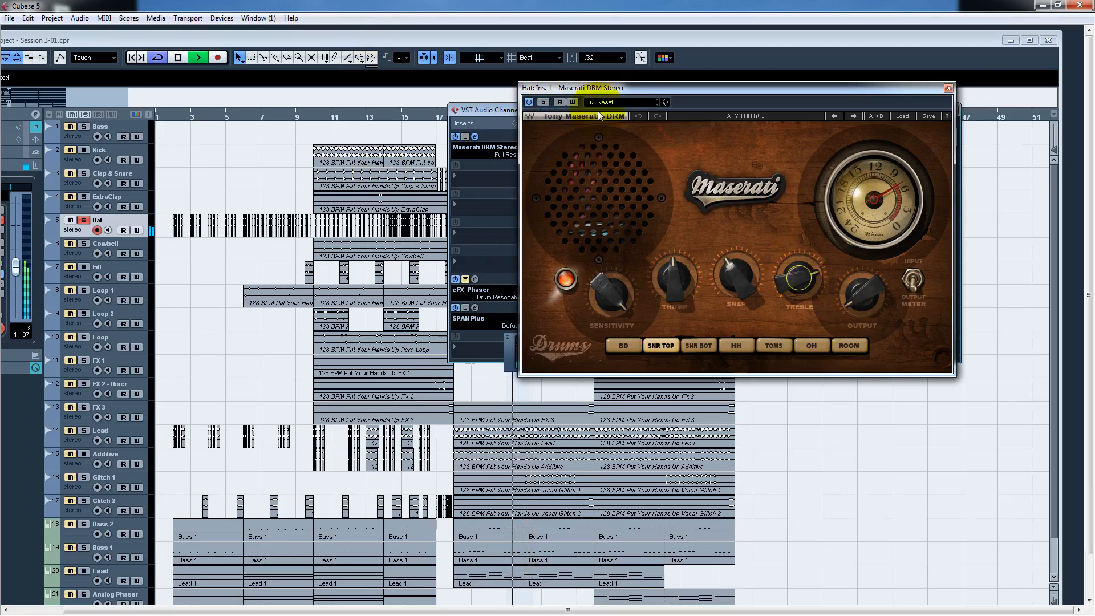
pyautogui.click(948, 87)
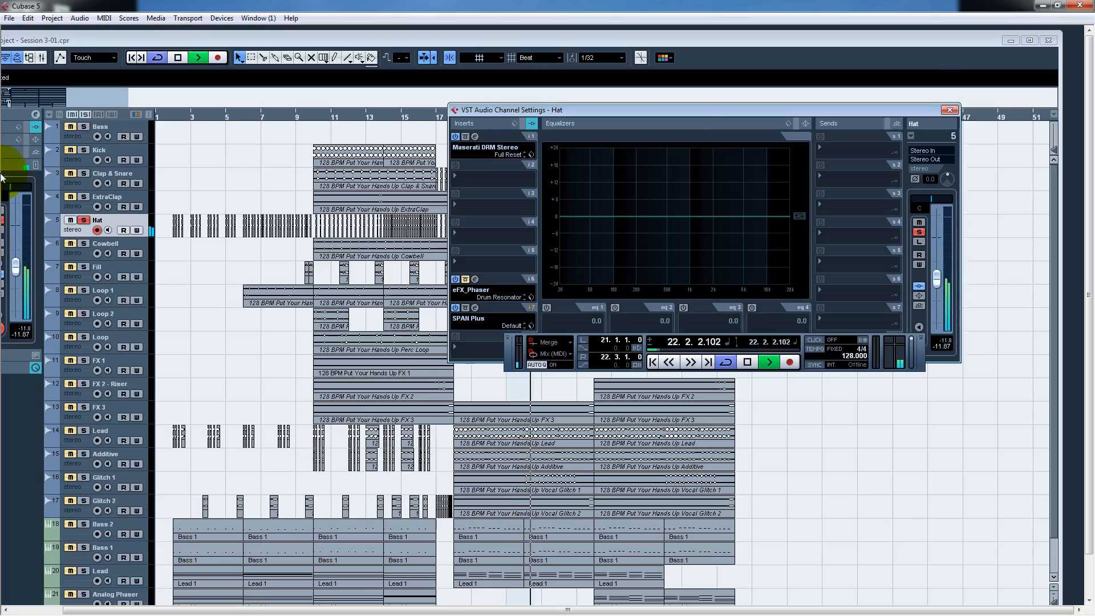
pyautogui.click(84, 244)
pyautogui.click(84, 220)
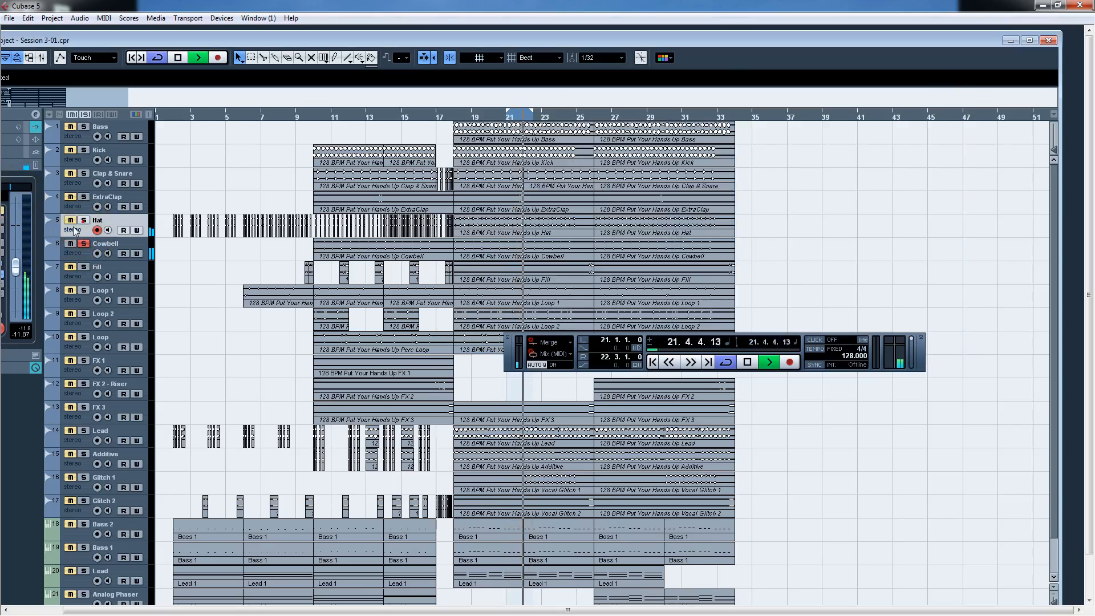
pyautogui.click(111, 251)
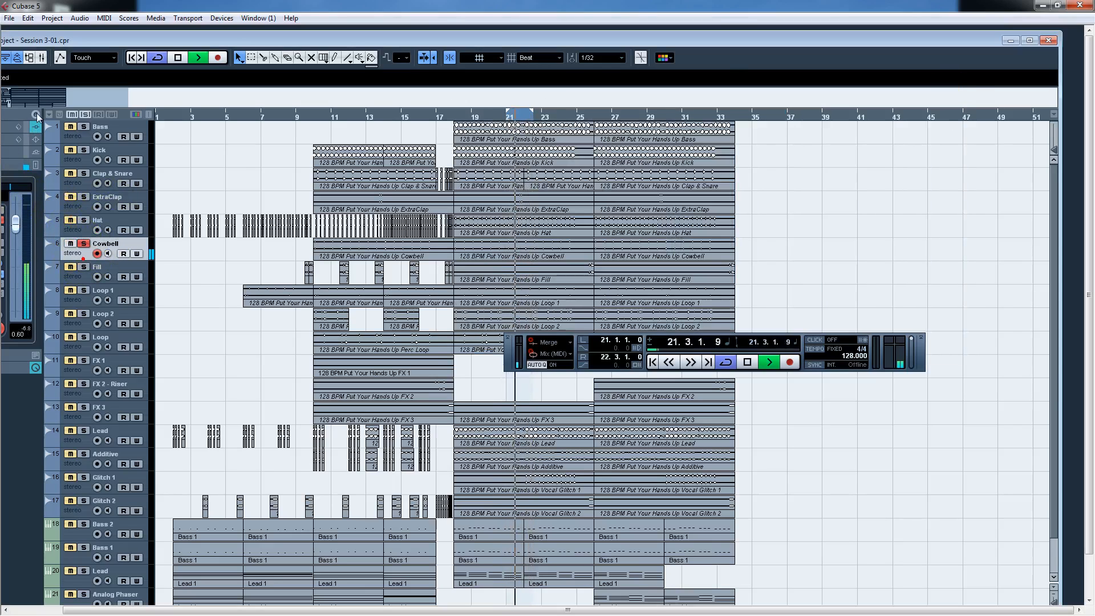
pyautogui.click(36, 114)
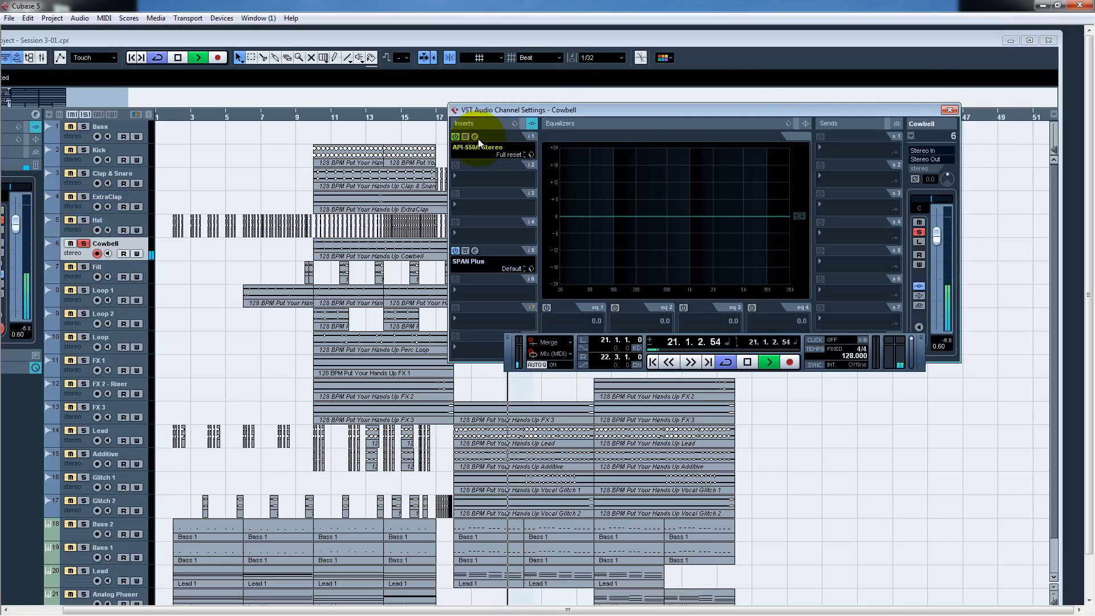
# Open Cowbell's API-550A Stereo insert and compare the sound with it bypassed and active, then close the plug-in.
pyautogui.click(475, 136)
pyautogui.moveTo(678, 85); pyautogui.dragTo(696, 77)
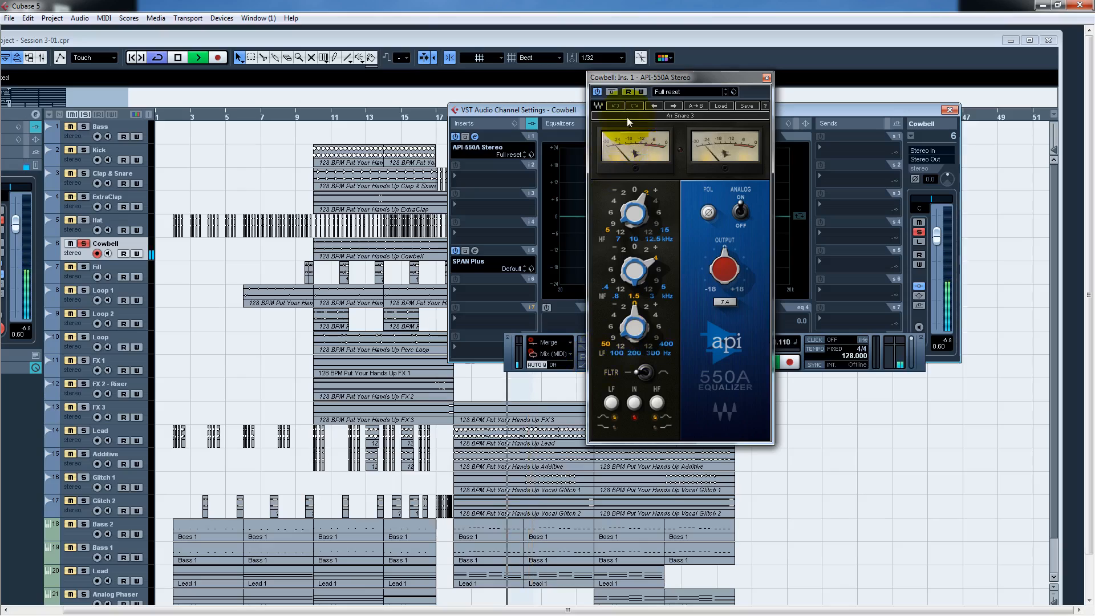
pyautogui.click(616, 91)
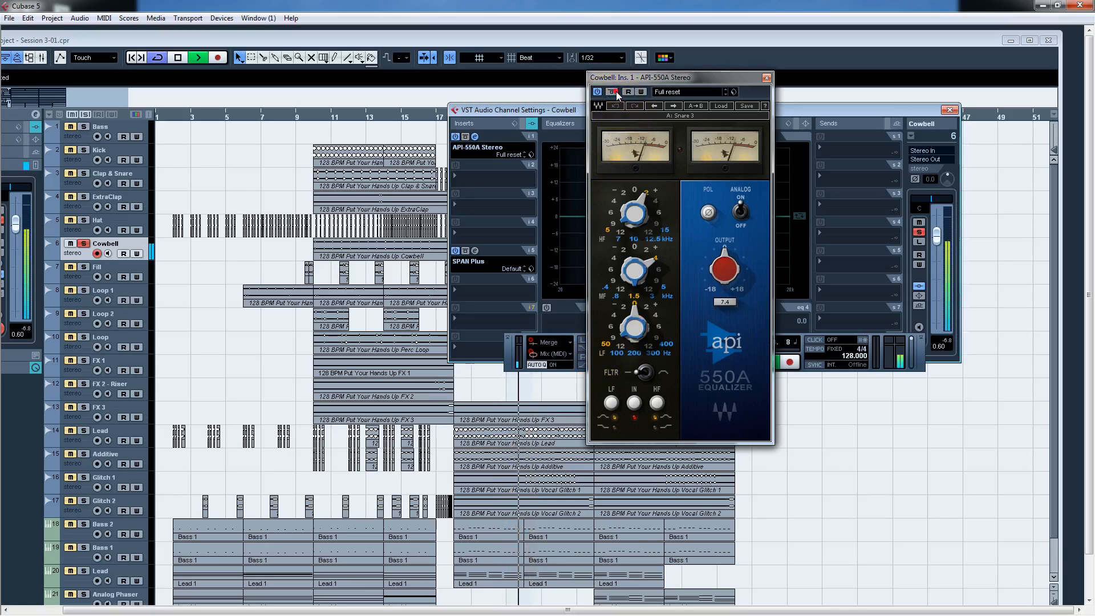
pyautogui.click(766, 77)
pyautogui.click(199, 203)
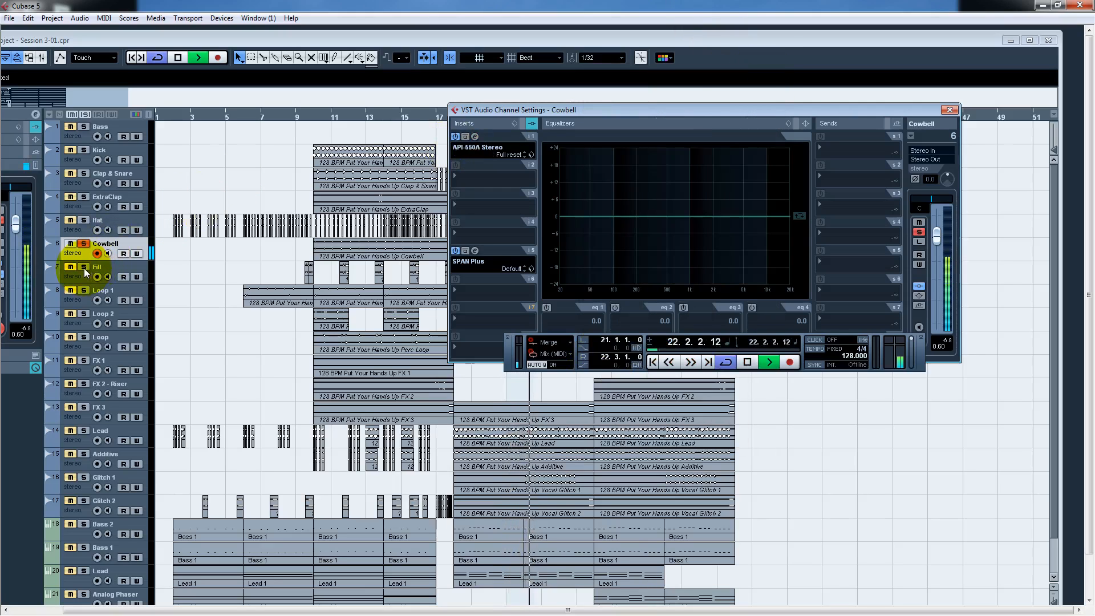
# Switch the channel settings to Fill and move that window and the Transport panel clear of the Fill track's earlier clips.
pyautogui.moveTo(690, 117); pyautogui.dragTo(596, 102)
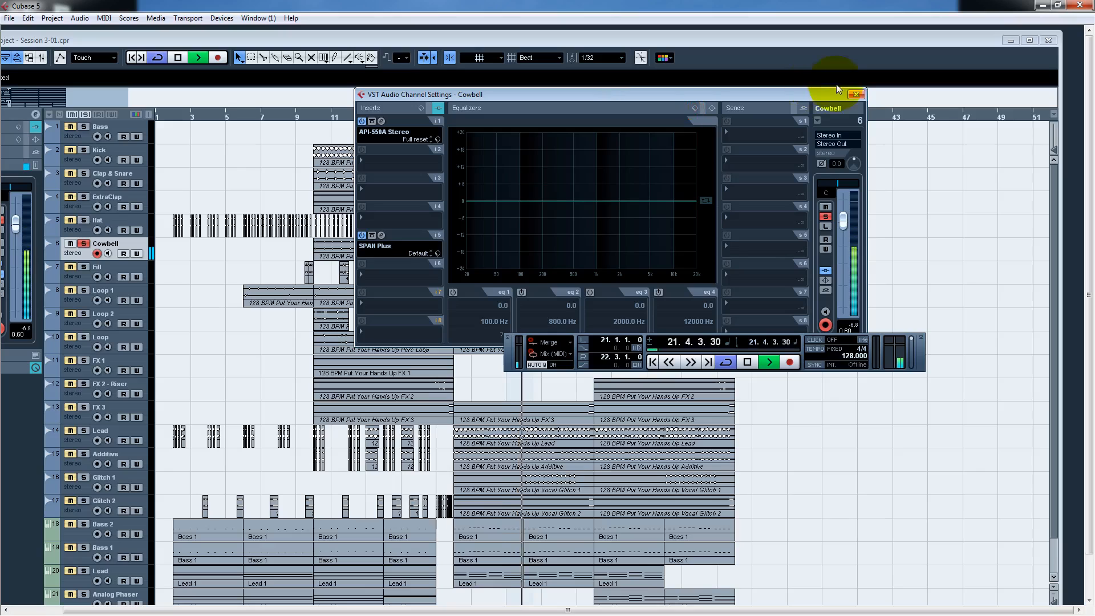
pyautogui.click(821, 117)
pyautogui.click(828, 214)
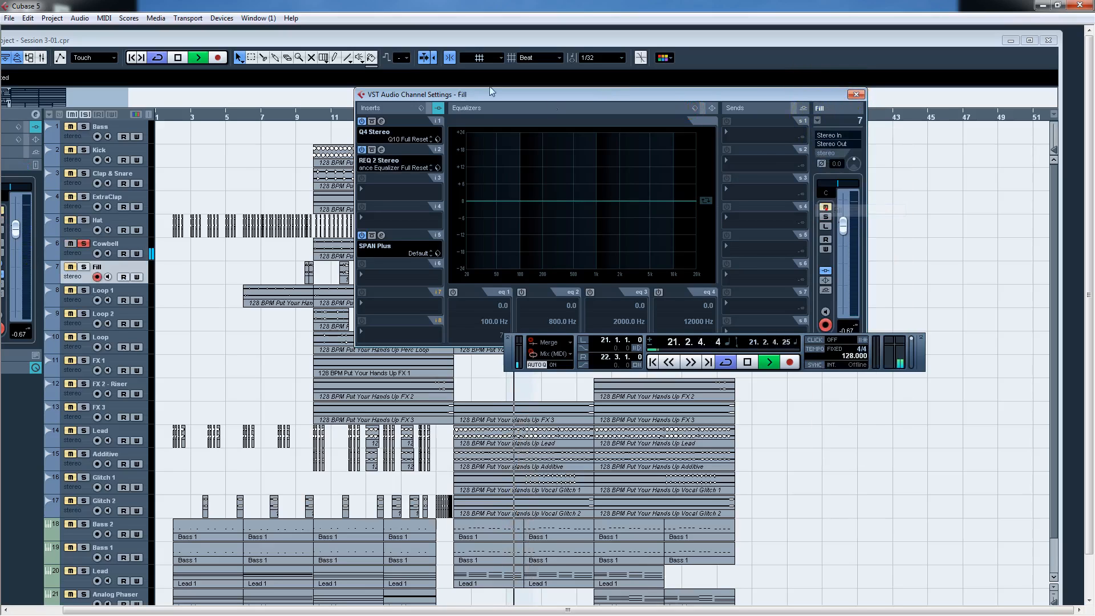
pyautogui.moveTo(462, 98); pyautogui.dragTo(761, 110)
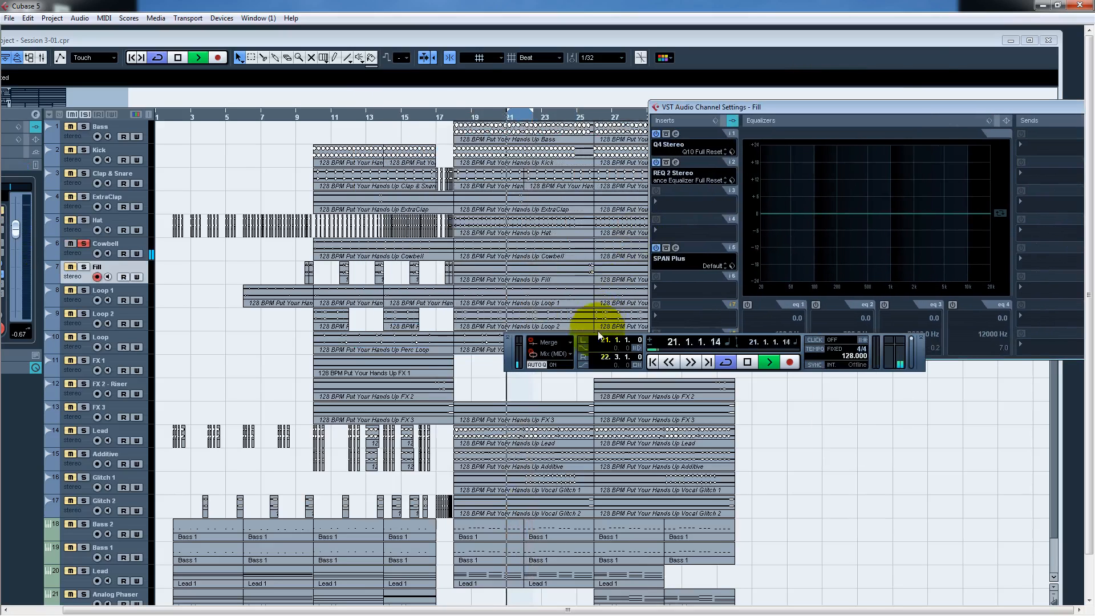
pyautogui.moveTo(597, 334); pyautogui.dragTo(511, 453)
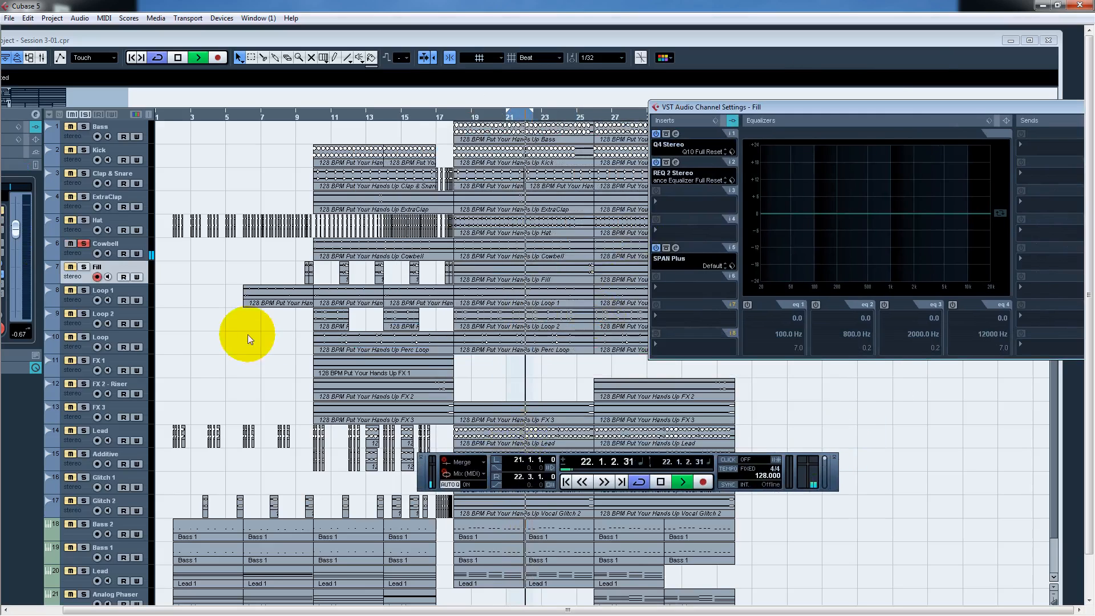
# Solo the Fill track in place of Cowbell and set the playback loop from 25.2.1 to 26.1.1.
pyautogui.click(83, 267)
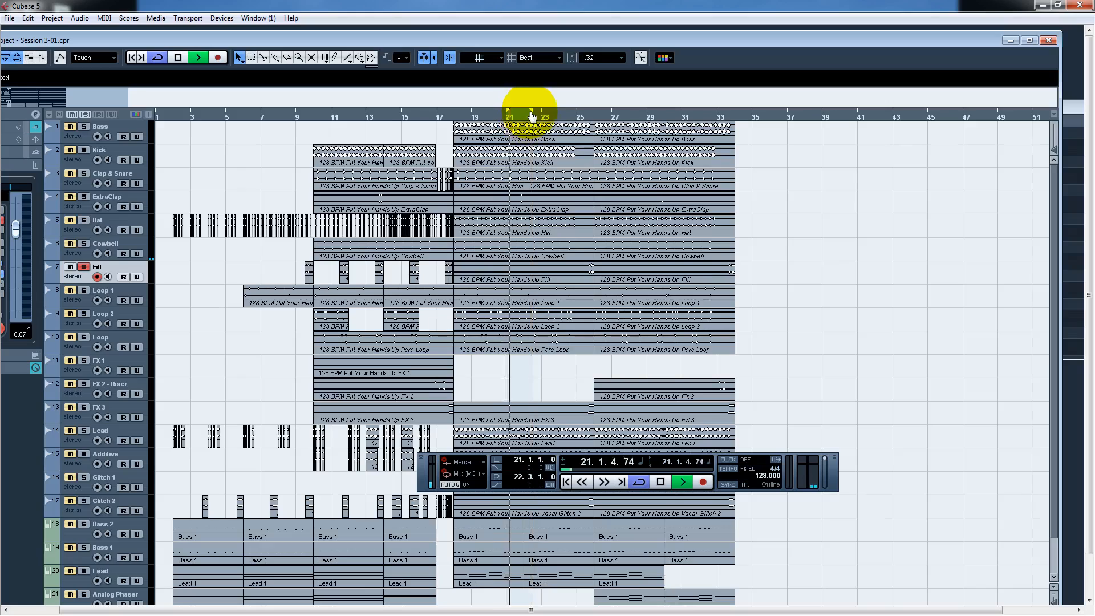
pyautogui.moveTo(530, 114); pyautogui.dragTo(592, 111)
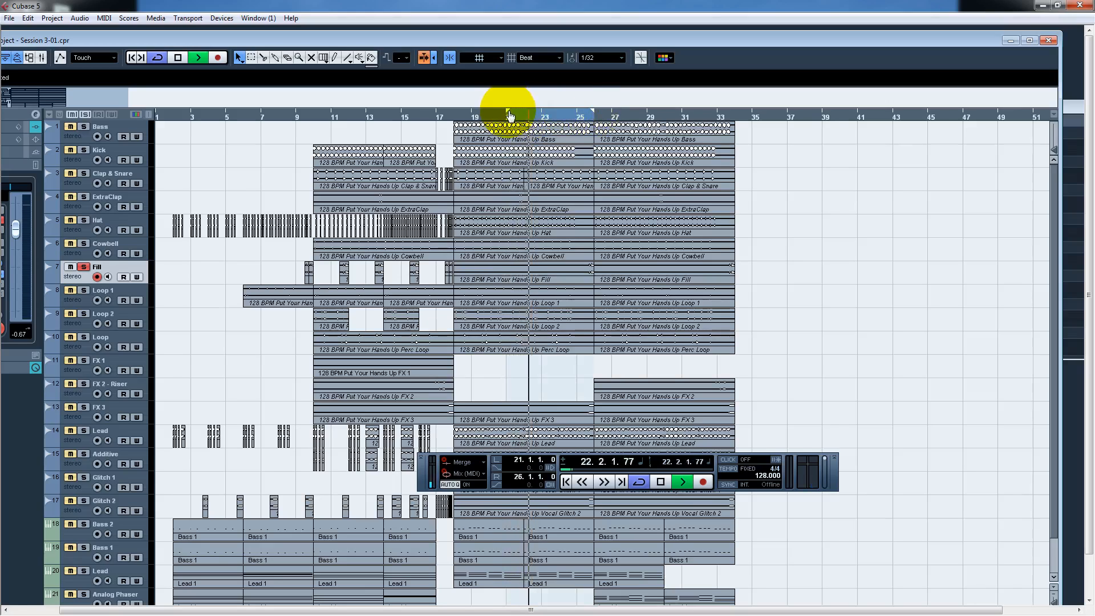
pyautogui.moveTo(501, 110); pyautogui.dragTo(579, 117)
pyautogui.click(578, 117)
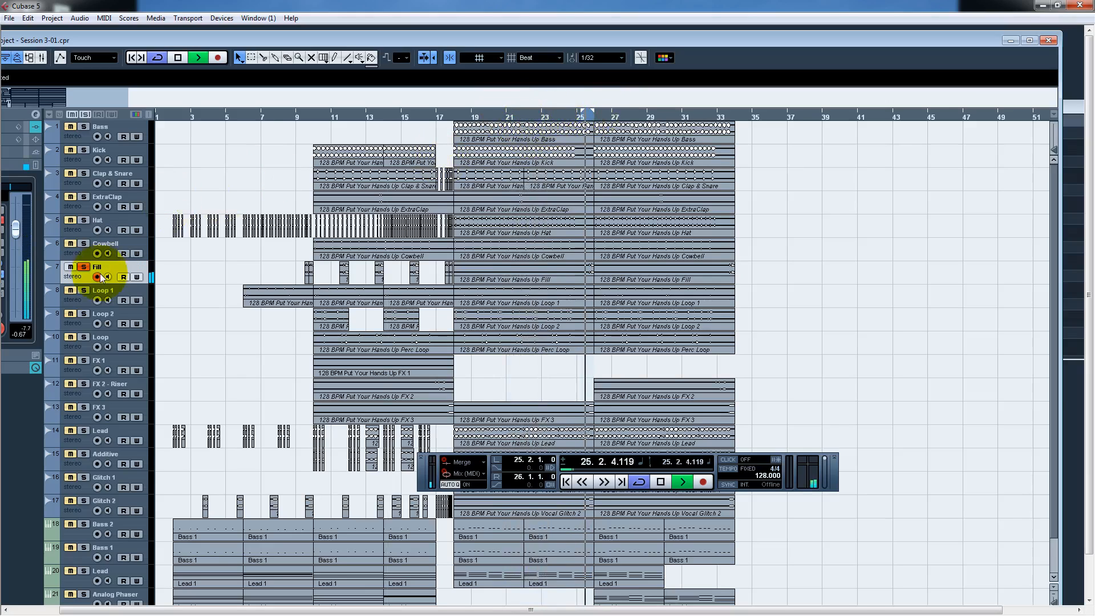
# Select the Fill track, bring its channel settings back up and move that window over the upper middle of the arrangement.
pyautogui.click(117, 269)
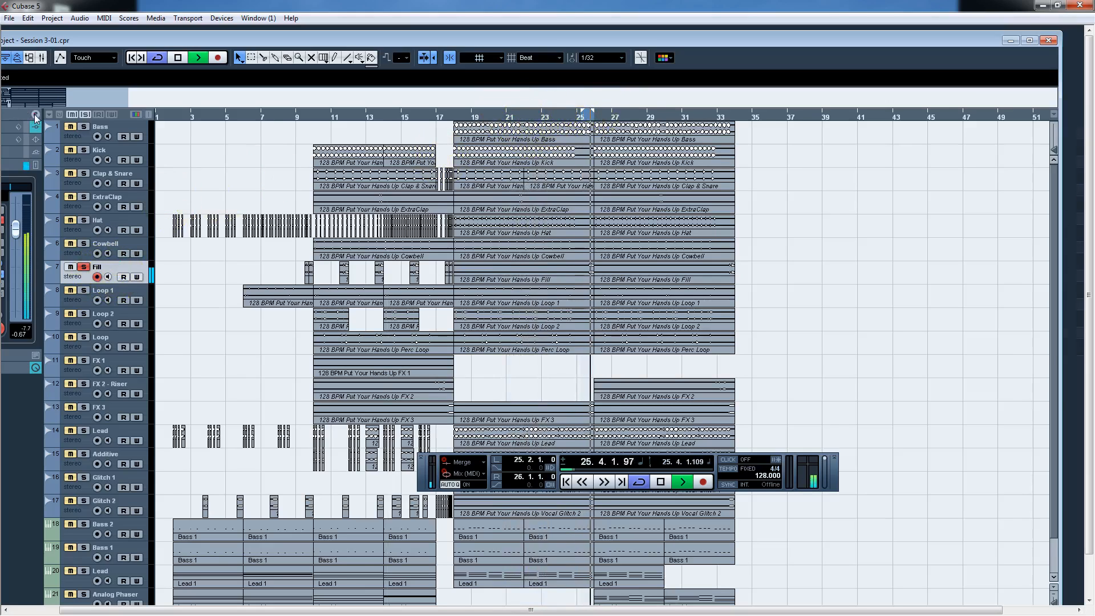
pyautogui.click(36, 115)
pyautogui.moveTo(737, 106); pyautogui.dragTo(489, 51)
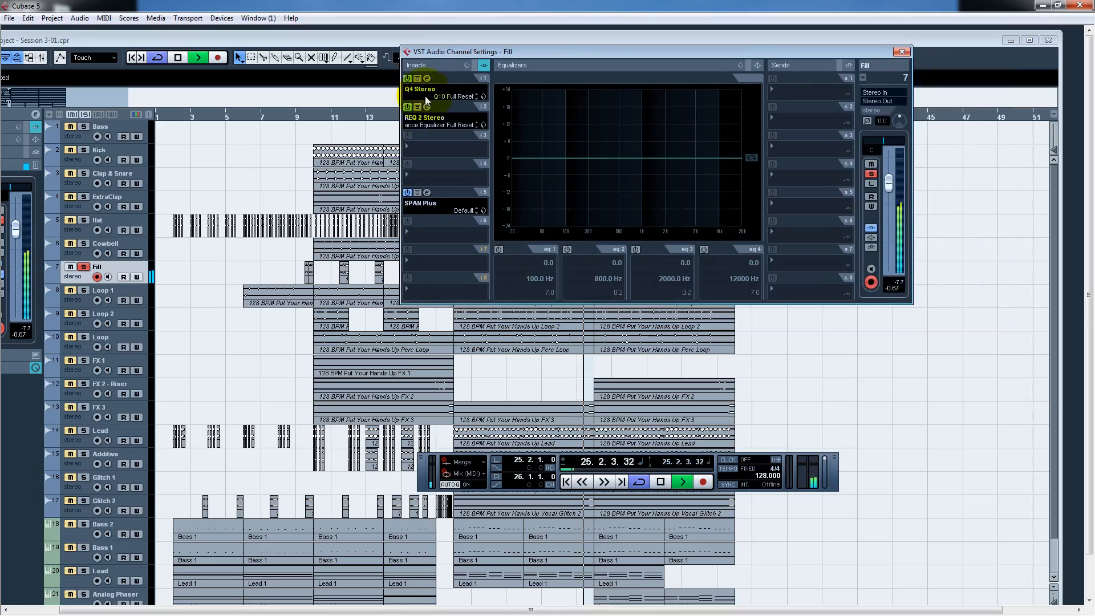
# Open Fill's REQ 2 Stereo insert and compare the sound with it bypassed and active, then close the plug-in.
pyautogui.click(426, 107)
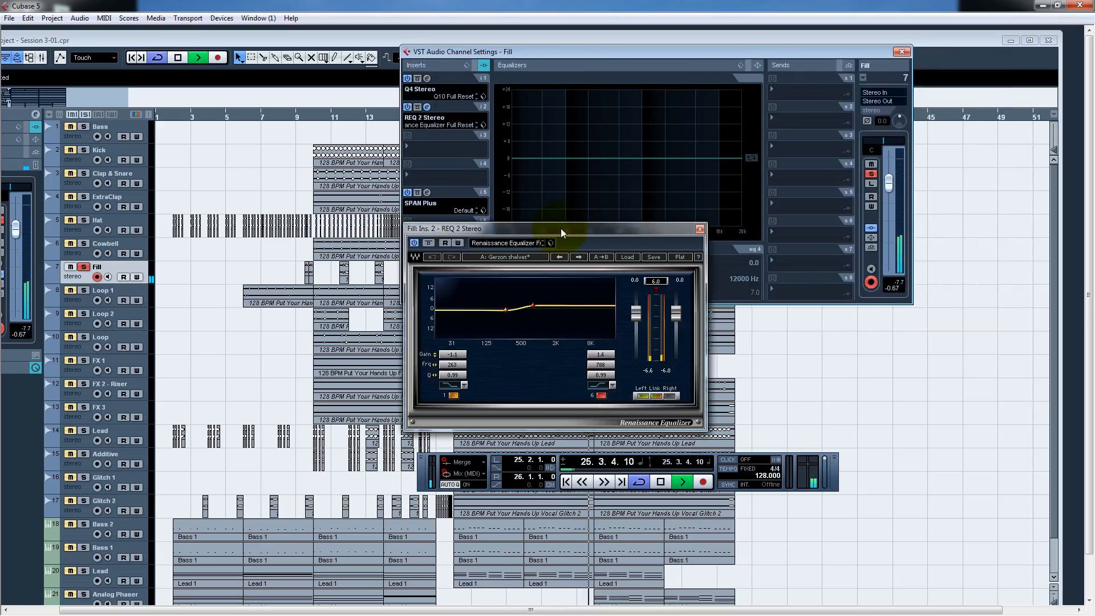
pyautogui.moveTo(560, 228); pyautogui.dragTo(632, 97)
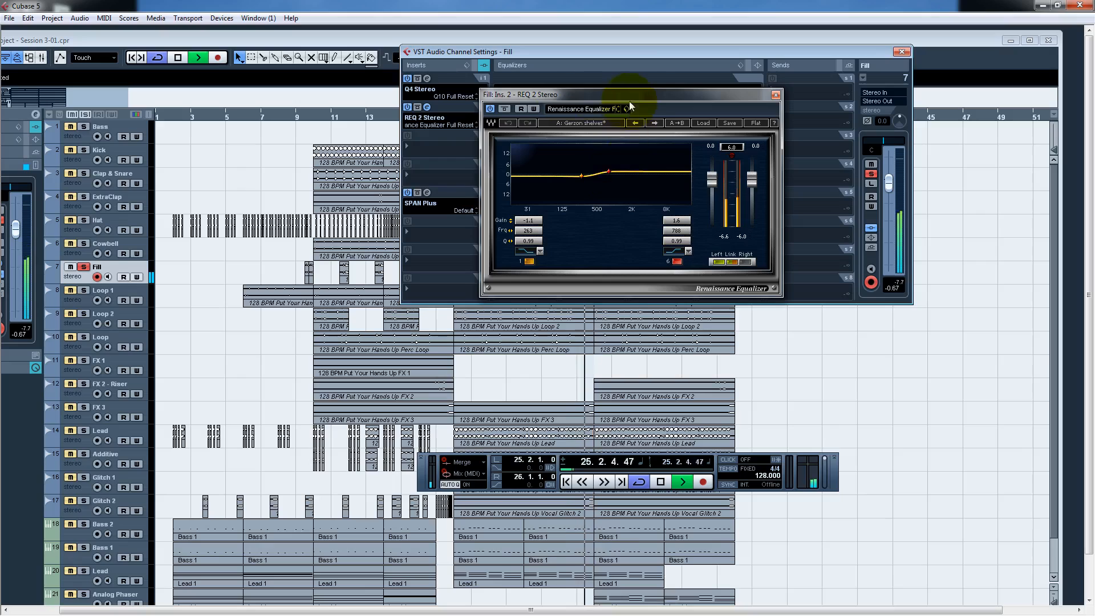
pyautogui.click(505, 109)
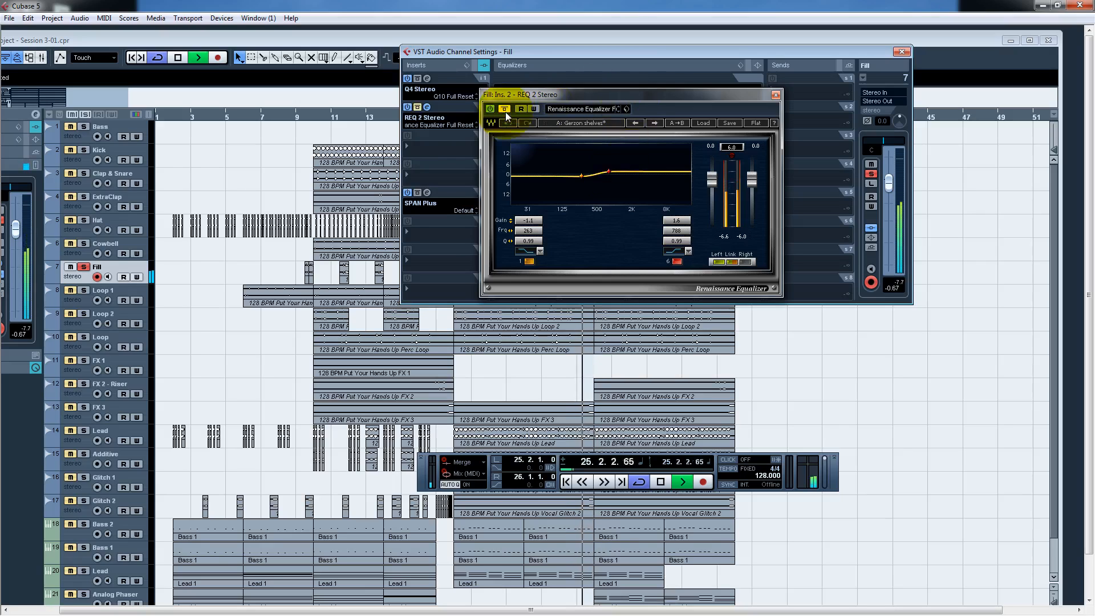
pyautogui.click(505, 109)
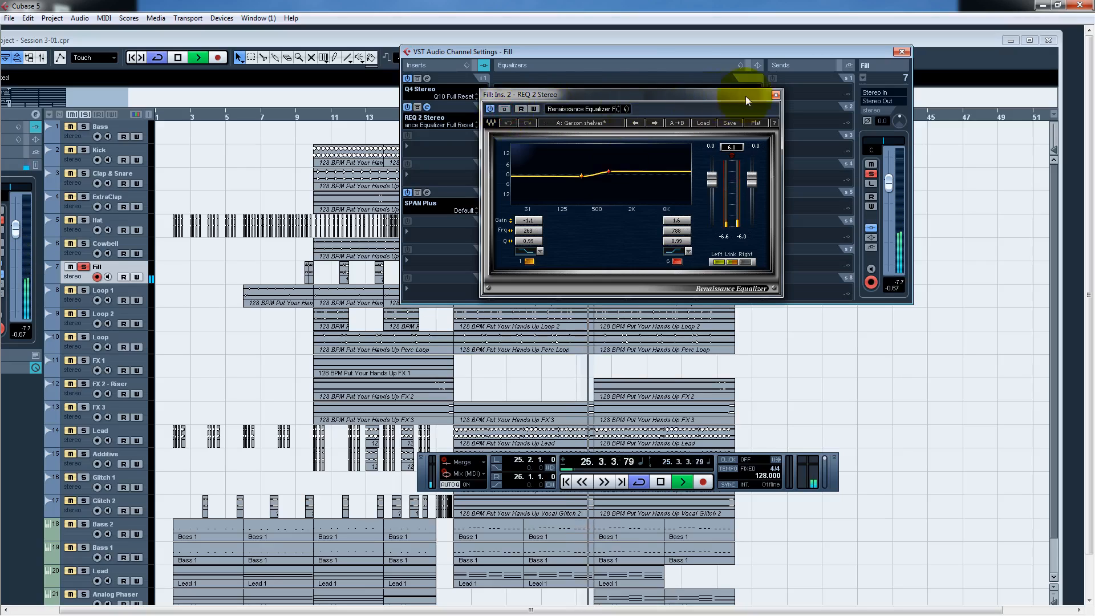
pyautogui.click(776, 96)
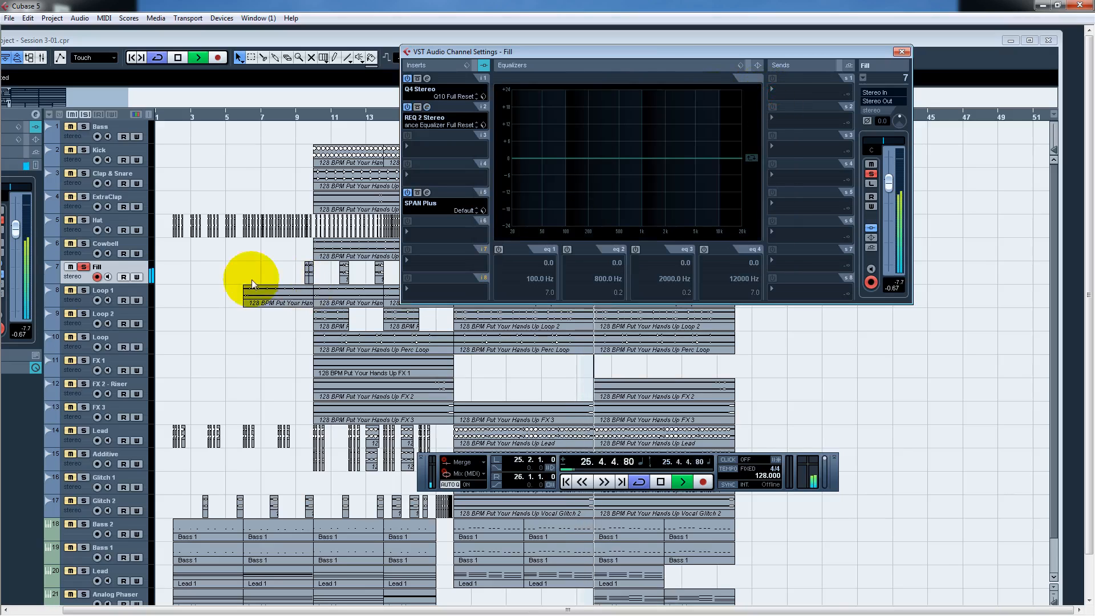
# Solo the Loop 1 track in place of Fill and set the playback loop from 18.1.1 to 24.3.1.
pyautogui.click(82, 293)
pyautogui.click(84, 268)
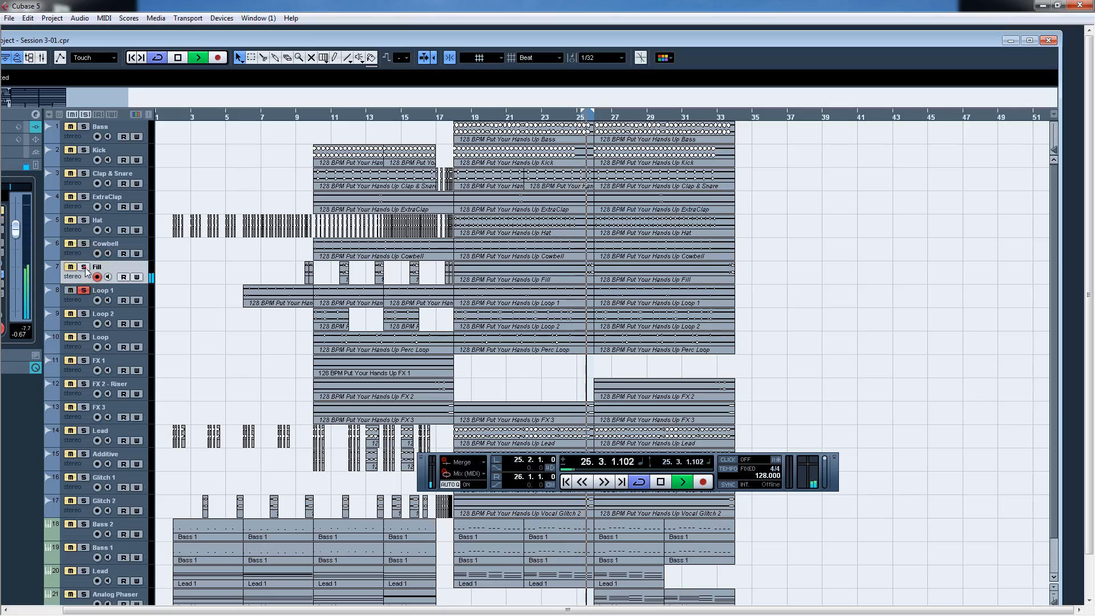
pyautogui.moveTo(582, 110); pyautogui.dragTo(454, 113)
pyautogui.moveTo(591, 112); pyautogui.dragTo(567, 116)
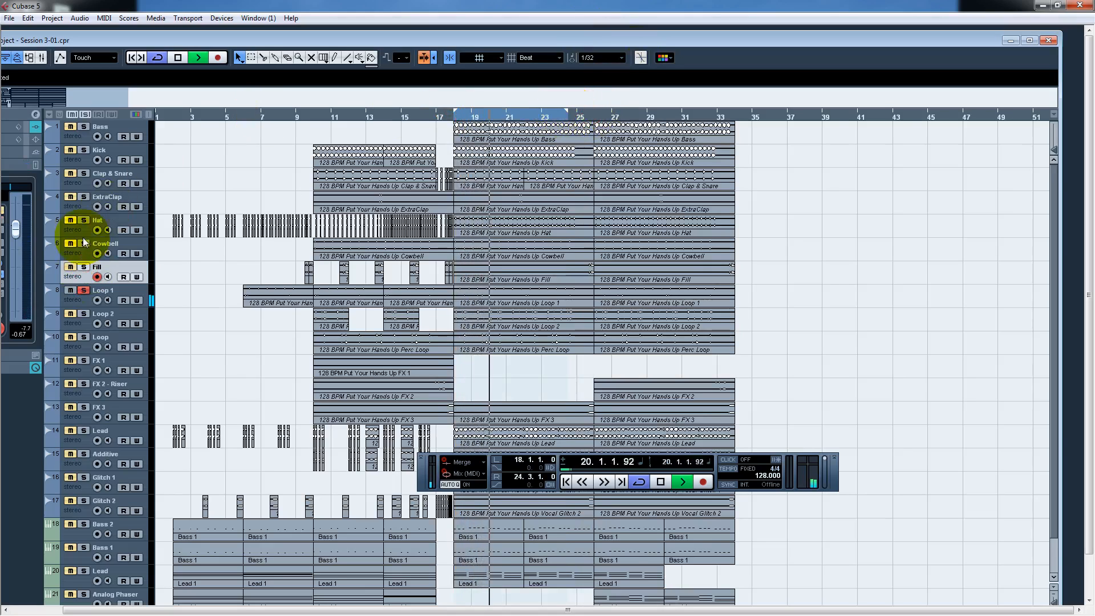
# Select the Loop 1 track and show its channel settings with the inserts and equalizer.
pyautogui.click(98, 289)
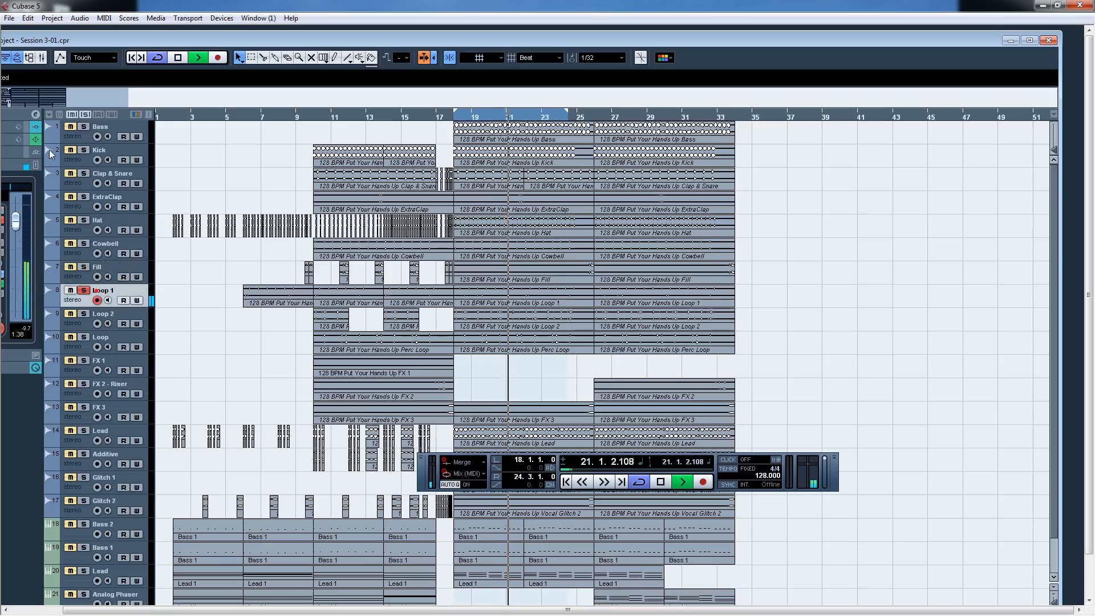
pyautogui.click(32, 114)
pyautogui.click(492, 50)
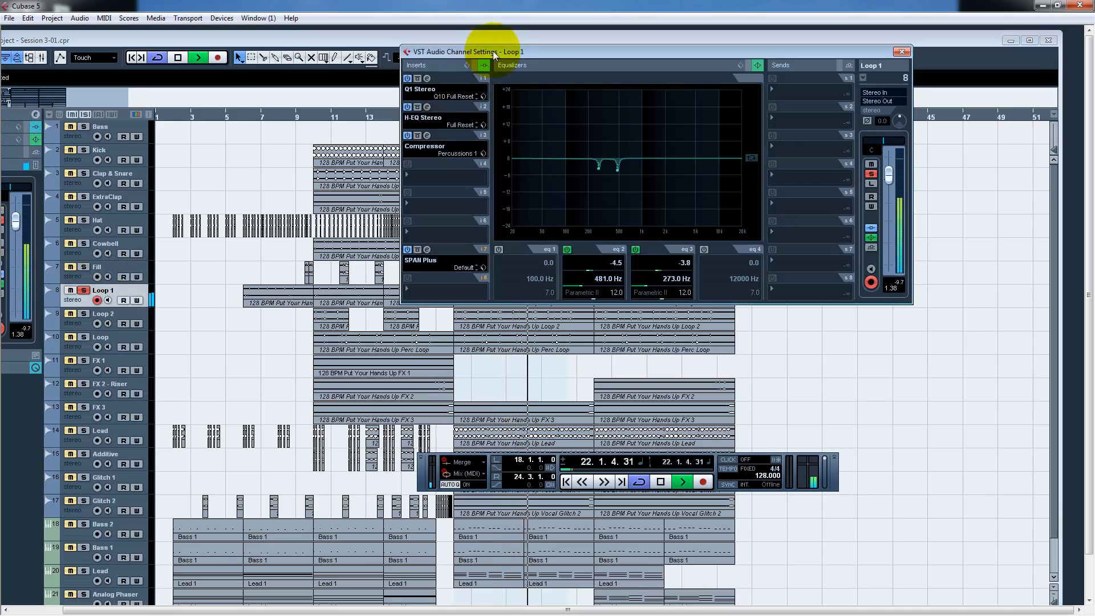
pyautogui.moveTo(518, 57); pyautogui.dragTo(505, 56)
# Open Loop 1's H-EQ Stereo insert and compare the sound with it bypassed and active, then close the plug-in.
pyautogui.click(407, 108)
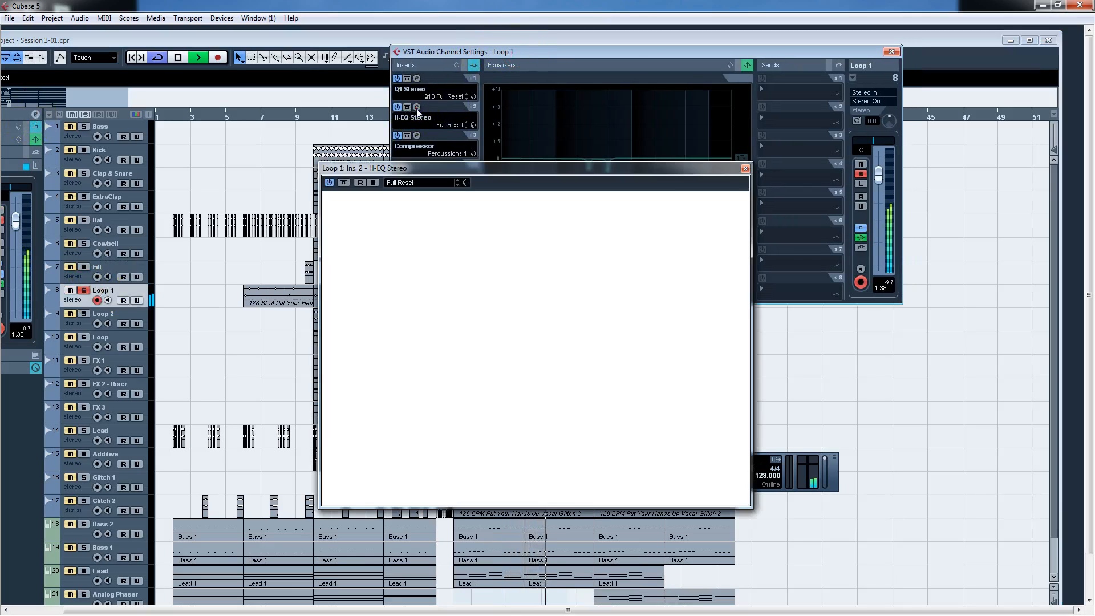
pyautogui.moveTo(556, 158); pyautogui.dragTo(658, 38)
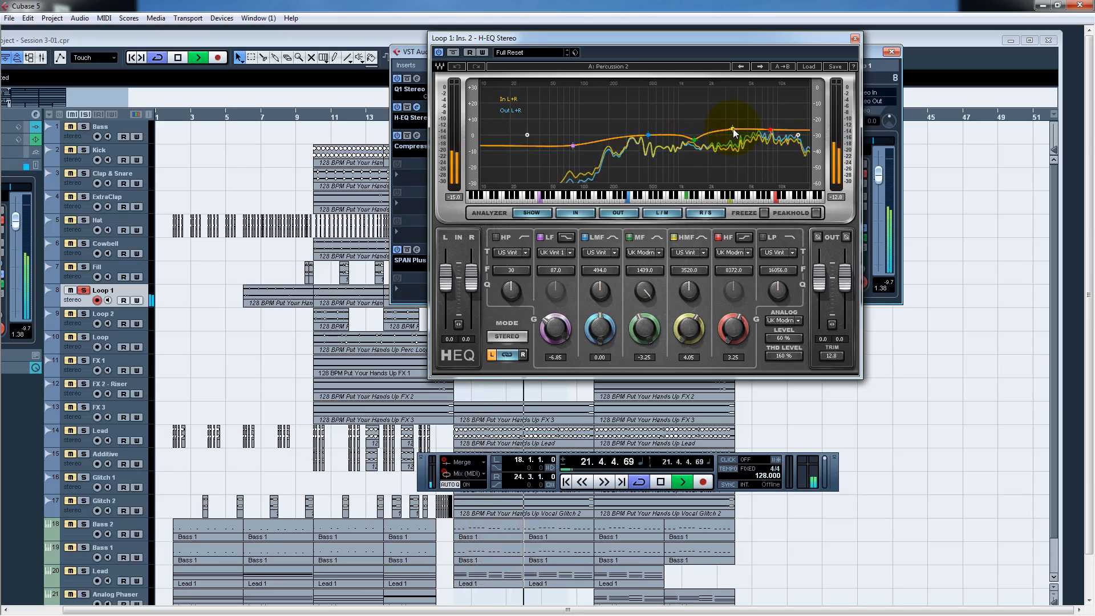
pyautogui.click(453, 52)
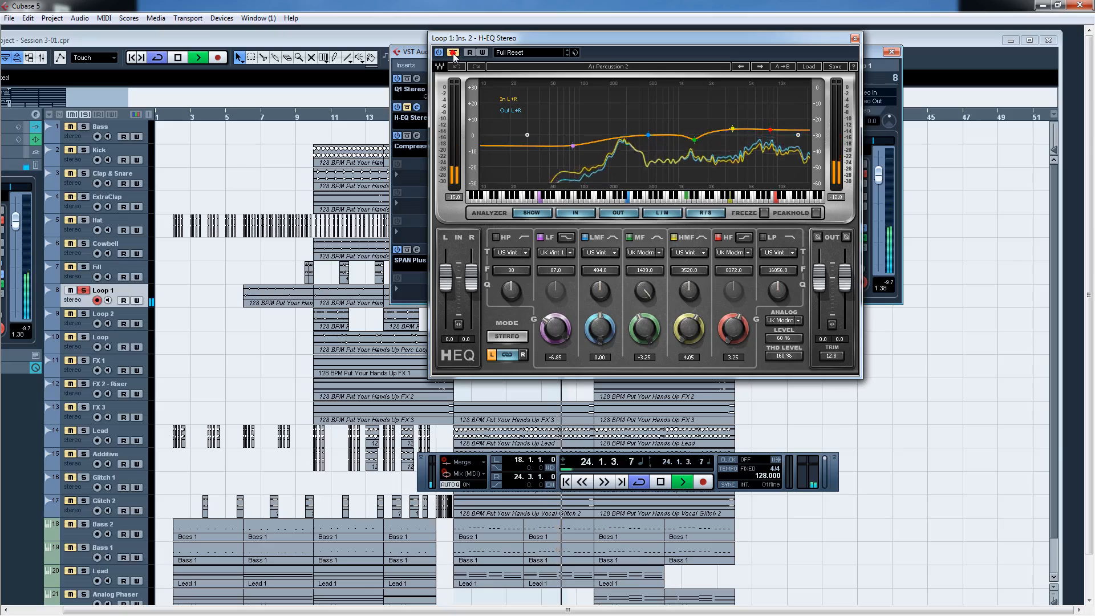
pyautogui.click(454, 53)
pyautogui.click(453, 53)
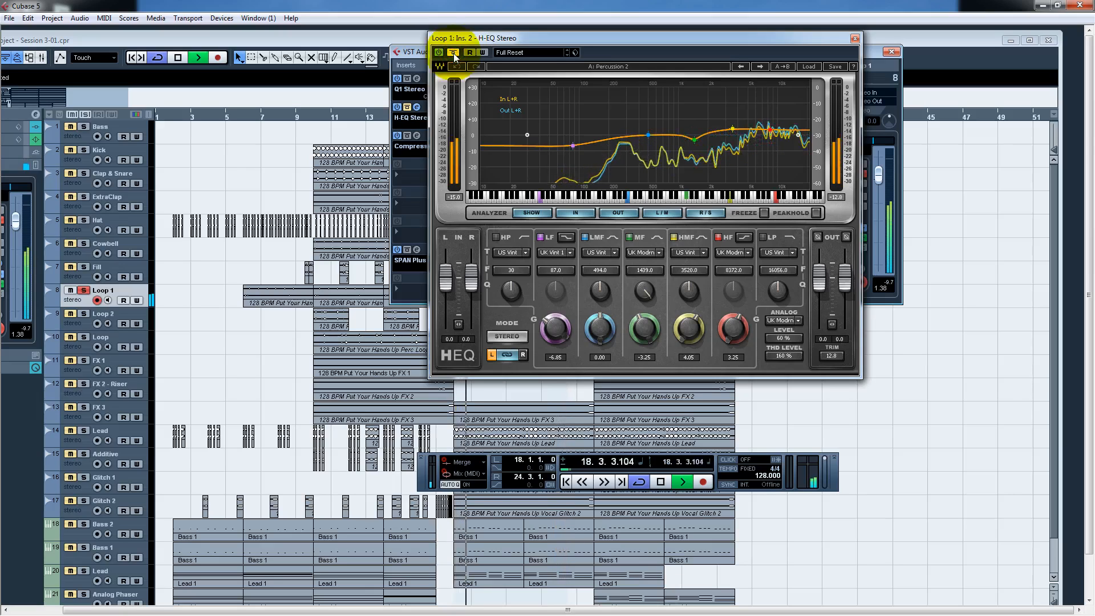
pyautogui.click(453, 53)
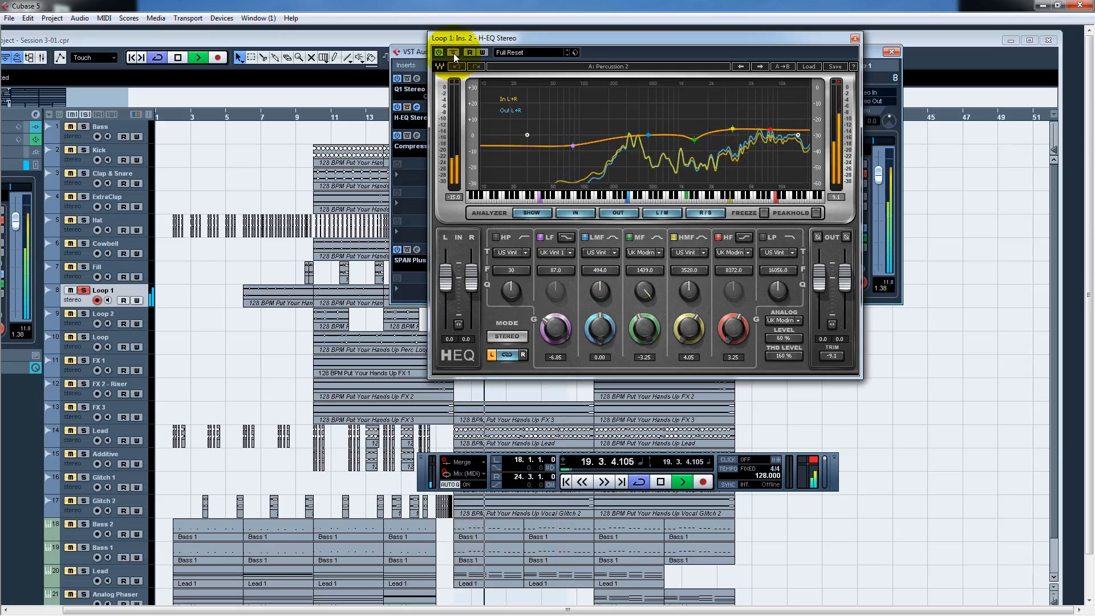
pyautogui.click(699, 38)
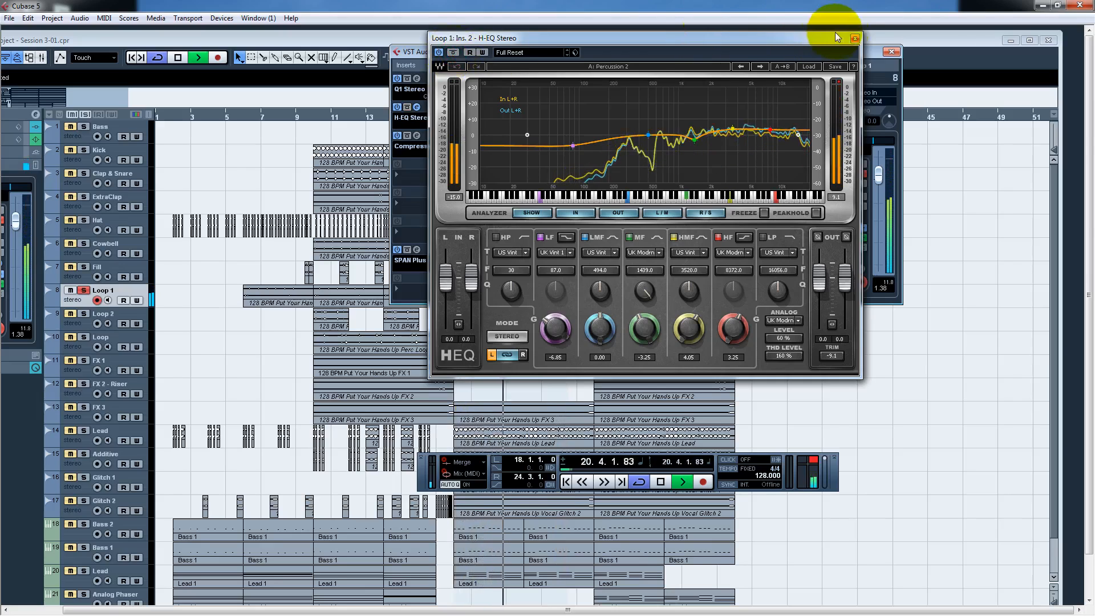
pyautogui.click(854, 38)
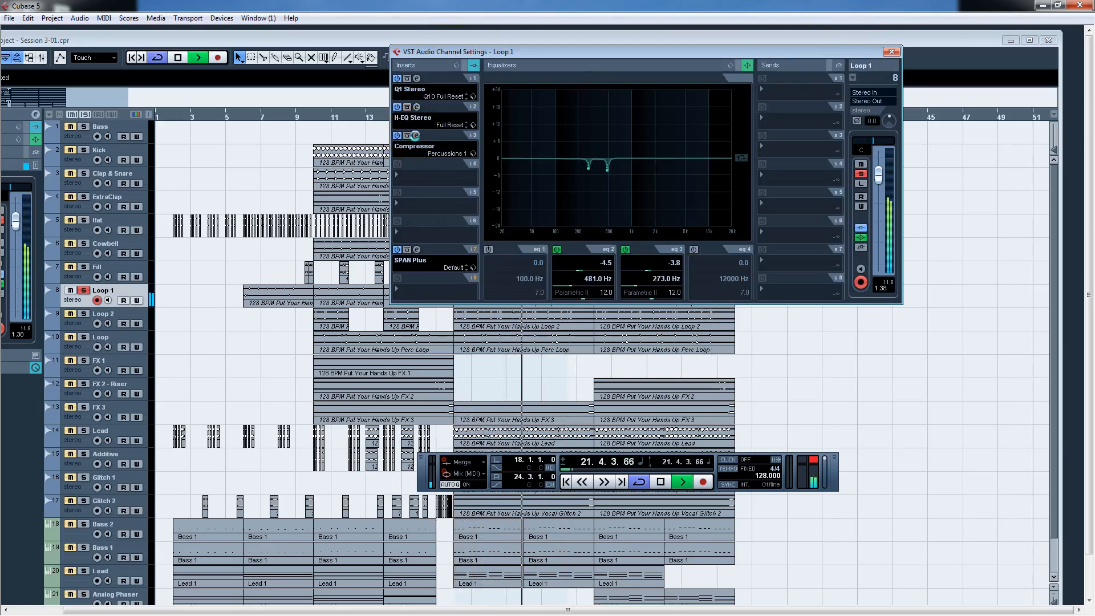
# Open Loop 1's Compressor insert and examine its Percussions 1 settings, moving the plug-in window clear of the insert list.
pyautogui.click(415, 136)
pyautogui.moveTo(763, 191); pyautogui.dragTo(701, 105)
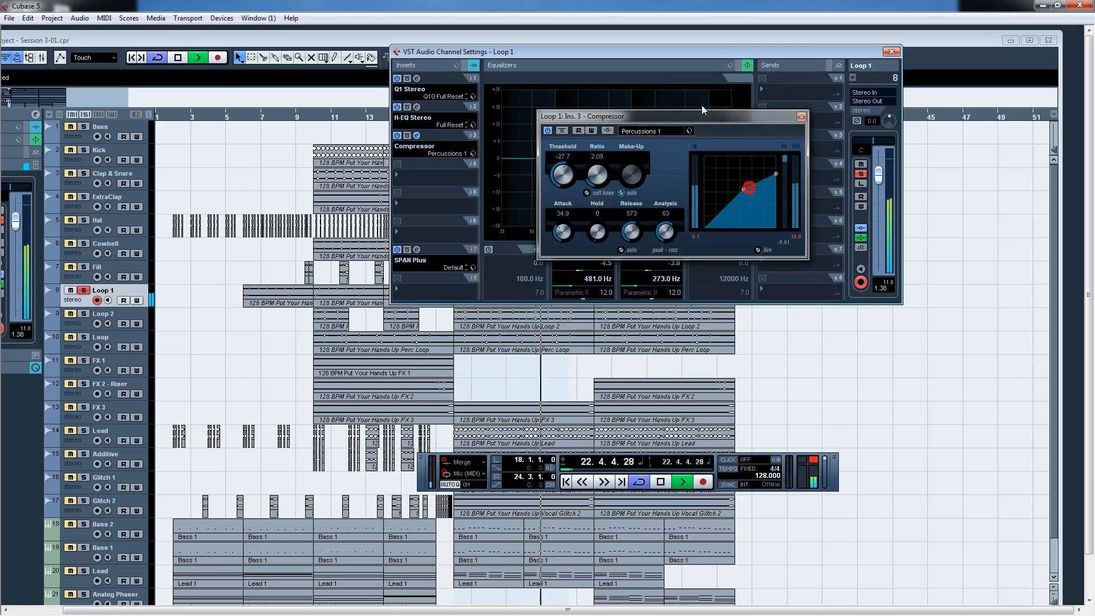
pyautogui.click(702, 105)
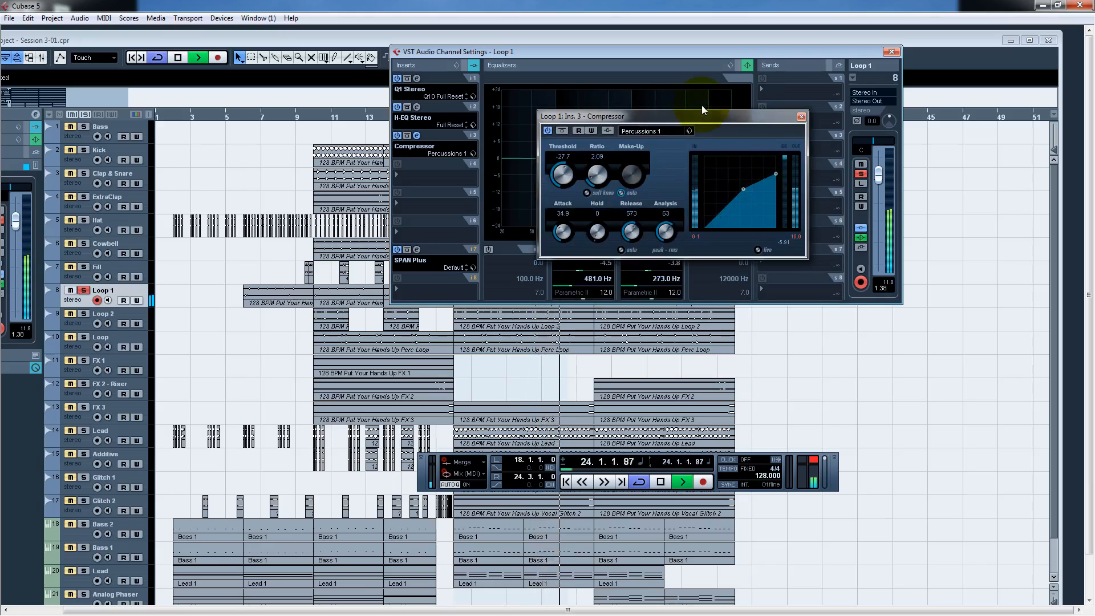
pyautogui.click(667, 180)
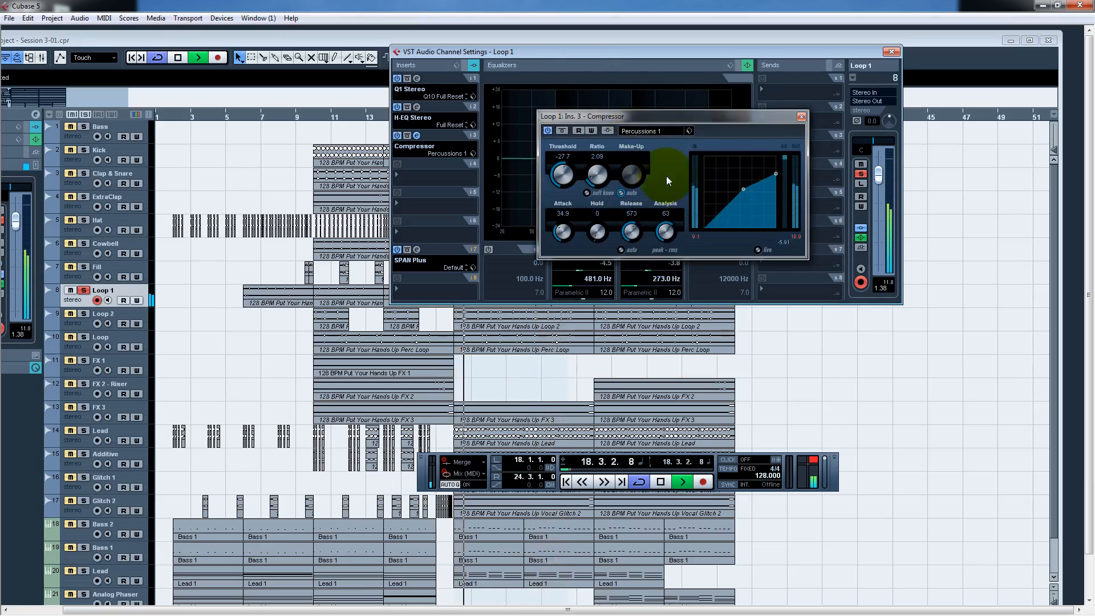
pyautogui.click(802, 263)
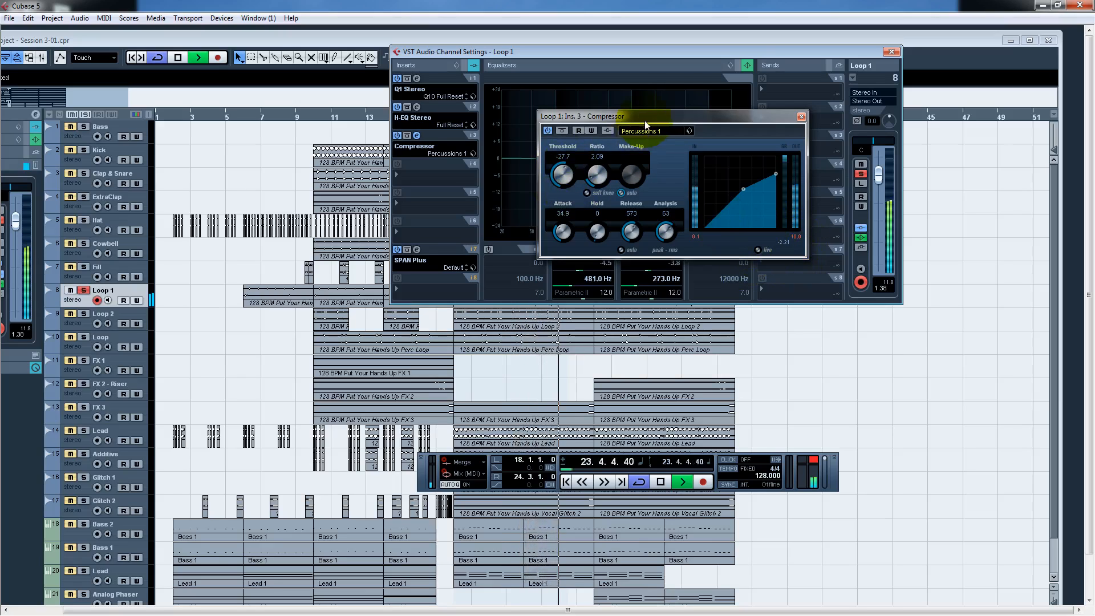
pyautogui.moveTo(639, 116); pyautogui.dragTo(650, 96)
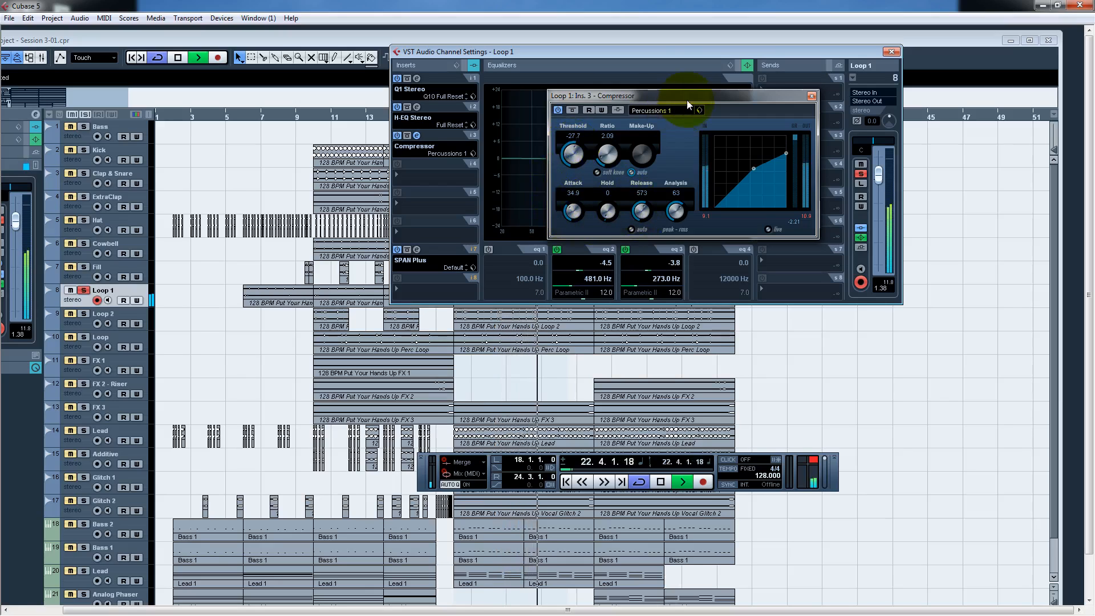
pyautogui.moveTo(686, 98); pyautogui.dragTo(651, 97)
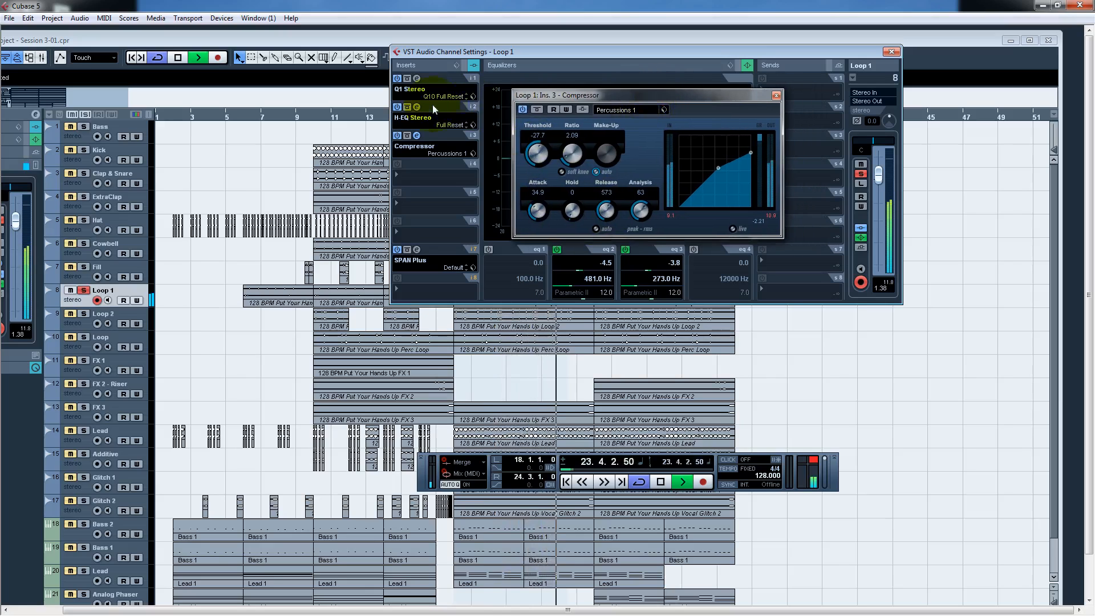
# Compare Loop 1 with and without the Compressor by toggling its bypass, then close the plug-in.
pyautogui.click(536, 110)
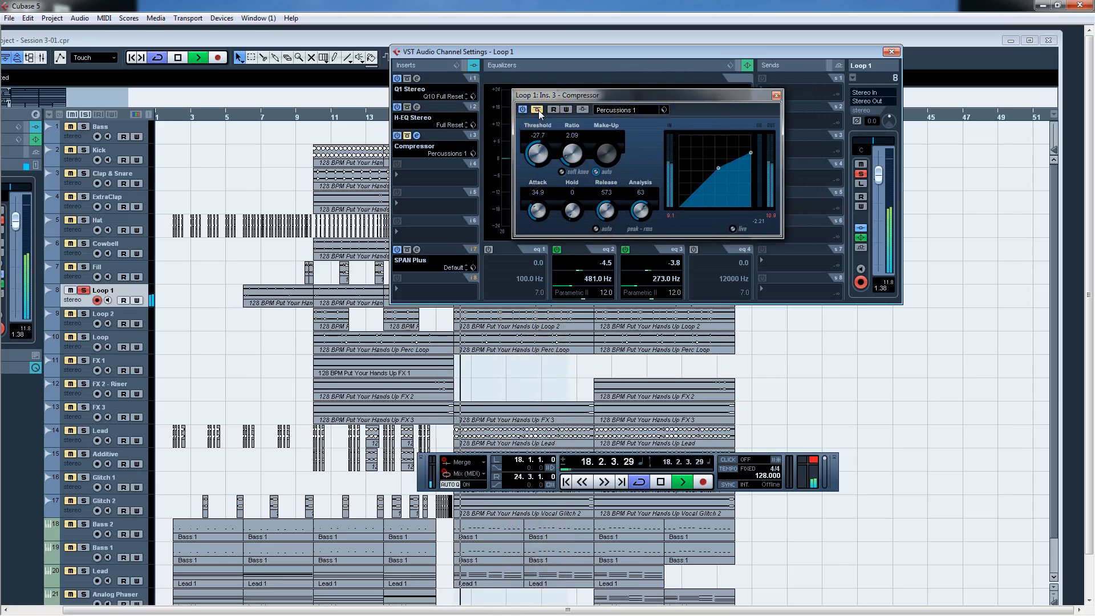
pyautogui.click(537, 110)
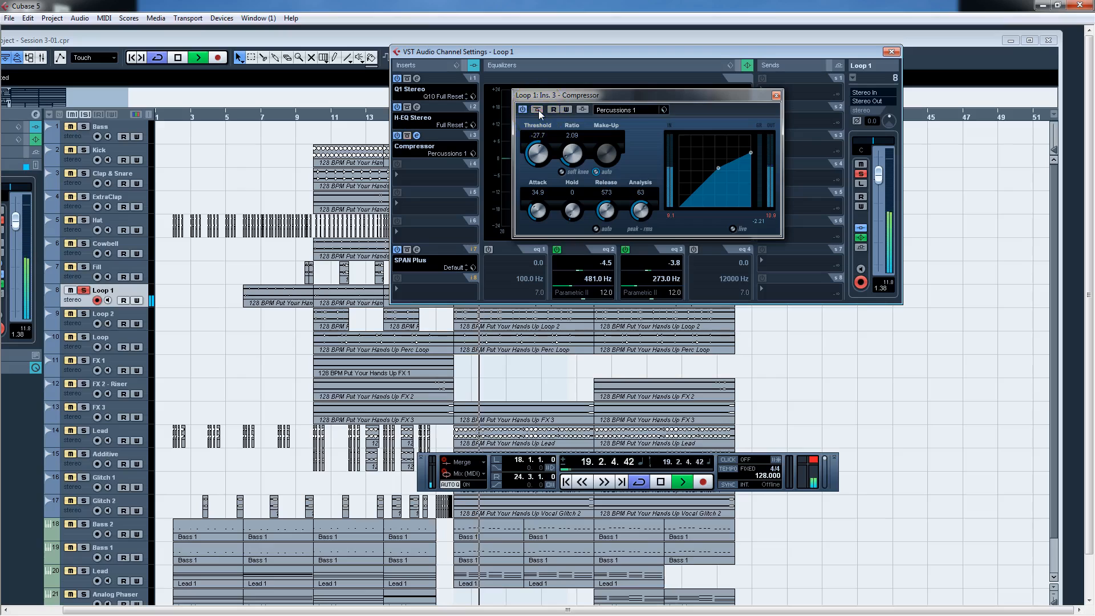
pyautogui.click(538, 111)
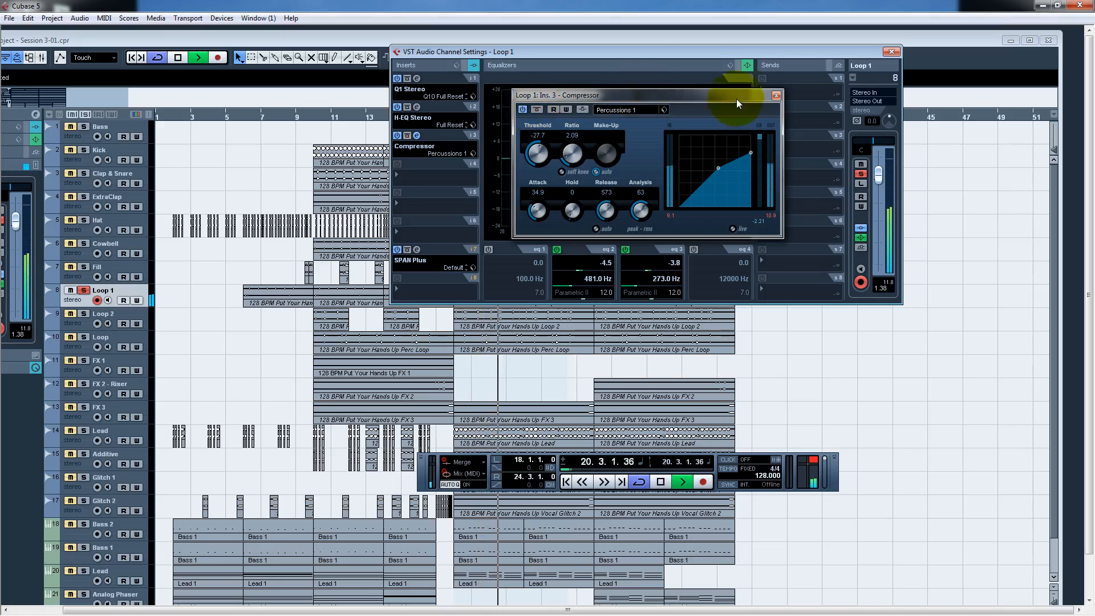
pyautogui.click(776, 95)
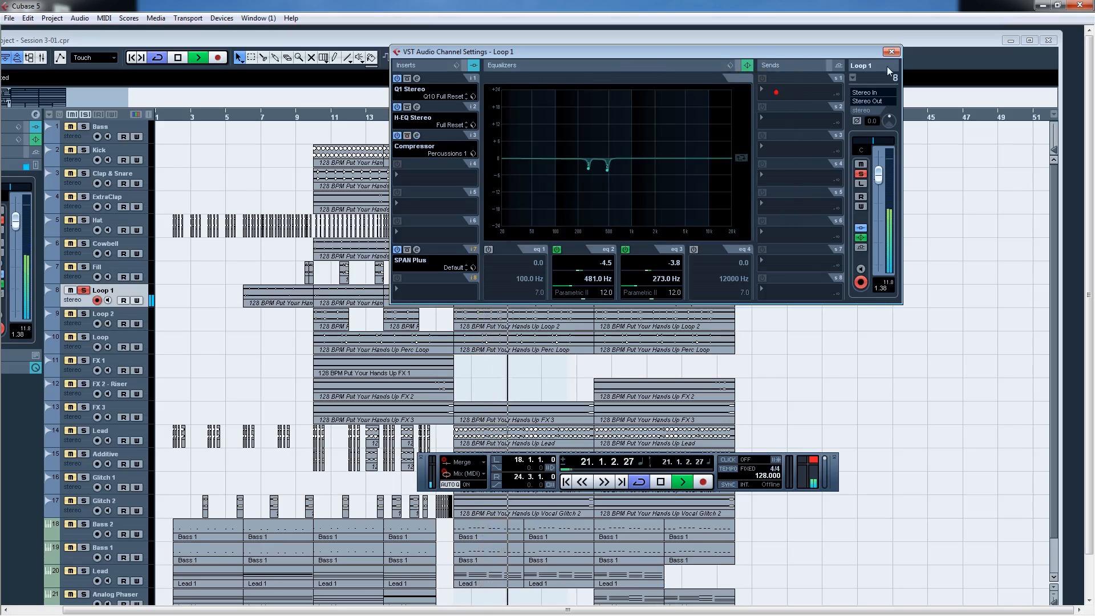
# Switch the channel settings to Loop 2, solo that track in place of Loop 1 and bring its settings window back up.
pyautogui.click(854, 78)
pyautogui.click(882, 192)
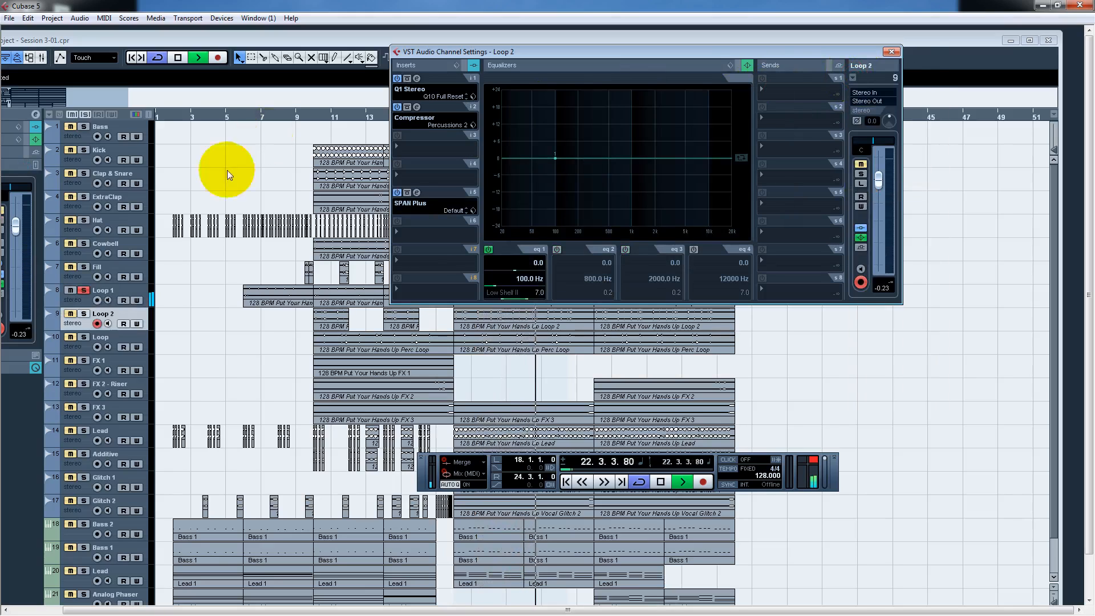
pyautogui.click(83, 314)
pyautogui.click(84, 291)
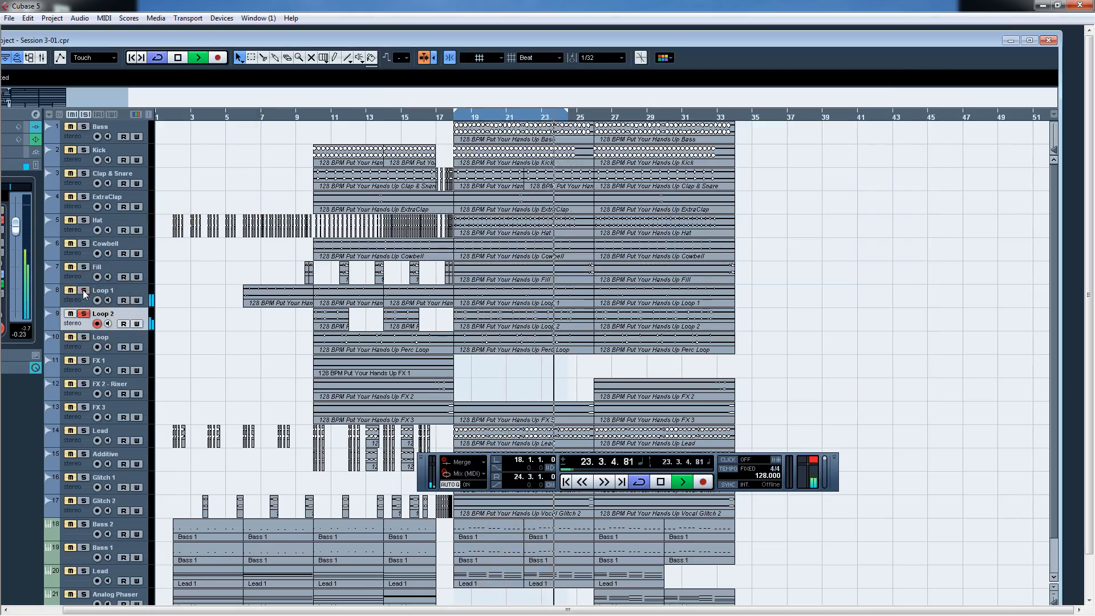
pyautogui.click(36, 115)
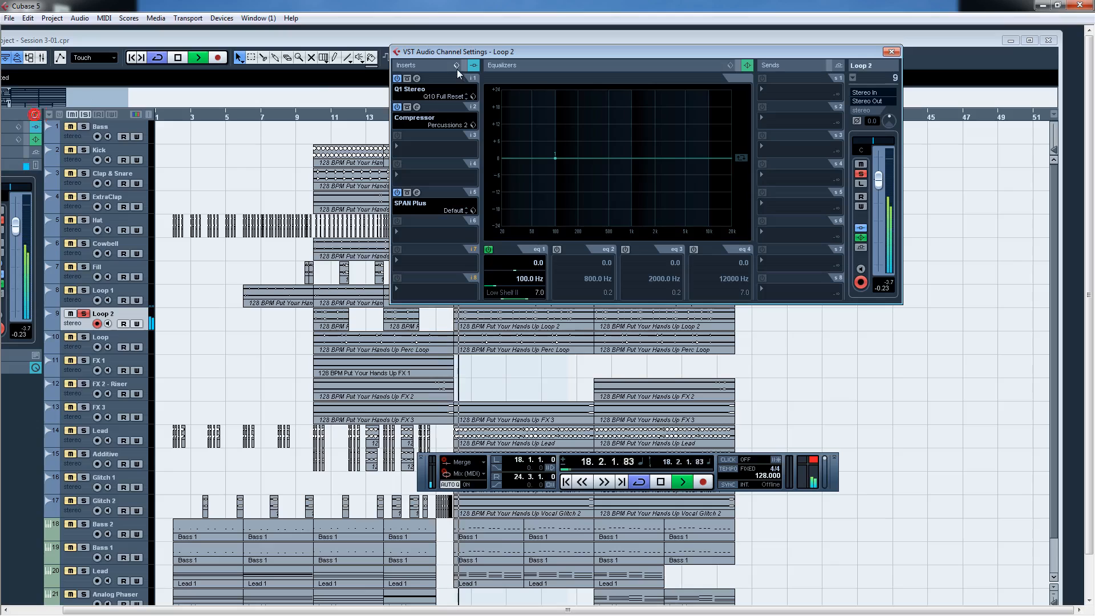
# Open Loop 2's Compressor insert, examine its Percussions 2 settings with the window clear of the insert list, then close the plug-in.
pyautogui.click(417, 107)
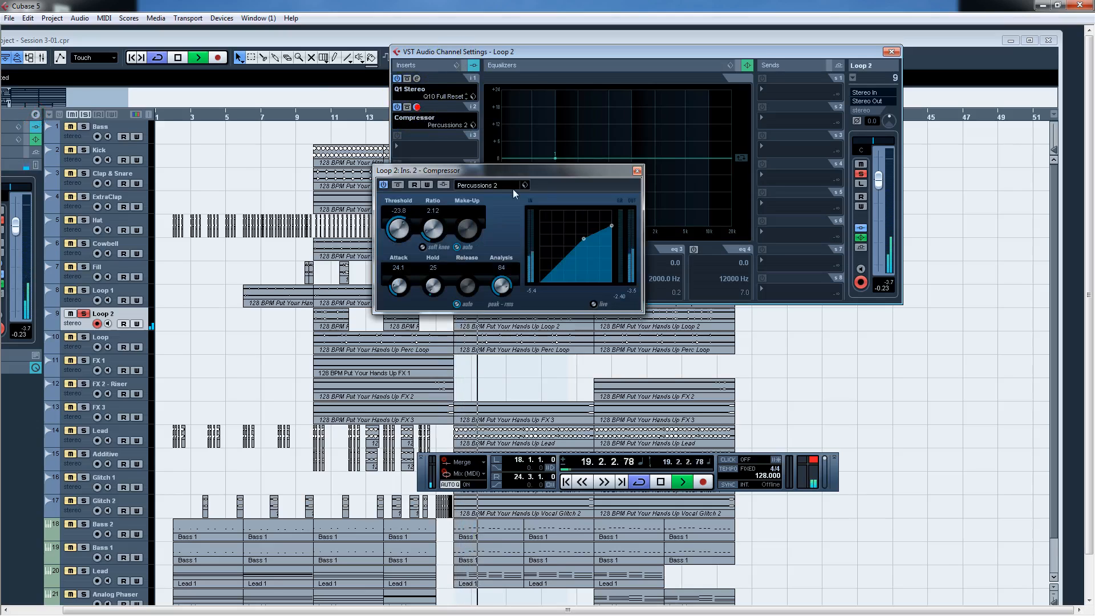
pyautogui.moveTo(518, 171); pyautogui.dragTo(659, 100)
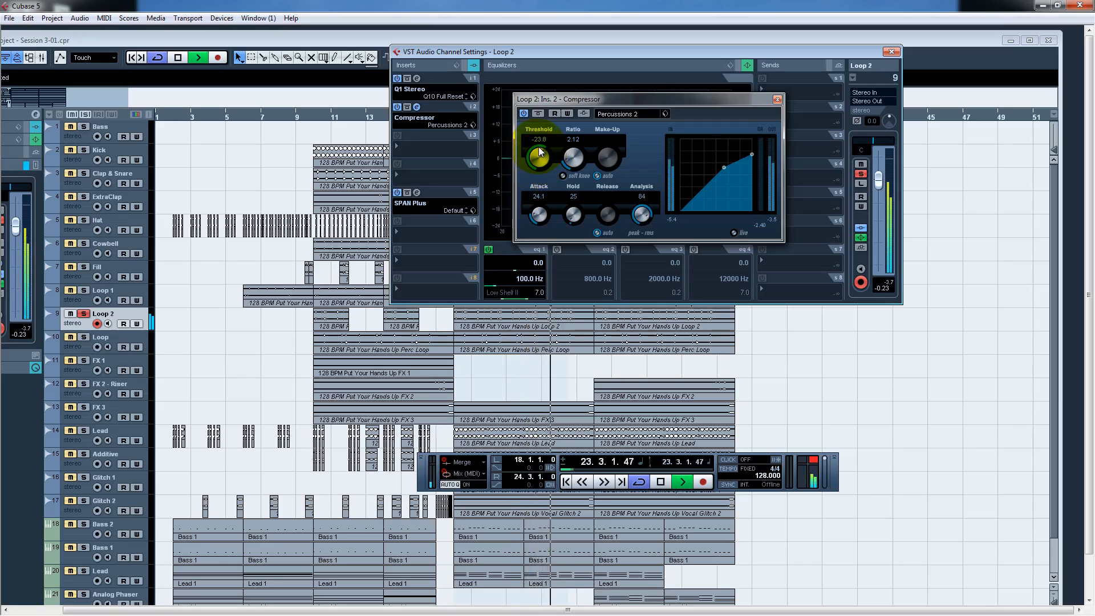
pyautogui.click(777, 102)
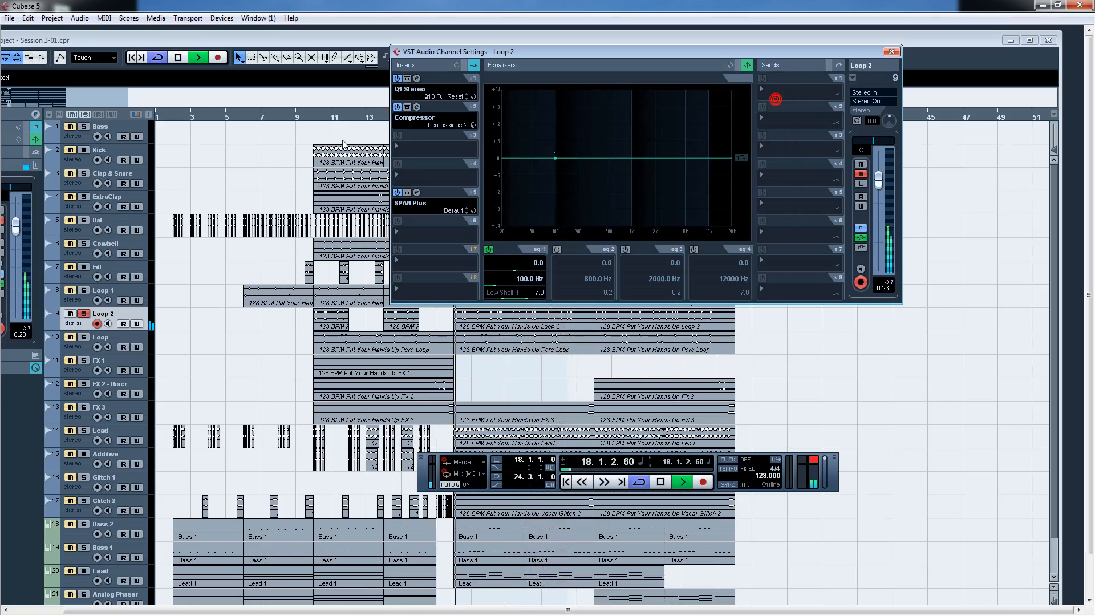
# Solo Loop 1 and Fill alongside Loop 2, then take Fill back out of solo to hear the two loops together.
pyautogui.click(85, 291)
pyautogui.click(84, 268)
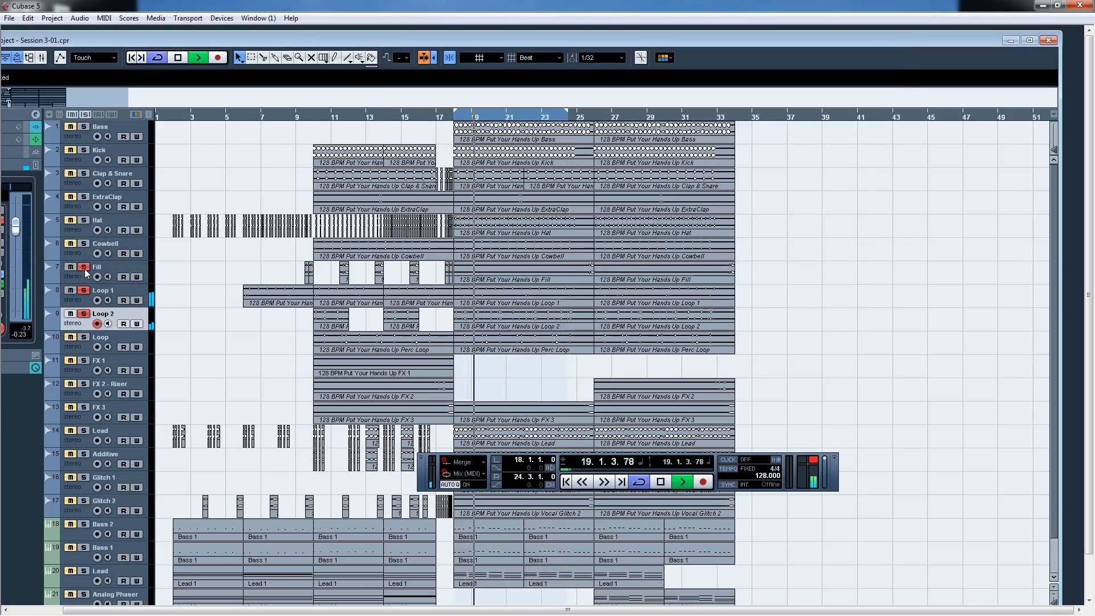
pyautogui.click(84, 268)
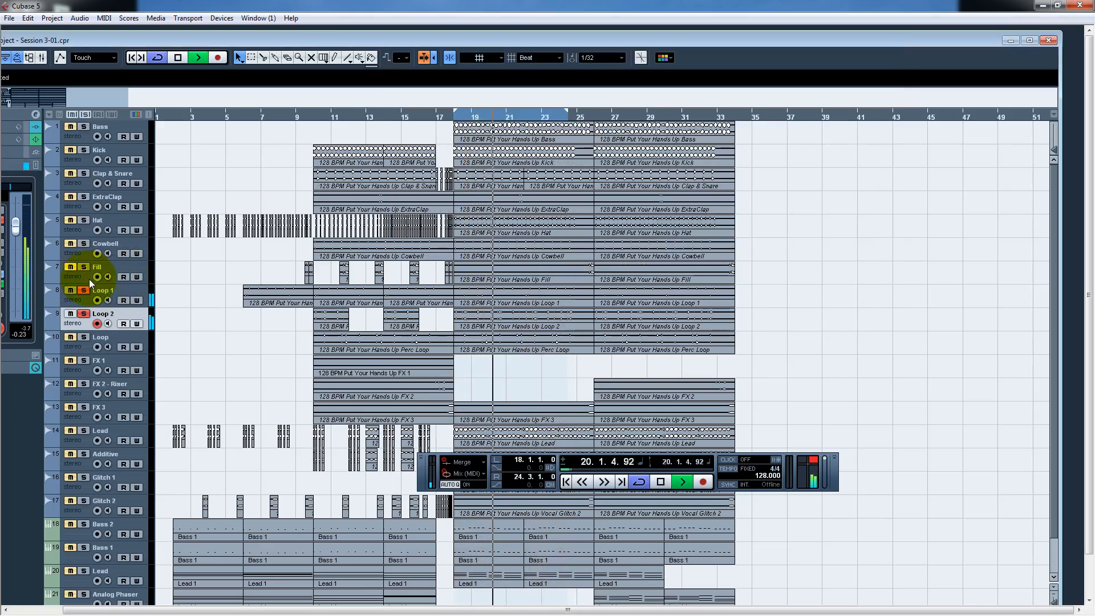
# Solo the Loop track in place of Loop 1 and Loop 2 and switch the channel settings window to Loop.
pyautogui.click(87, 336)
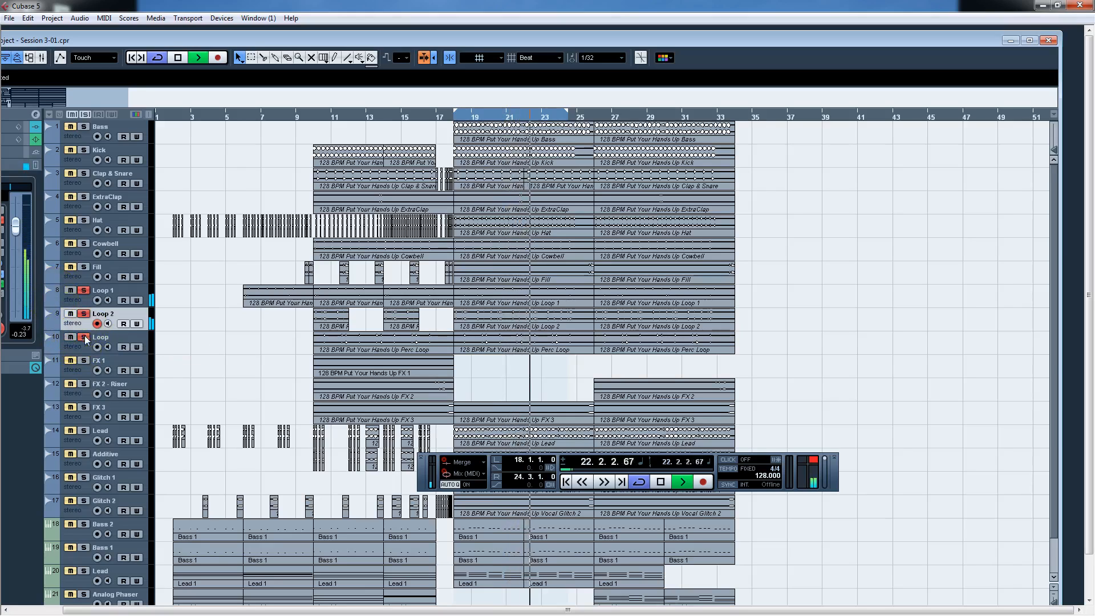
pyautogui.click(84, 314)
pyautogui.click(84, 291)
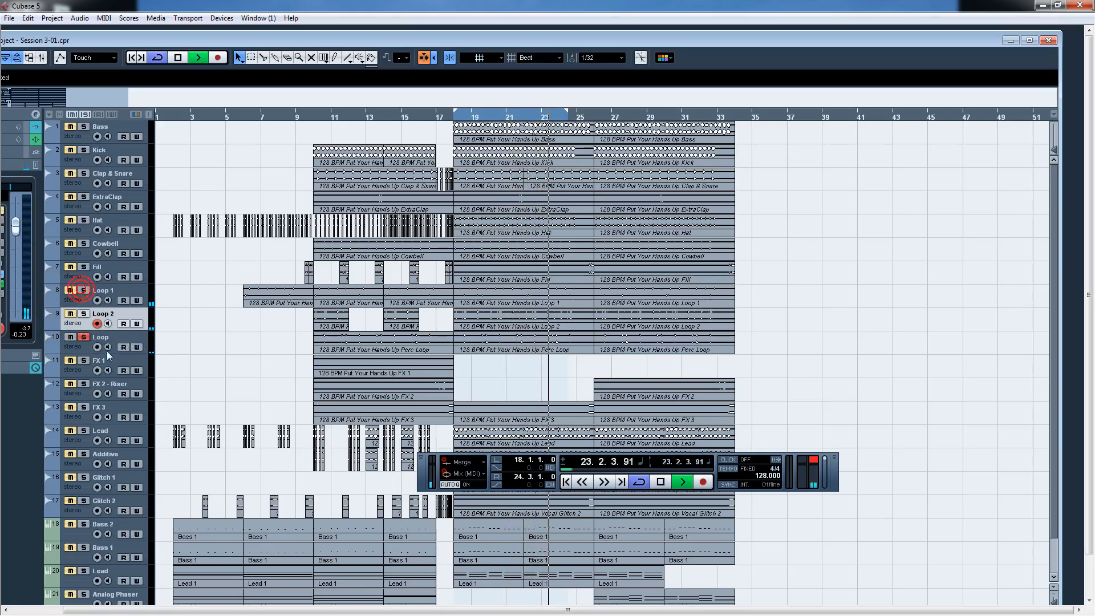
pyautogui.click(32, 116)
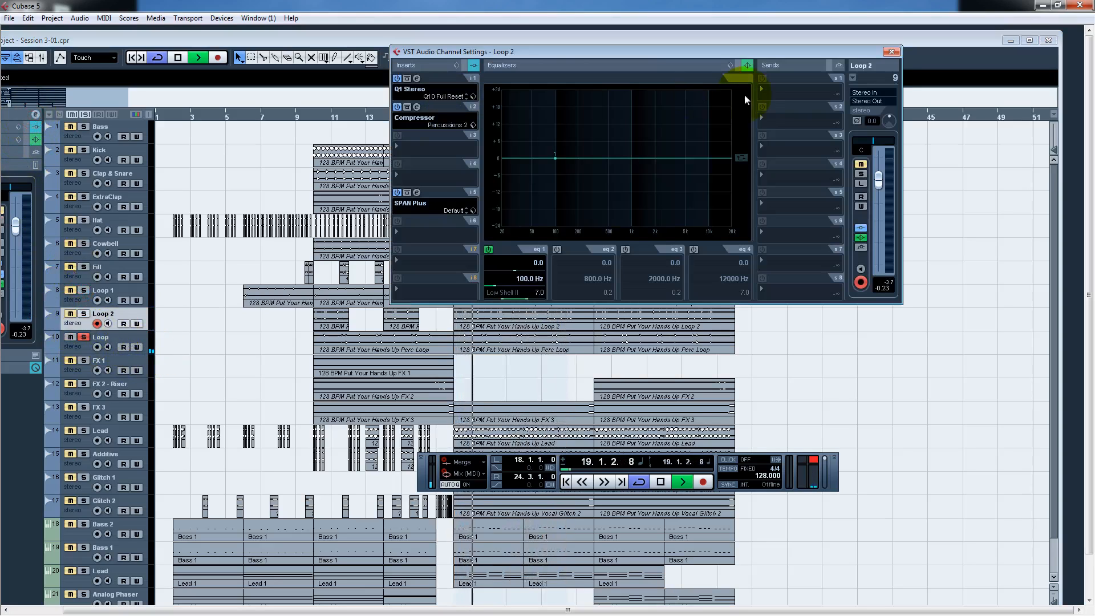
pyautogui.click(853, 78)
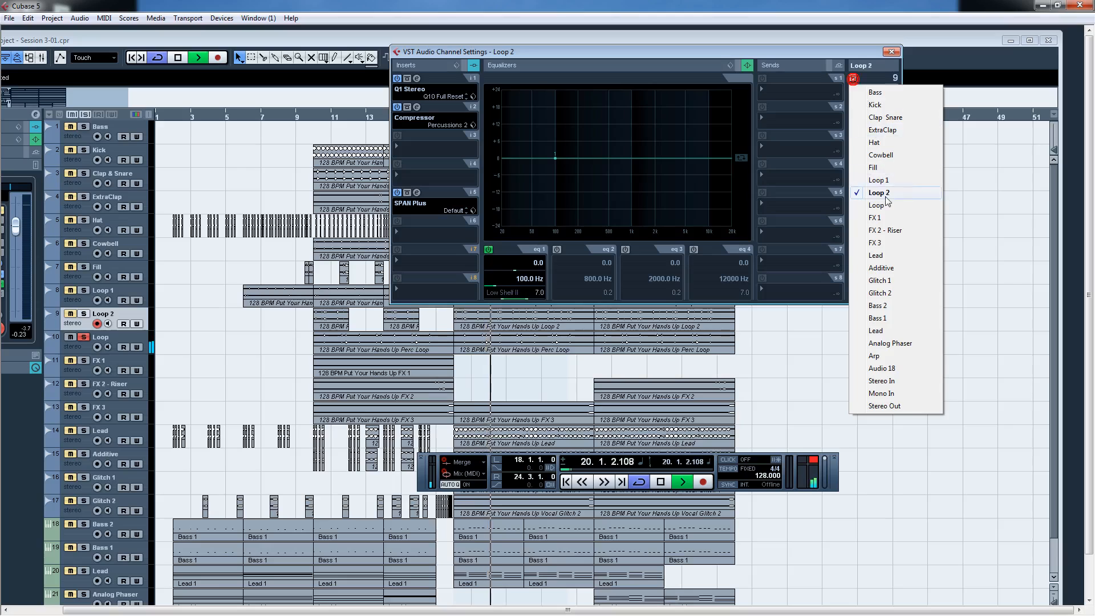
pyautogui.click(881, 206)
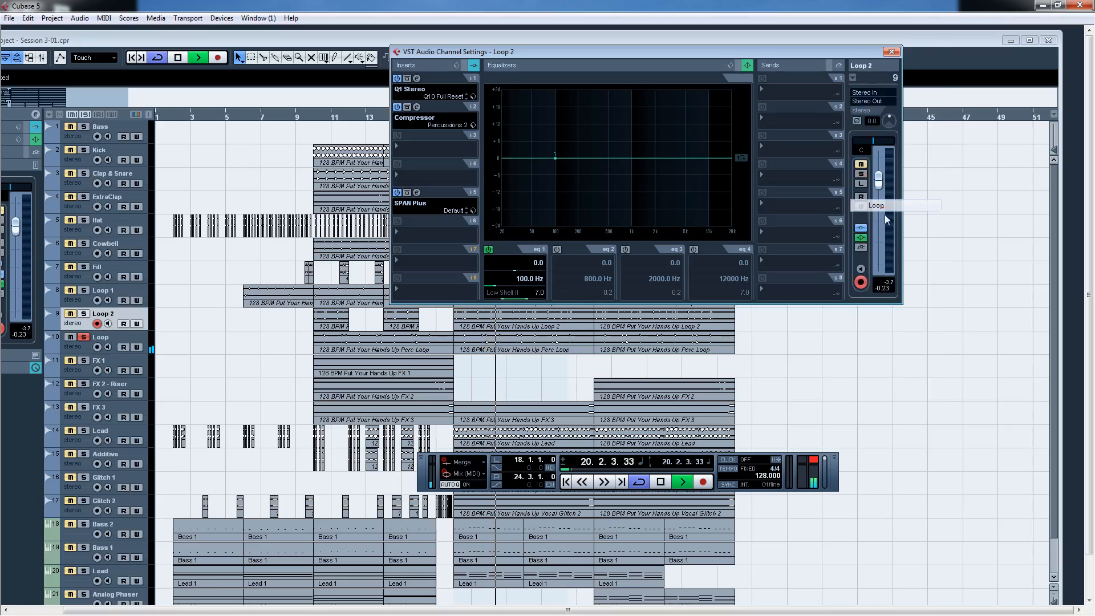
# Open Loop's FabFilter Pro-C insert and examine its threshold, attack and release settings, moving the plug-in window higher.
pyautogui.click(417, 107)
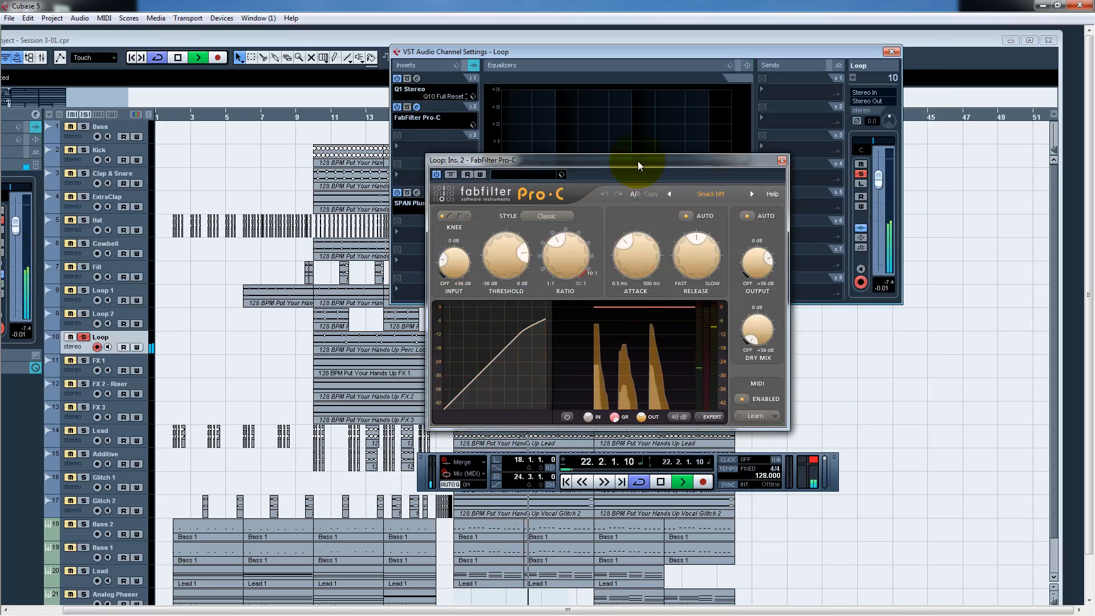
pyautogui.moveTo(638, 161); pyautogui.dragTo(583, 61)
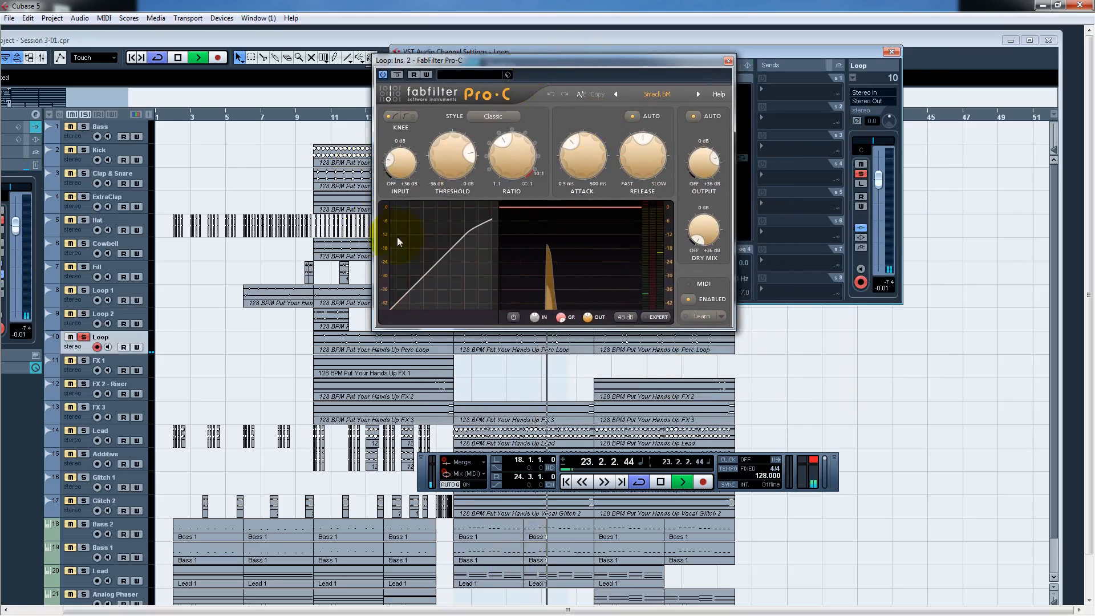
pyautogui.moveTo(450, 161)
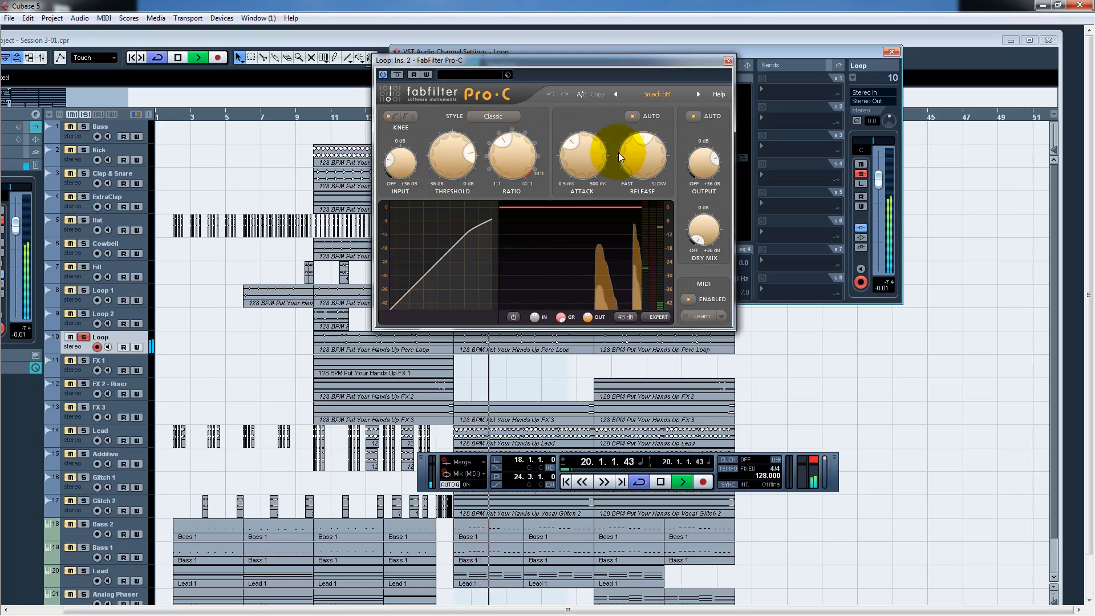
pyautogui.moveTo(587, 164)
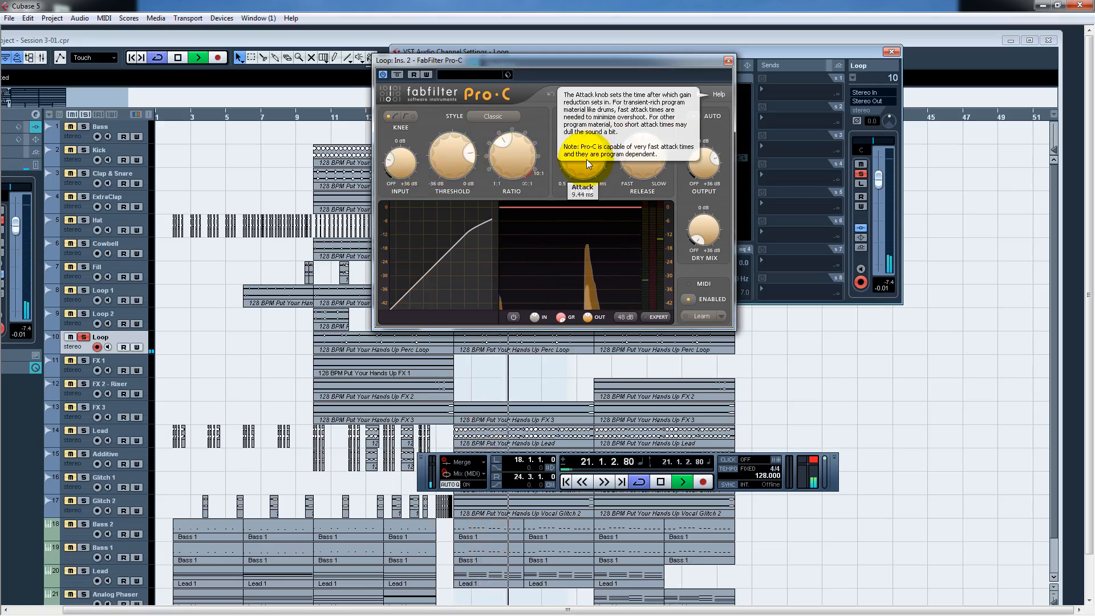
pyautogui.moveTo(634, 167)
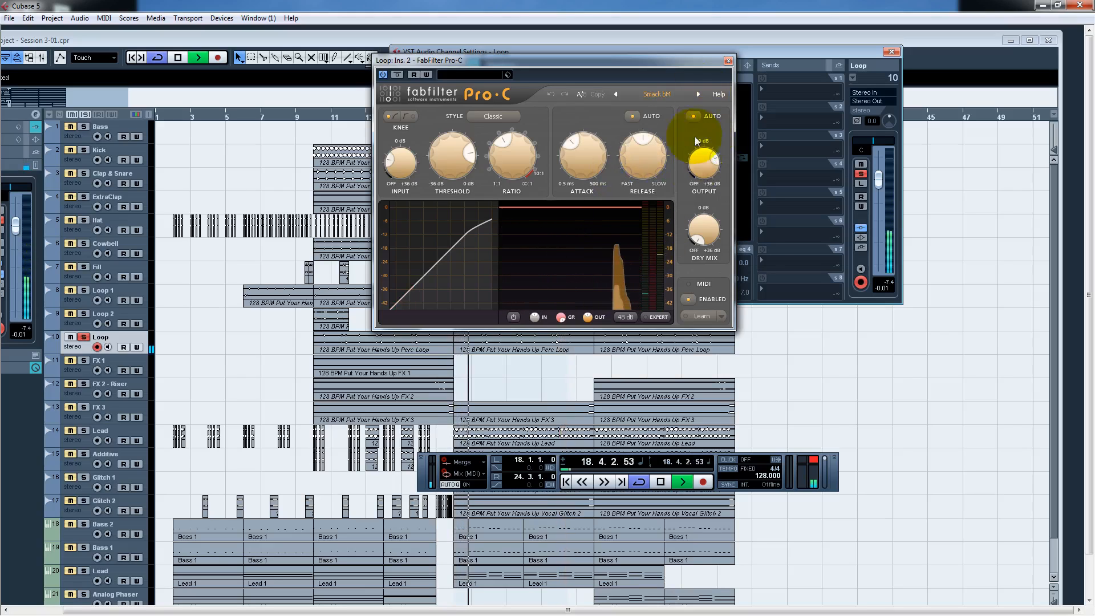
# Compare Loop with and without FabFilter Pro-C by toggling its bypass, then close the plug-in.
pyautogui.click(397, 75)
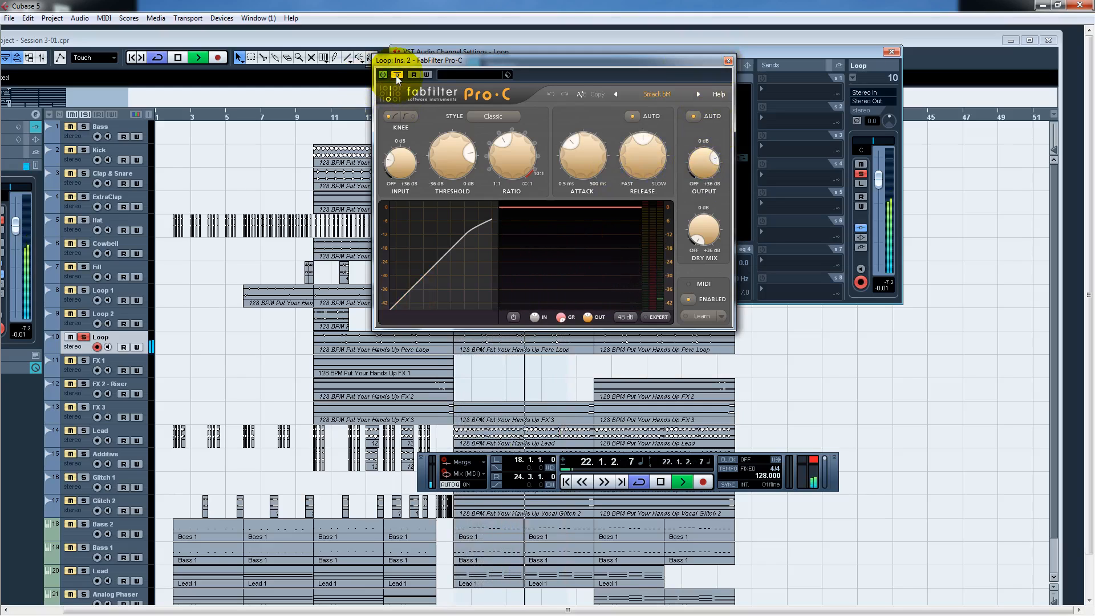
pyautogui.click(397, 75)
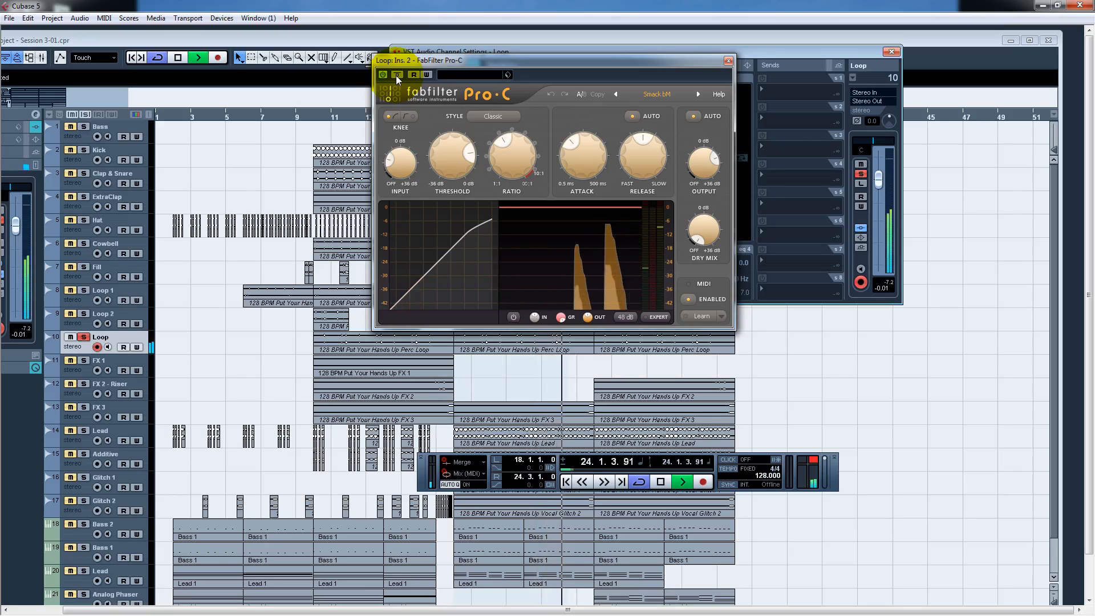
pyautogui.click(728, 60)
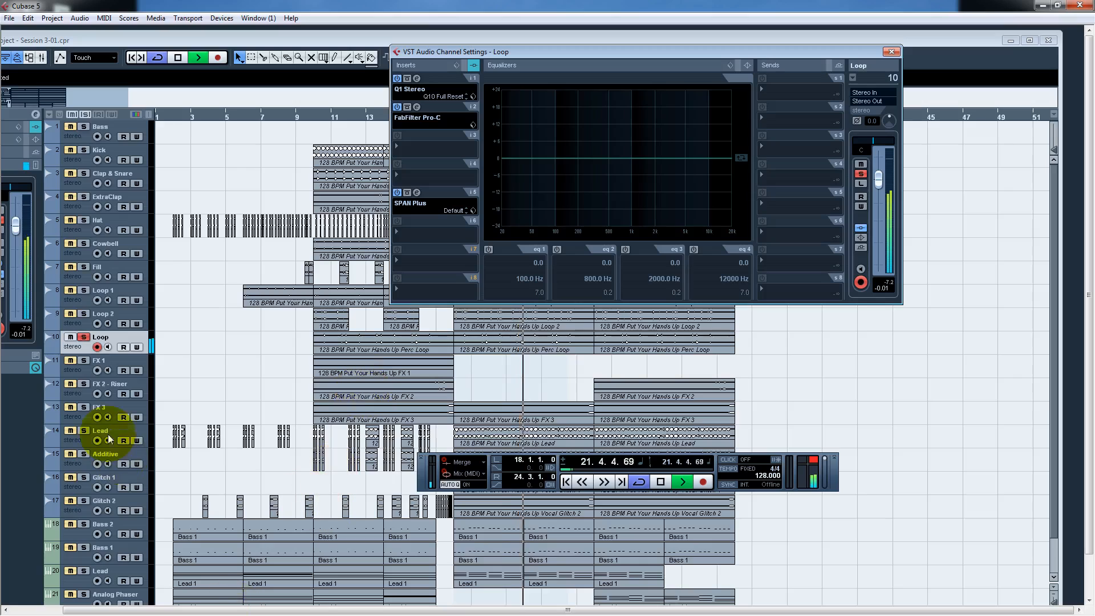
# Review the inserts of FX 1, FX 2 - Riser and FX 3 in turn in the channel settings window.
pyautogui.click(98, 361)
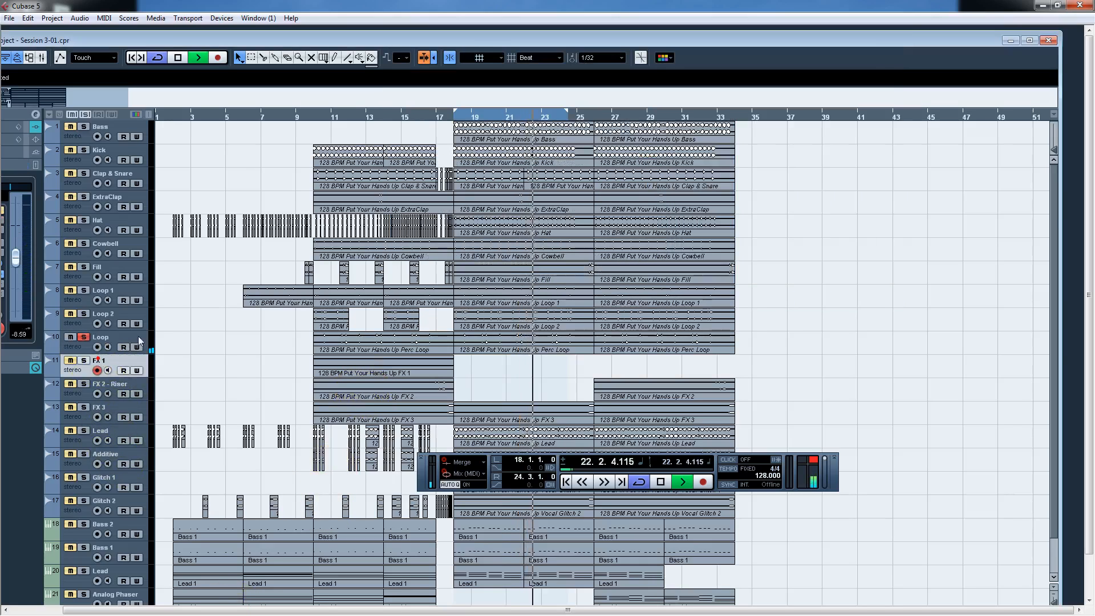
pyautogui.click(32, 114)
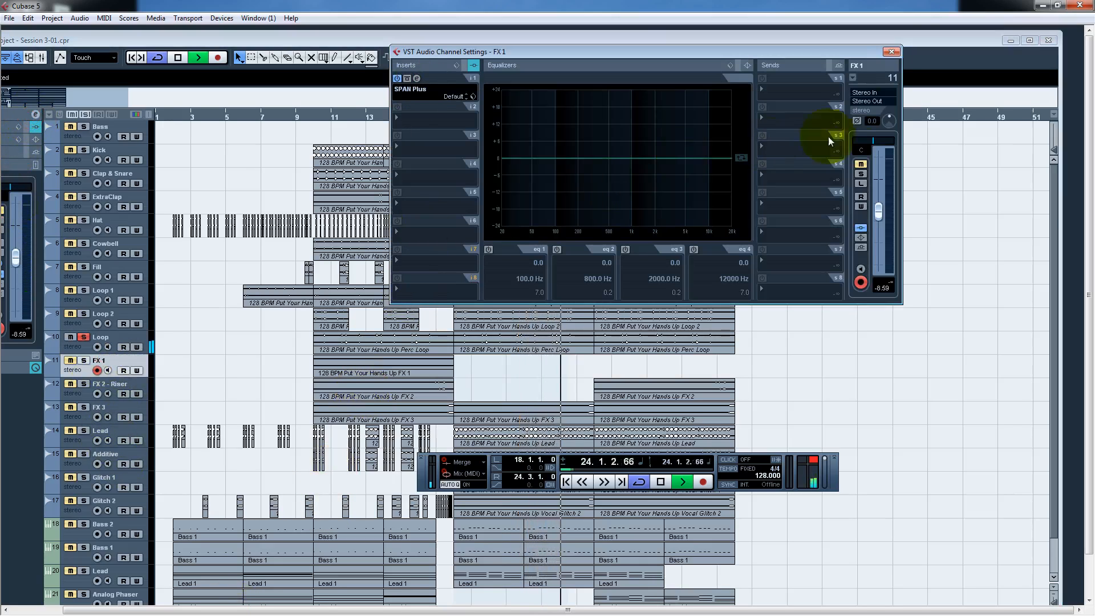
pyautogui.click(854, 77)
pyautogui.click(878, 230)
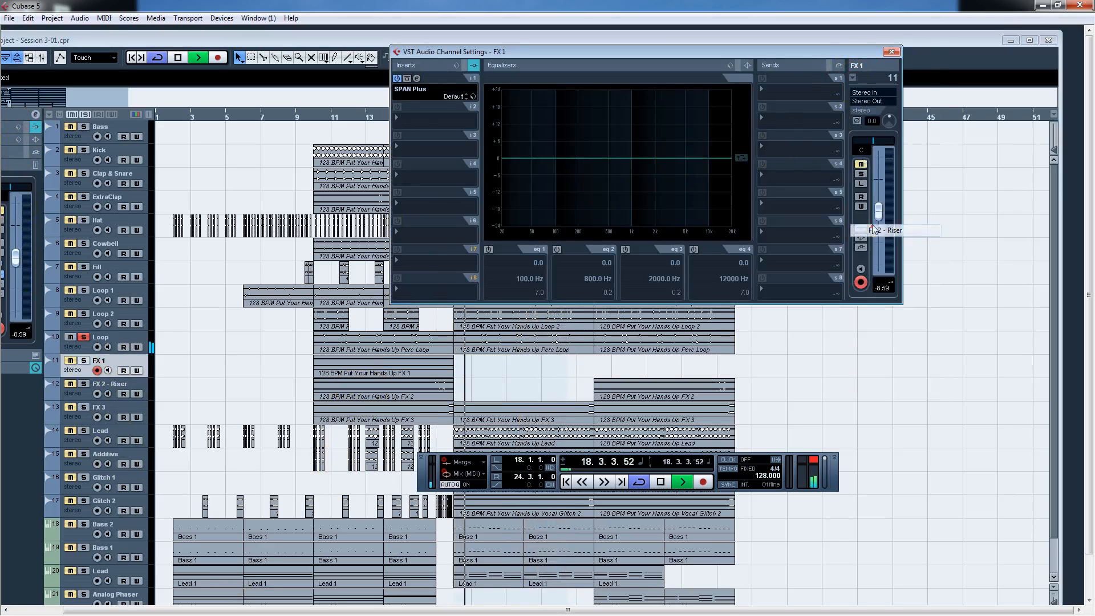
pyautogui.click(852, 77)
pyautogui.click(874, 242)
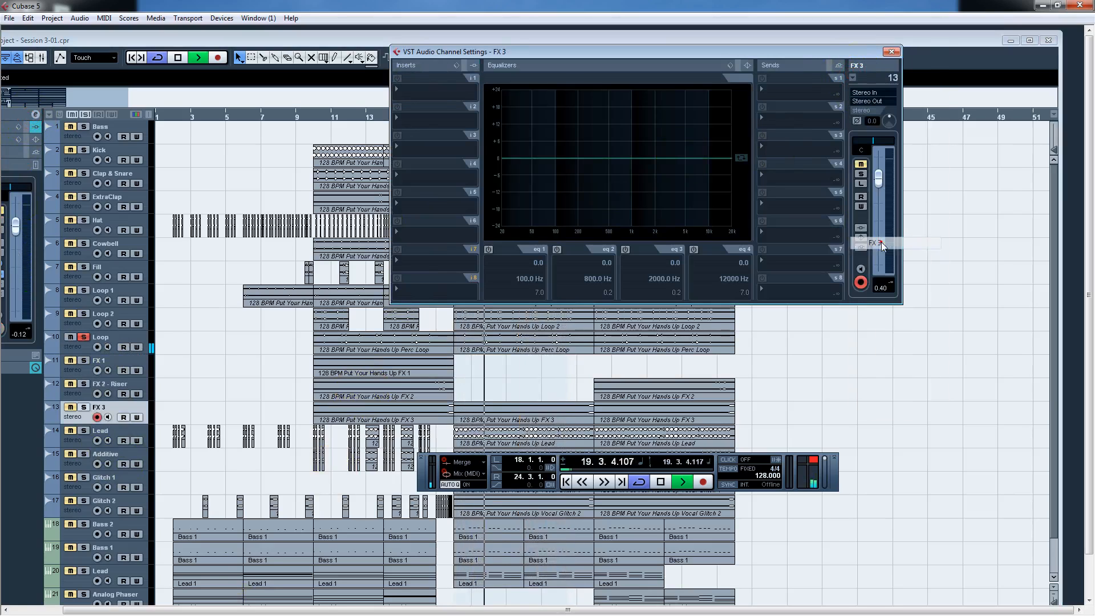
# Switch the channel settings to the Lead audio track, solo it in place of Loop and bring its settings window back up.
pyautogui.click(851, 77)
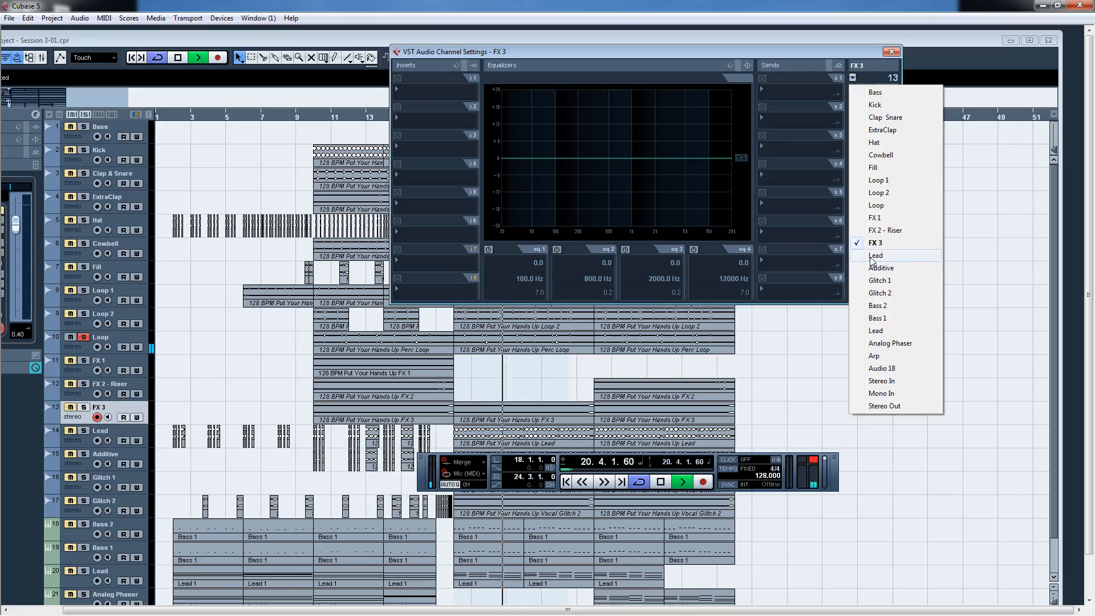
pyautogui.click(875, 331)
pyautogui.click(97, 440)
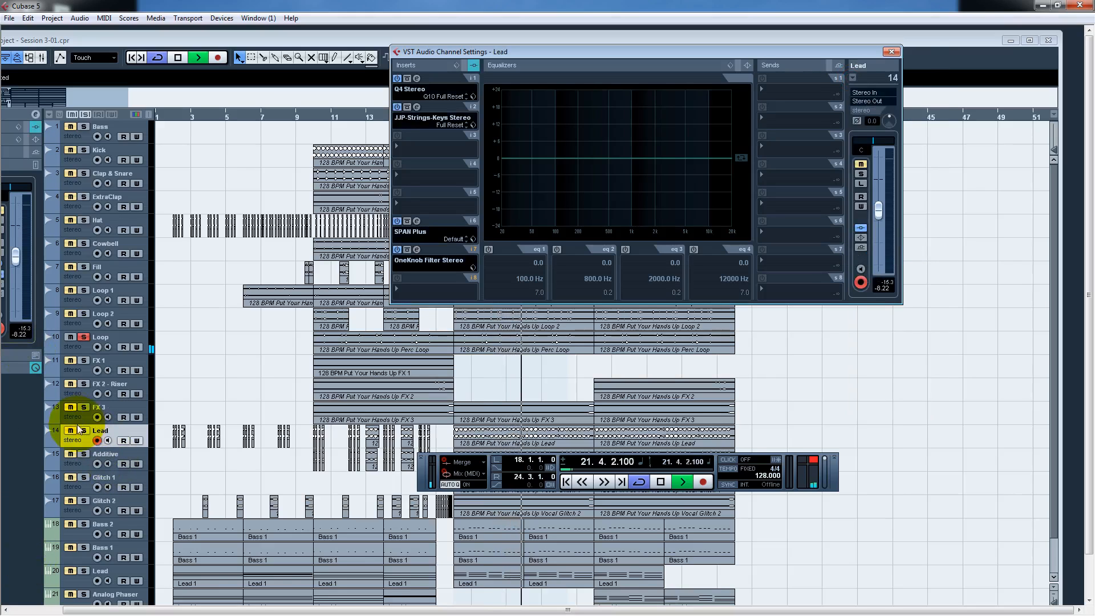
pyautogui.click(83, 432)
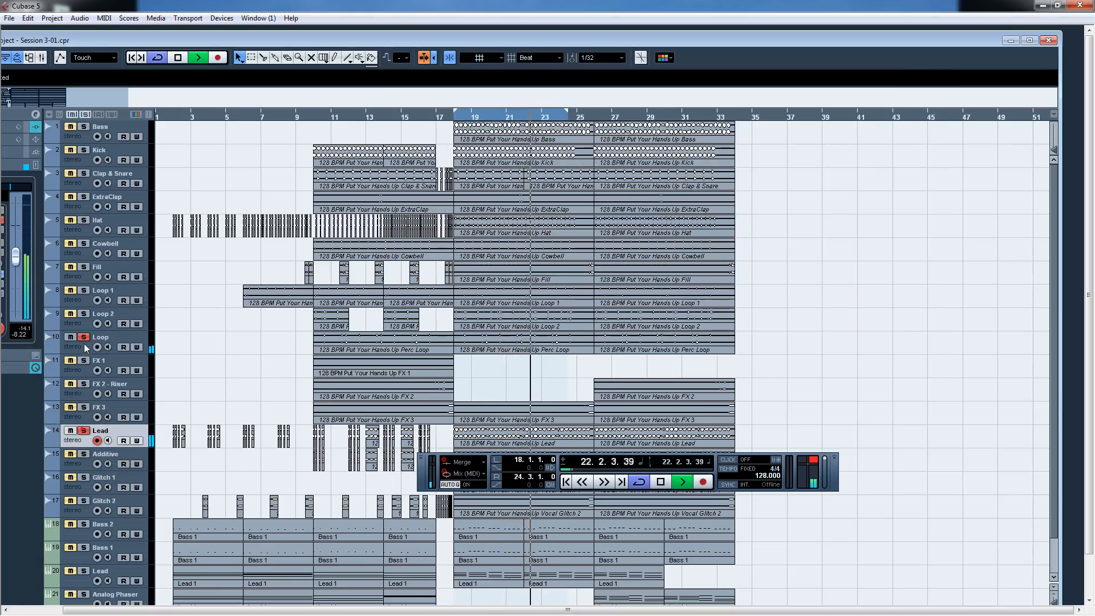
pyautogui.click(34, 115)
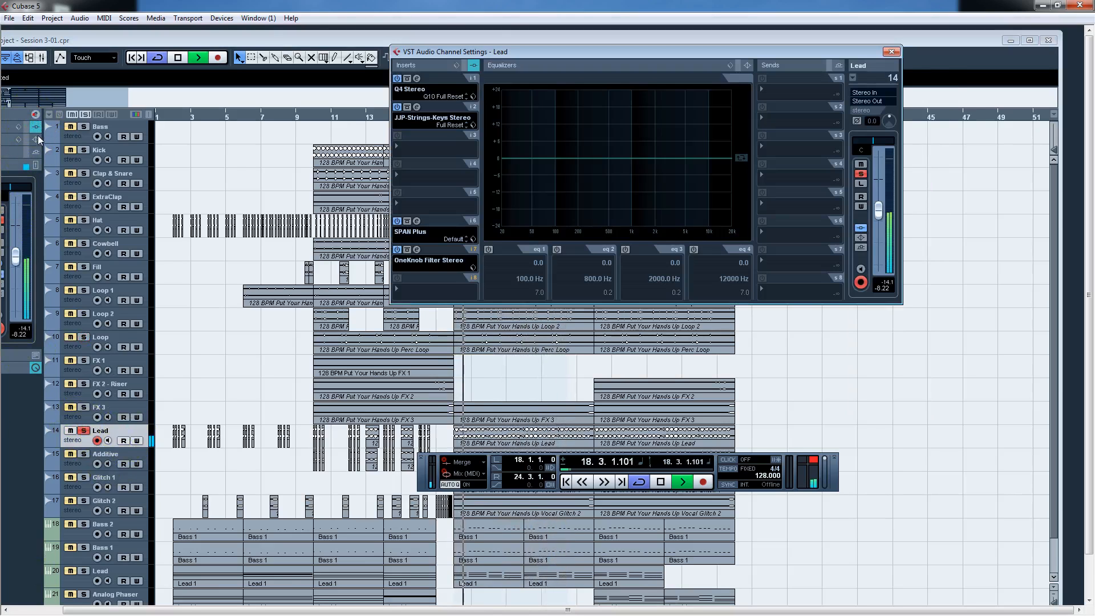
pyautogui.moveTo(570, 51); pyautogui.dragTo(492, 221)
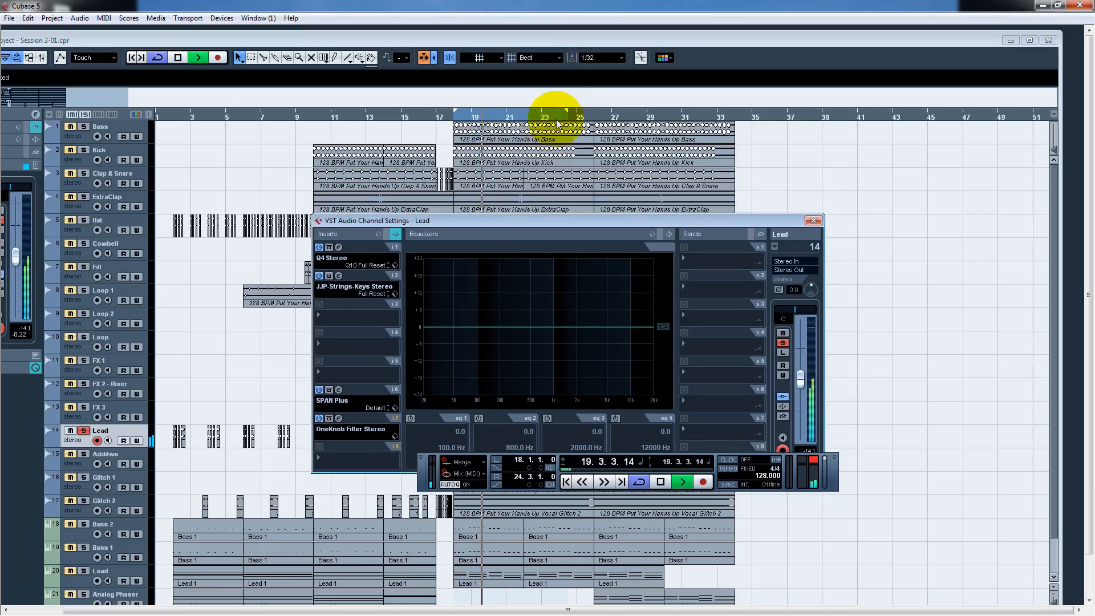
pyautogui.moveTo(568, 114); pyautogui.dragTo(595, 116)
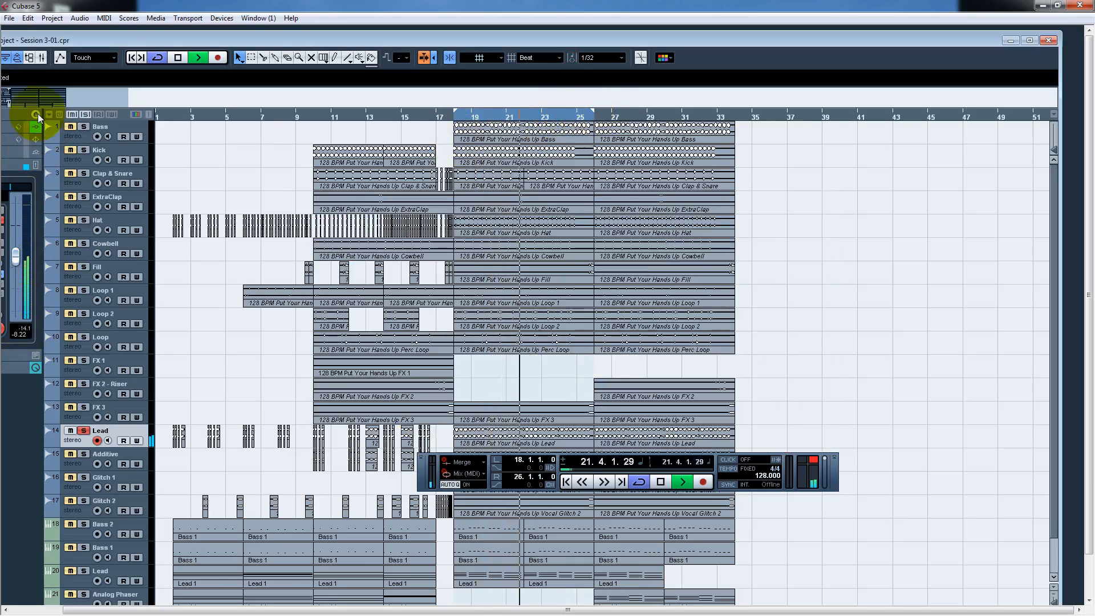
pyautogui.click(36, 114)
pyautogui.moveTo(483, 221); pyautogui.dragTo(483, 97)
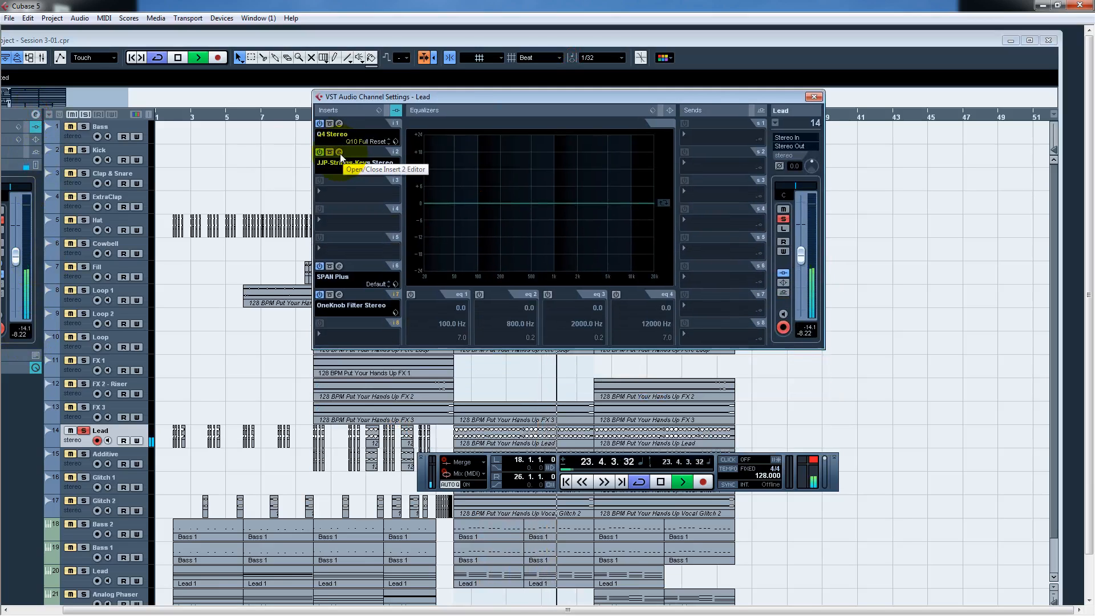
# Open Lead's JJP-Strings-Keys Stereo insert, examine its knobs and faders, and compare the sound with it bypassed and active.
pyautogui.click(339, 152)
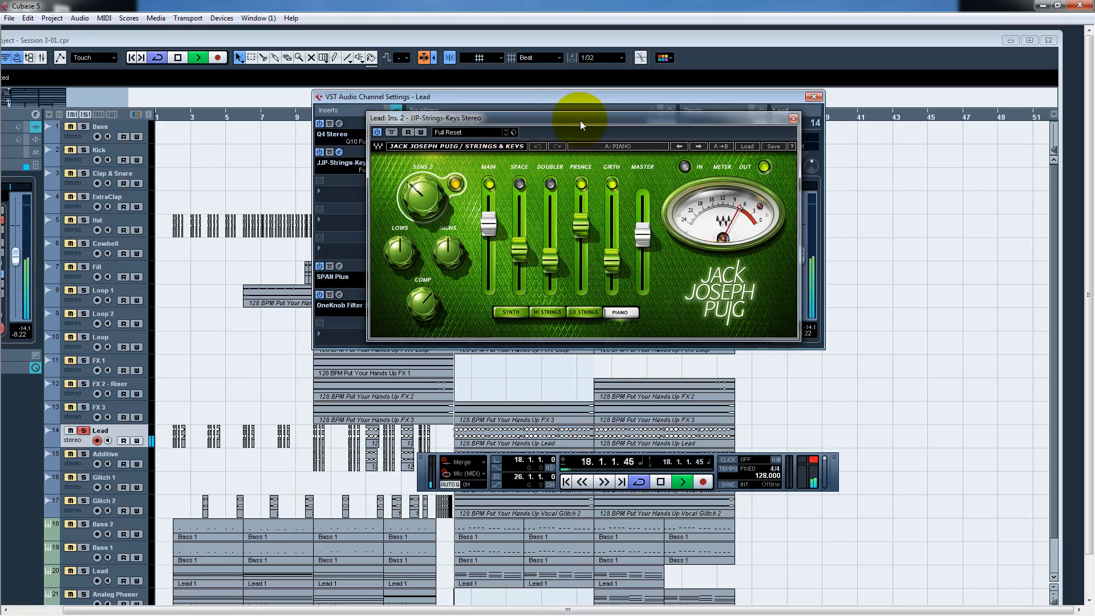
pyautogui.moveTo(580, 121); pyautogui.dragTo(558, 124)
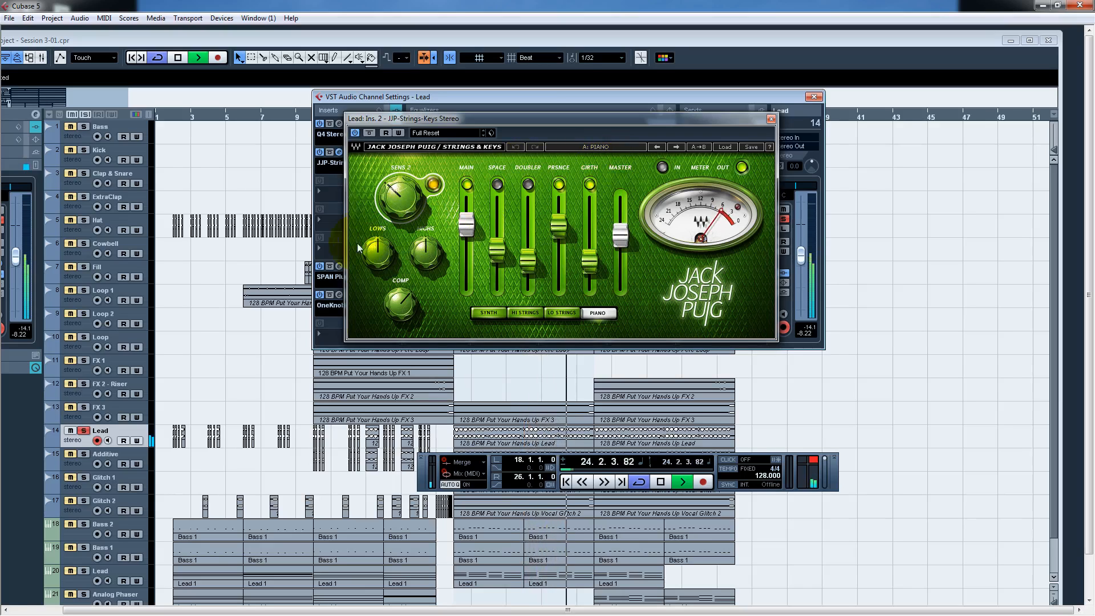
pyautogui.moveTo(402, 312)
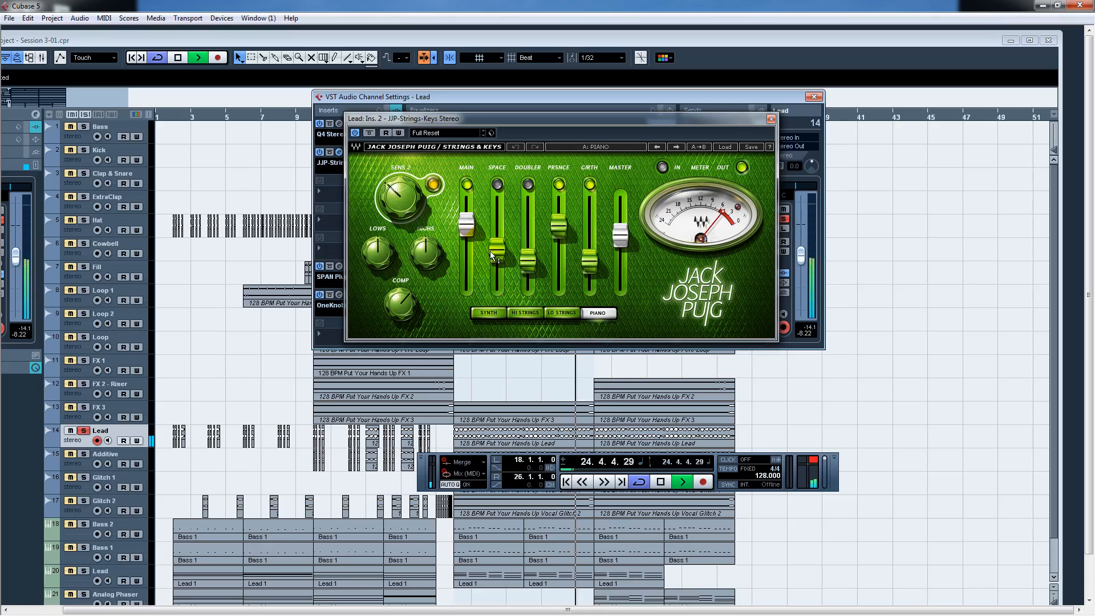
pyautogui.moveTo(490, 250)
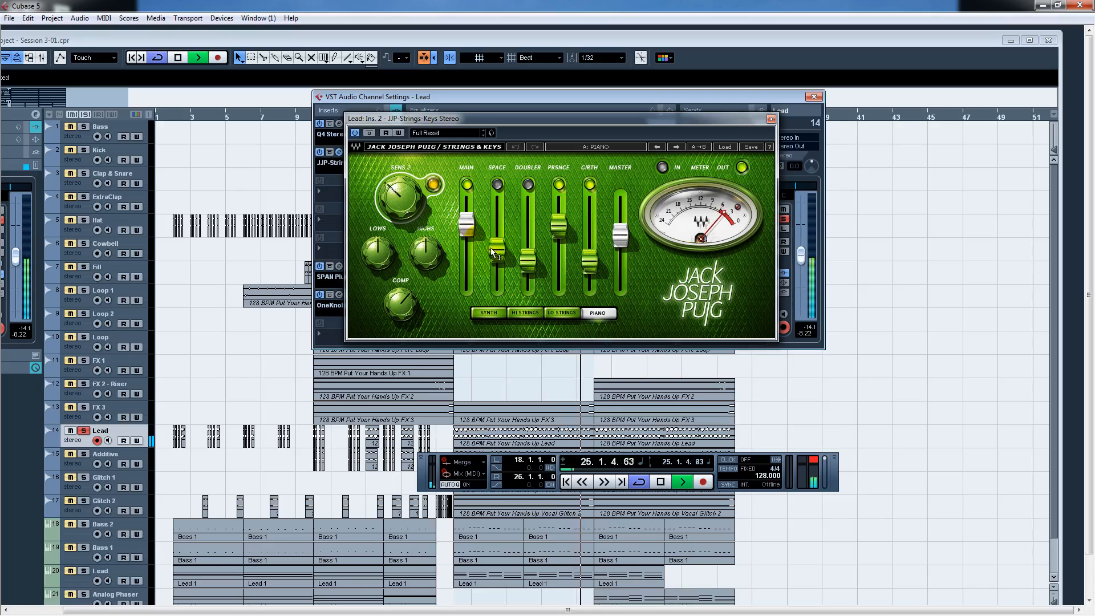
pyautogui.click(370, 133)
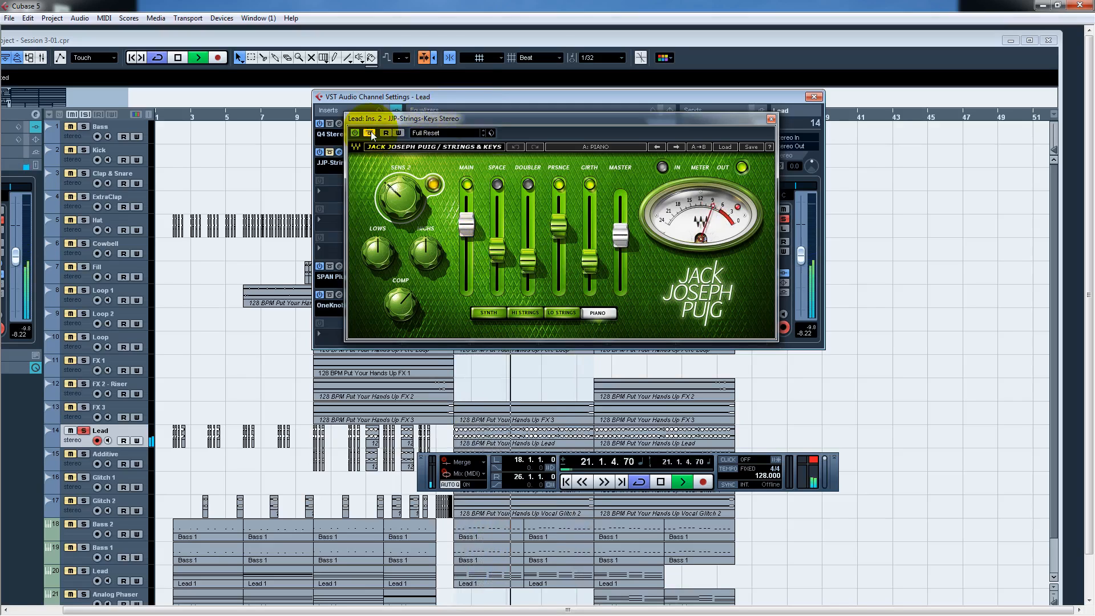
pyautogui.click(370, 131)
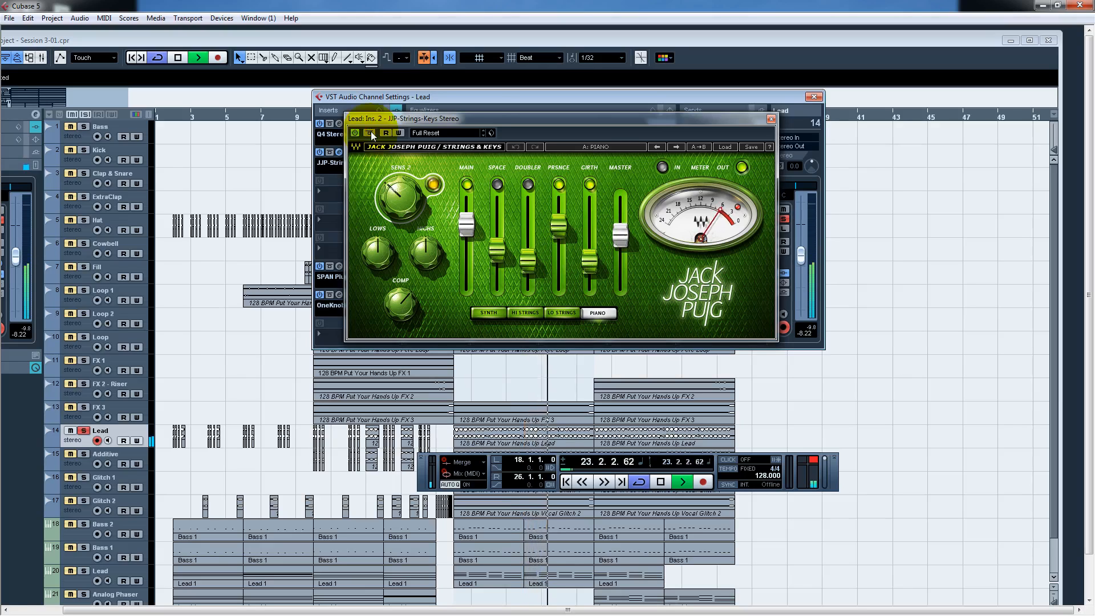
# Close Lead's JJP plug-in, switch the channel settings to Additive, solo it in place of Lead, and bring its settings window back up.
pyautogui.click(771, 119)
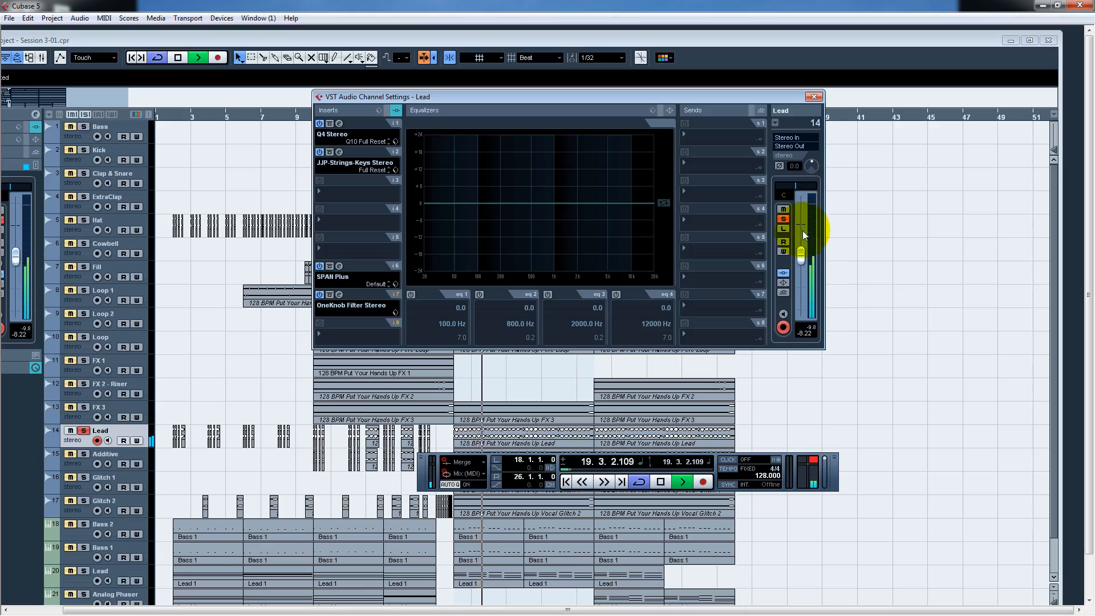
pyautogui.moveTo(778, 96); pyautogui.dragTo(799, 94)
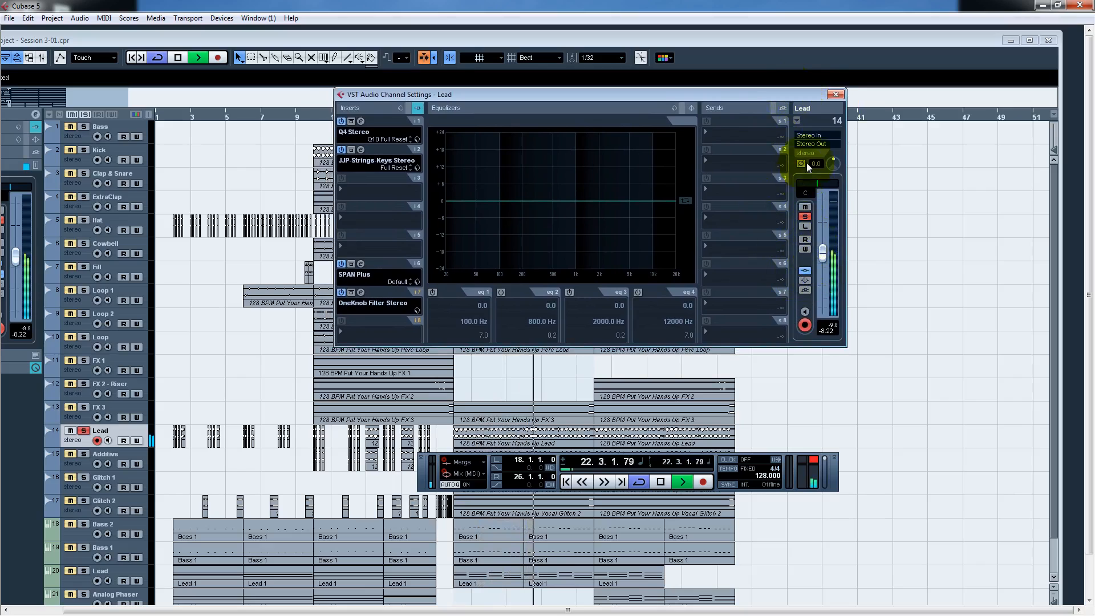
pyautogui.click(797, 119)
pyautogui.click(823, 296)
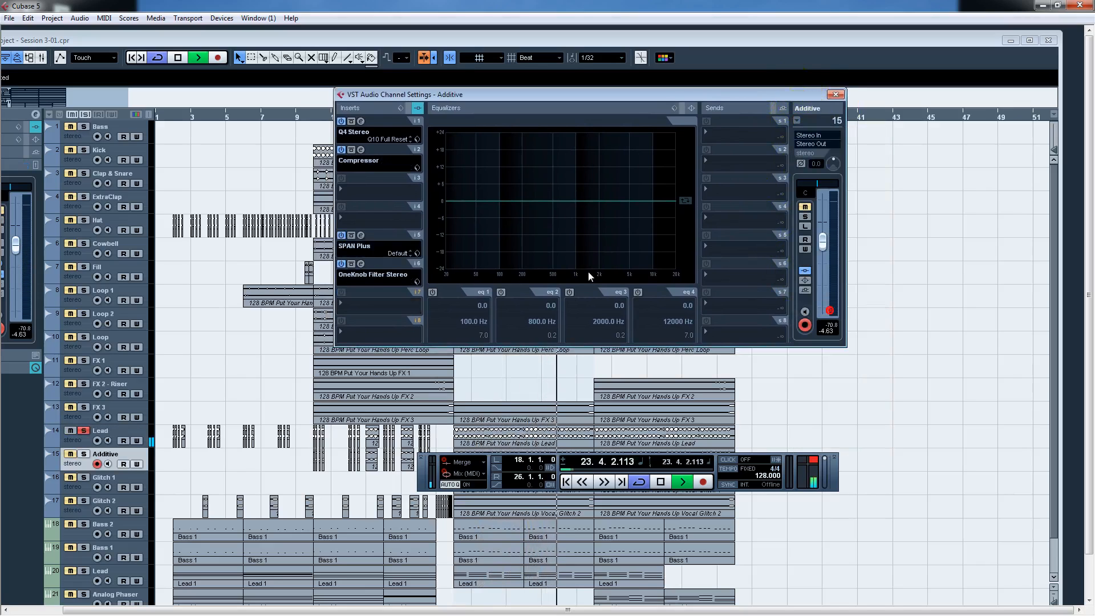
pyautogui.click(84, 454)
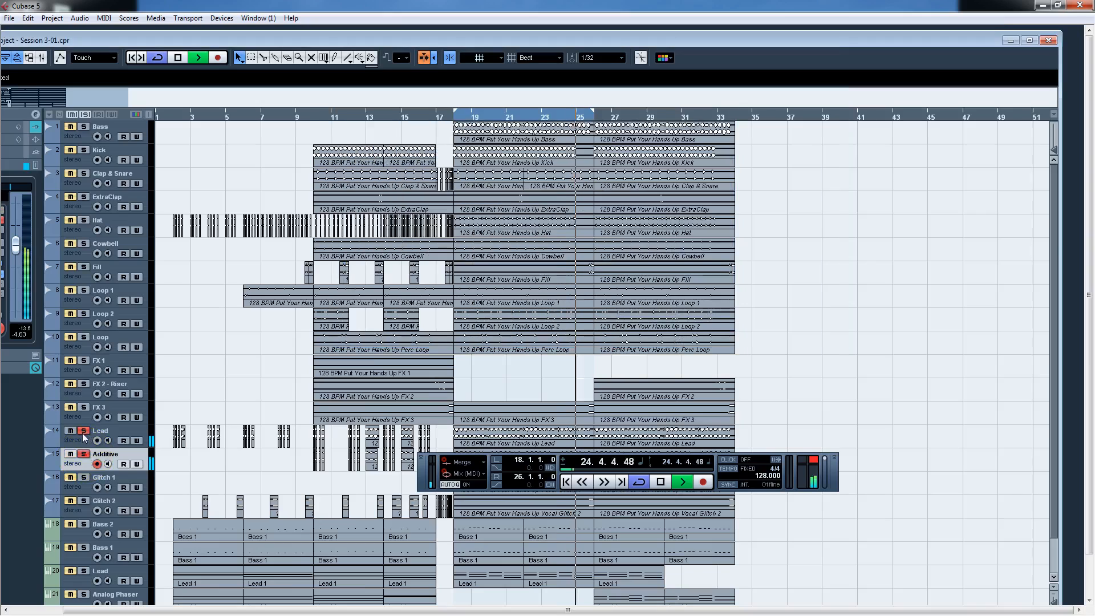
pyautogui.click(34, 116)
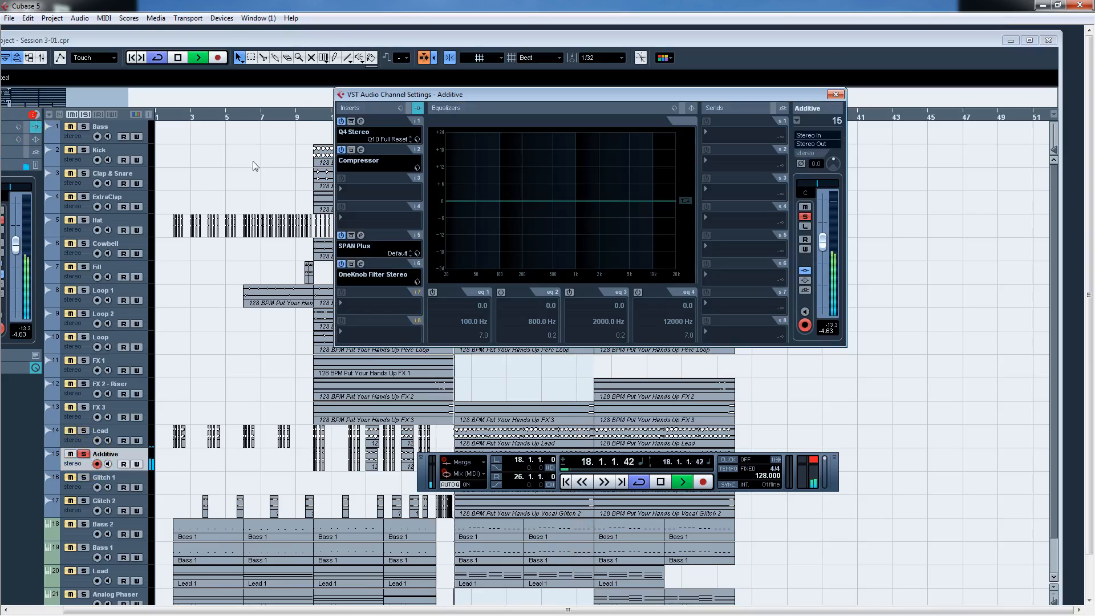
# Open Additive's Compressor insert, examine its threshold, ratio, attack and release settings during playback, and close it.
pyautogui.moveTo(419, 94); pyautogui.dragTo(538, 97)
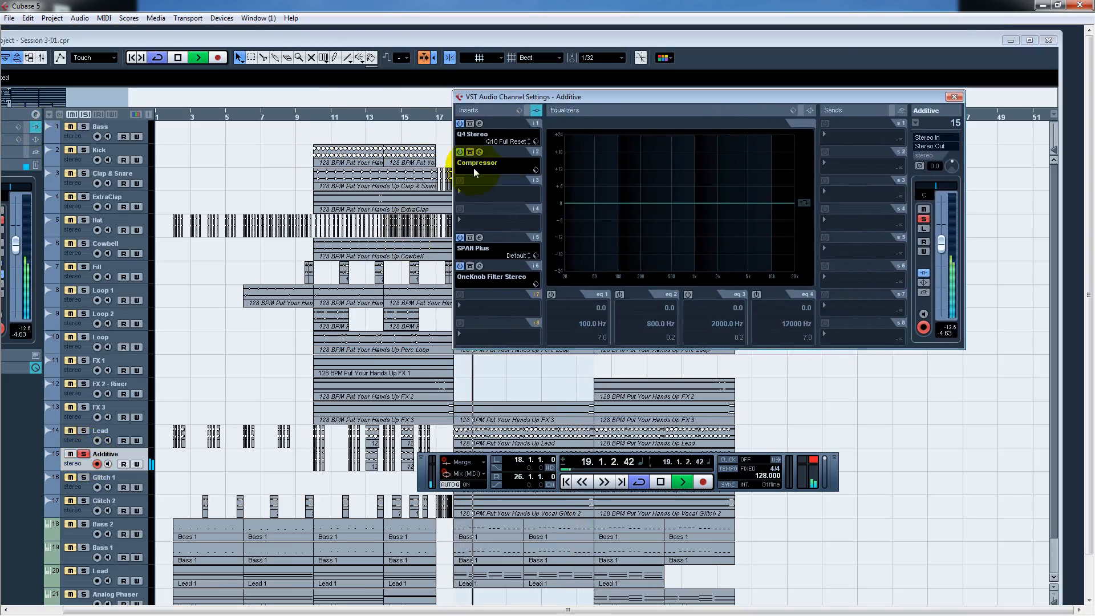
pyautogui.click(479, 150)
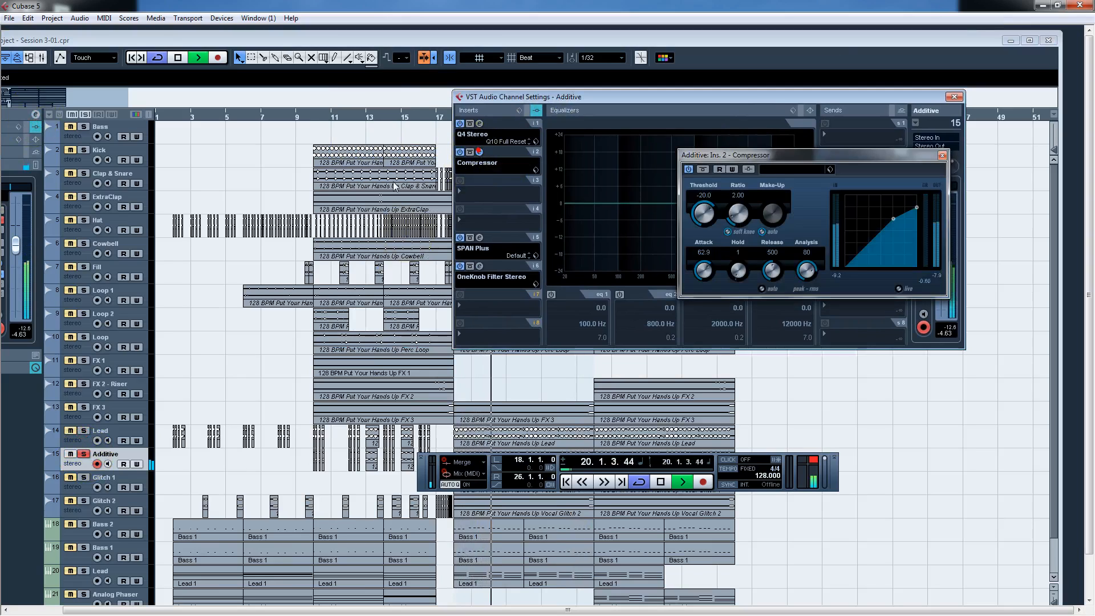
pyautogui.moveTo(804, 156); pyautogui.dragTo(692, 118)
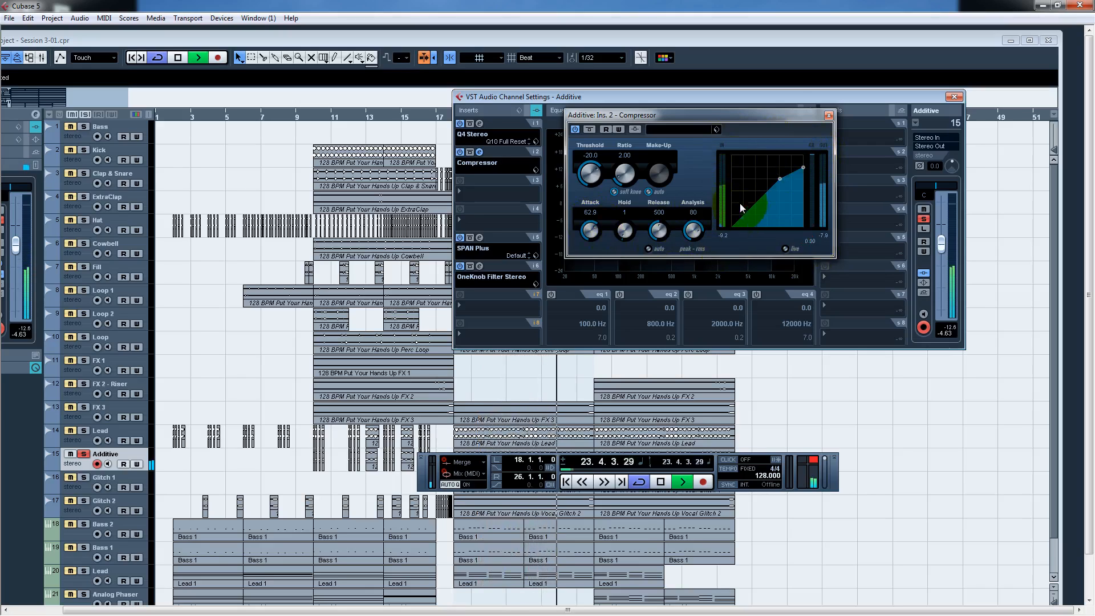
pyautogui.moveTo(767, 117)
pyautogui.mouseDown()
pyautogui.moveTo(790, 110)
pyautogui.moveTo(765, 112)
pyautogui.mouseUp()
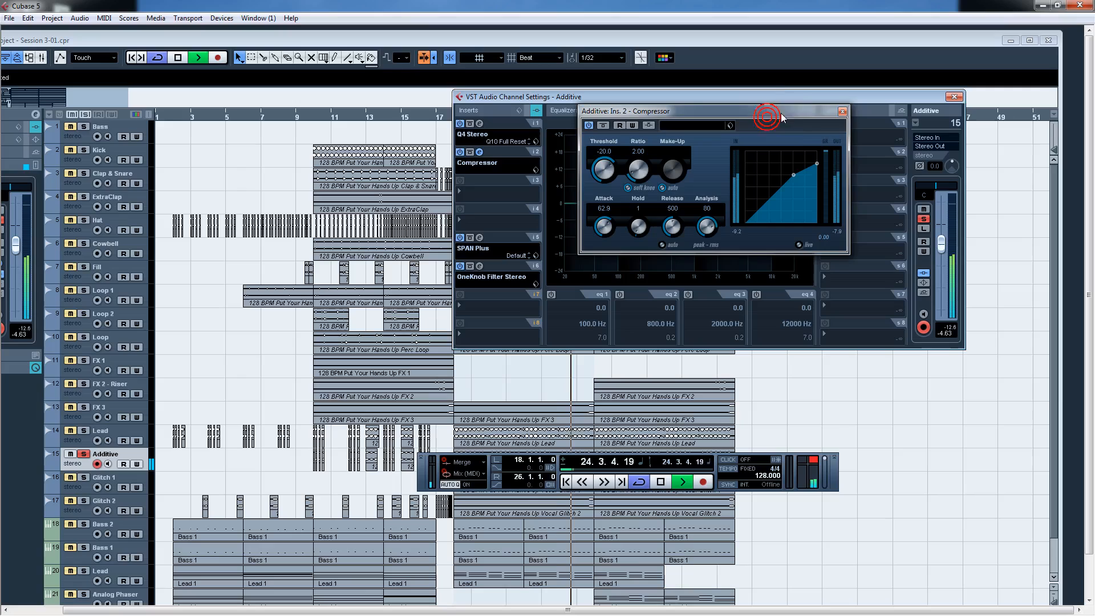
pyautogui.click(831, 114)
pyautogui.click(914, 102)
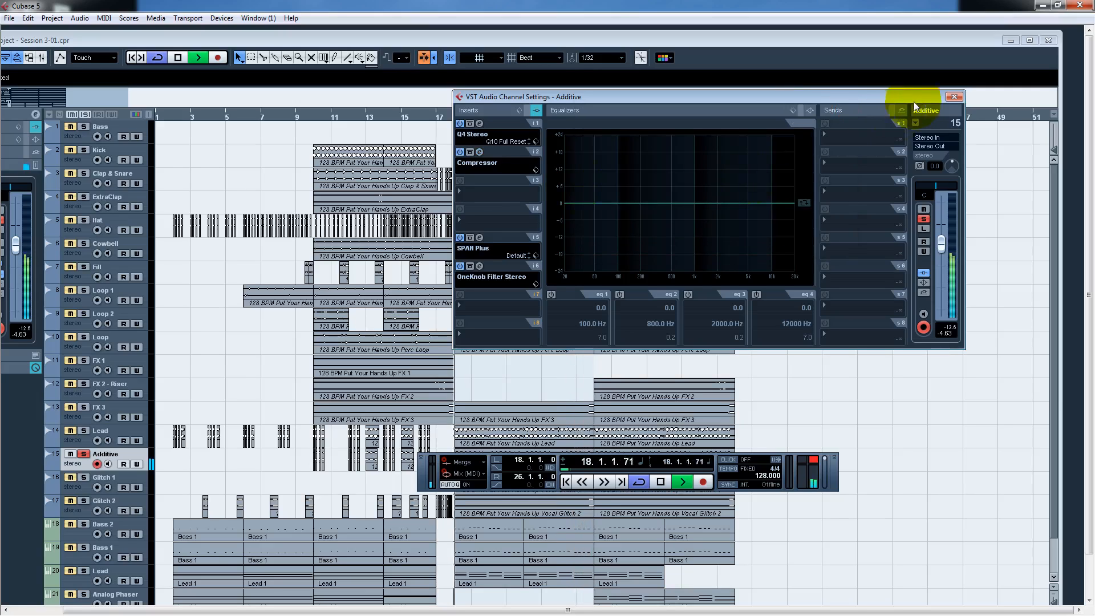
# Switch the channel settings to the Glitch 1 track and solo it in place of Additive.
pyautogui.click(915, 123)
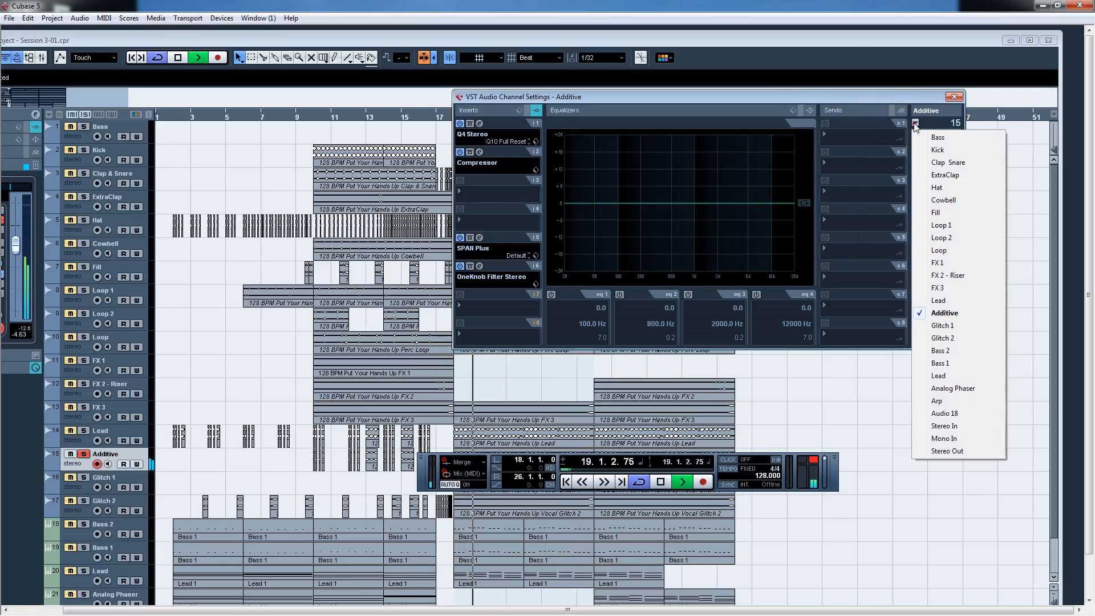
pyautogui.click(947, 326)
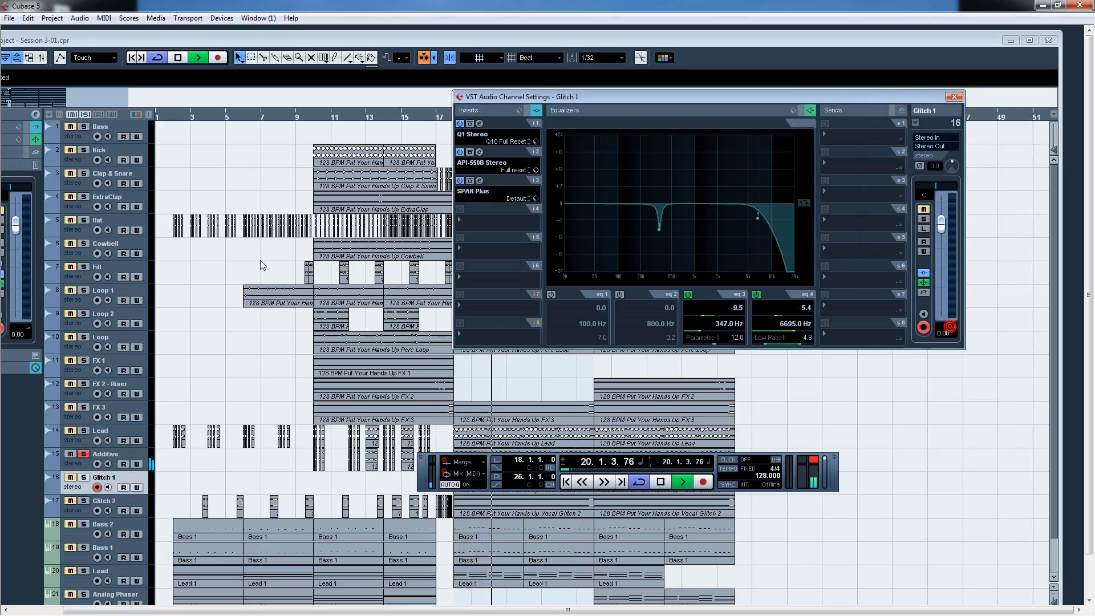
pyautogui.click(84, 477)
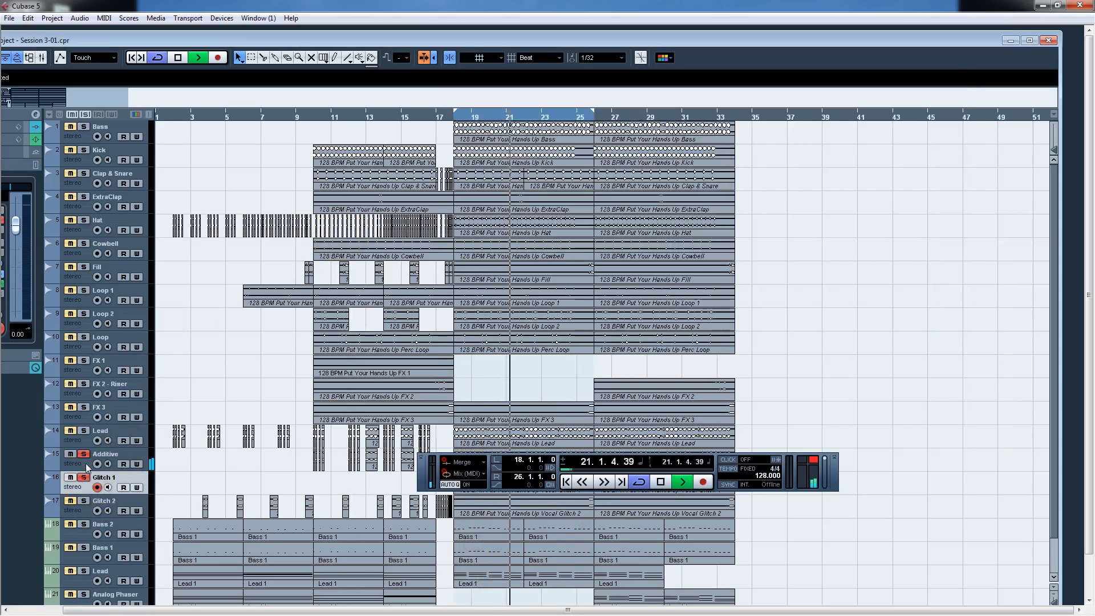
pyautogui.click(83, 455)
# Move the transport panel off the Glitch clips, set the cycle start to 21.4.1.0, and reopen Glitch 1's channel settings.
pyautogui.moveTo(615, 452)
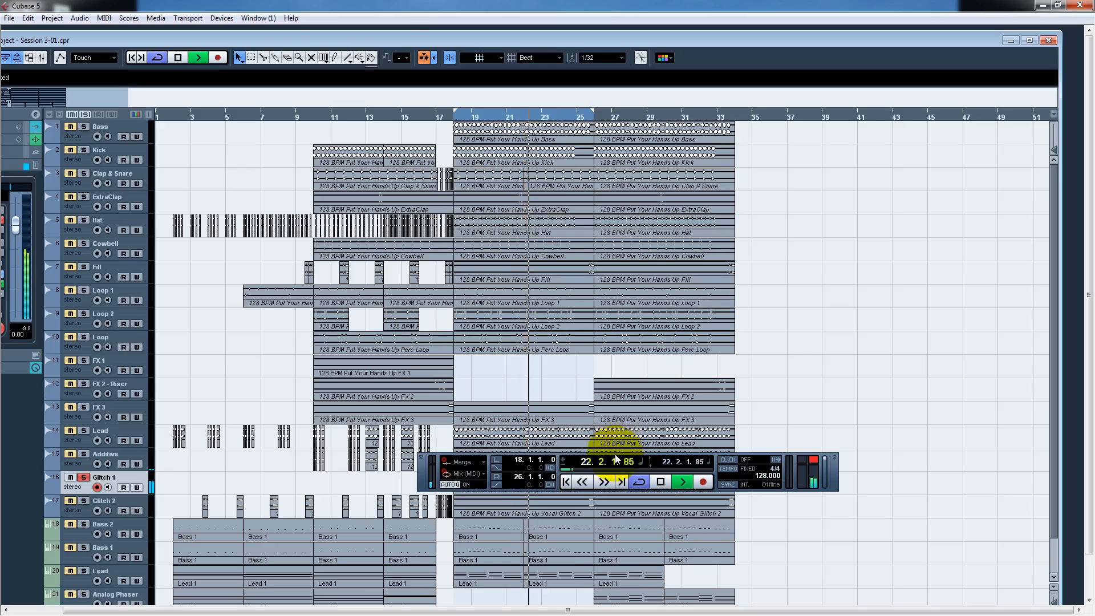
pyautogui.moveTo(616, 452); pyautogui.dragTo(795, 169)
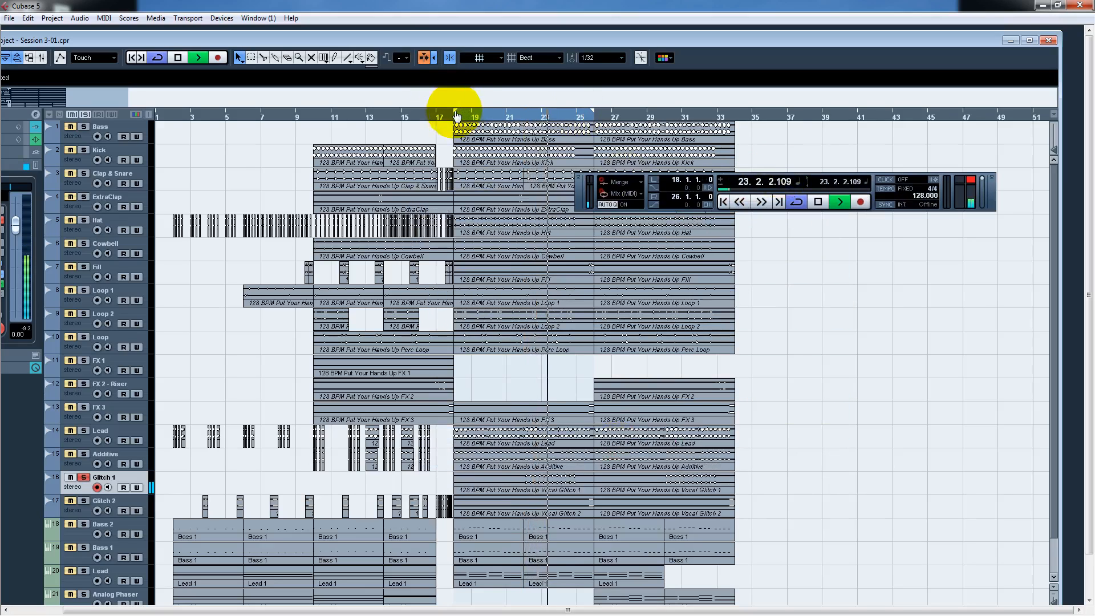
pyautogui.keyDown('ctrl'); pyautogui.click(513, 119); pyautogui.keyUp('ctrl')
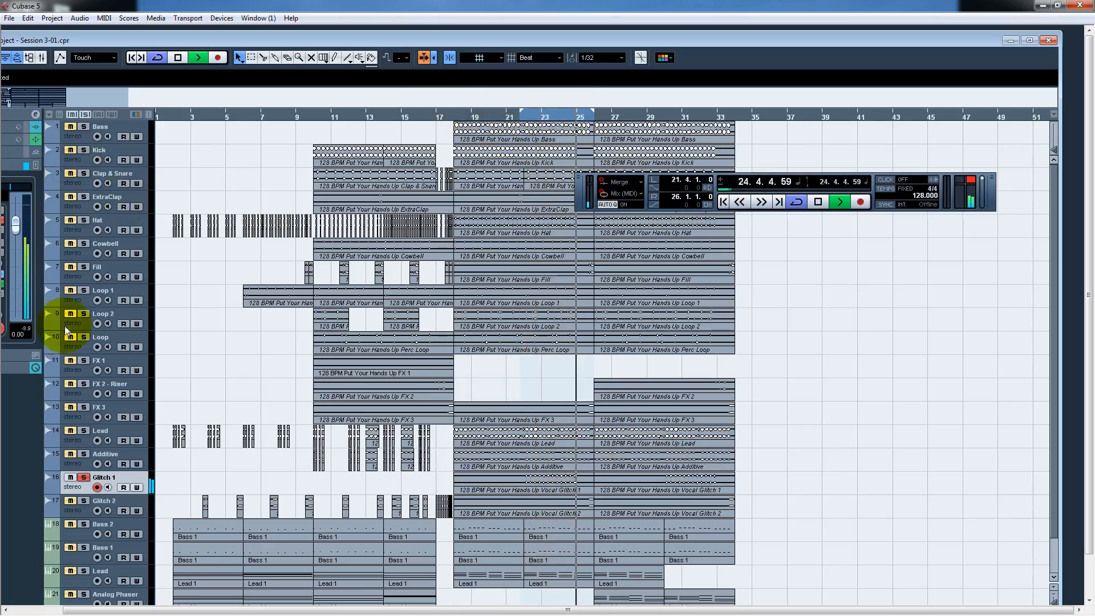
pyautogui.click(35, 114)
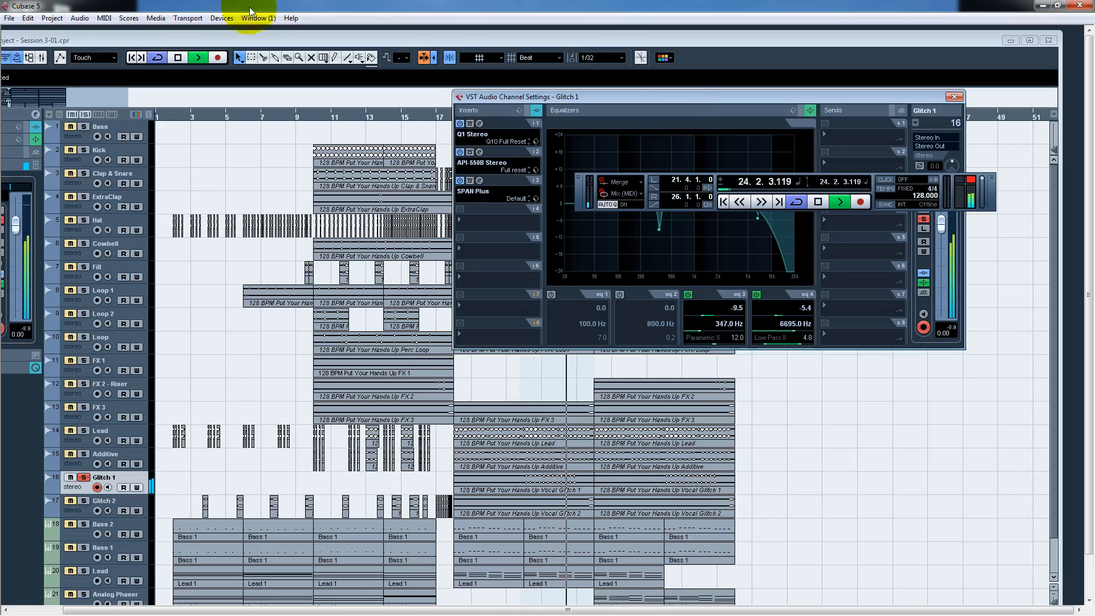
# Open Glitch 1's API-550B Stereo insert, examine its EQ bands and output setting, and close it.
pyautogui.click(481, 153)
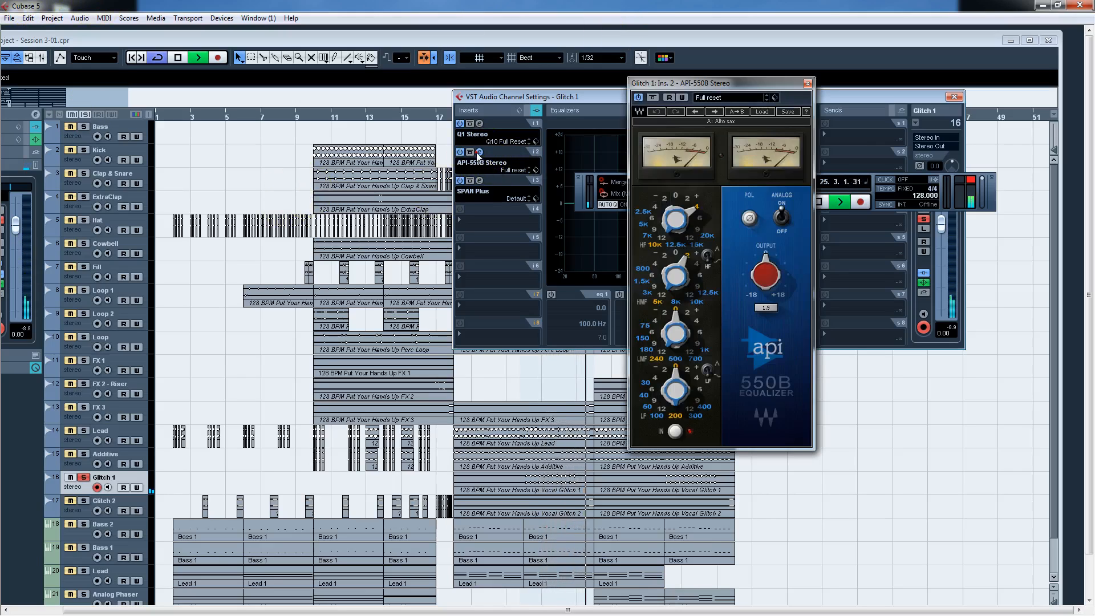
pyautogui.moveTo(700, 84); pyautogui.dragTo(662, 84)
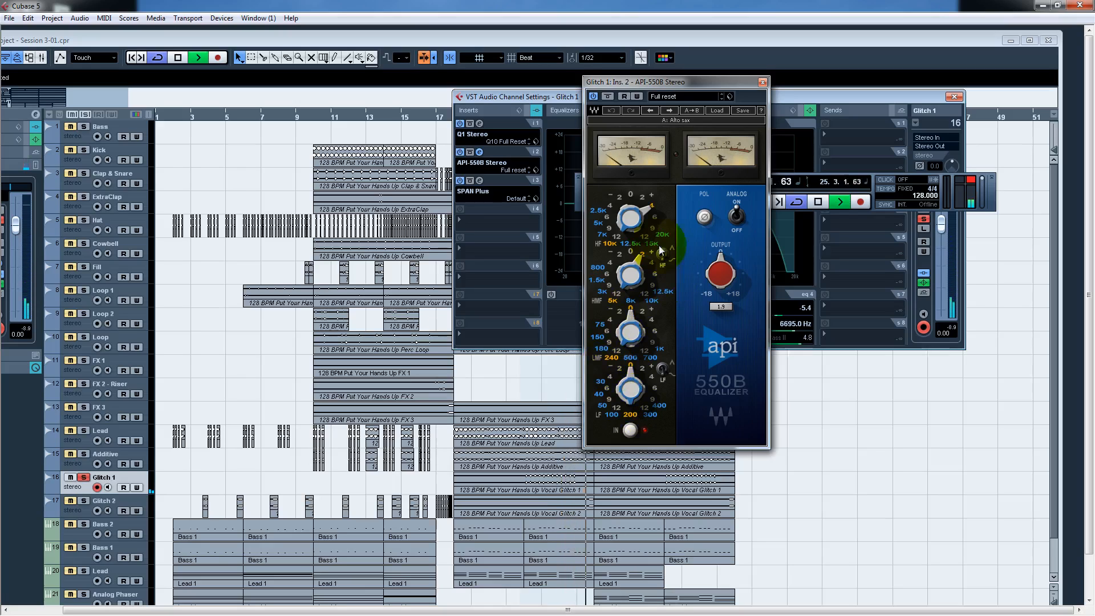
pyautogui.click(762, 81)
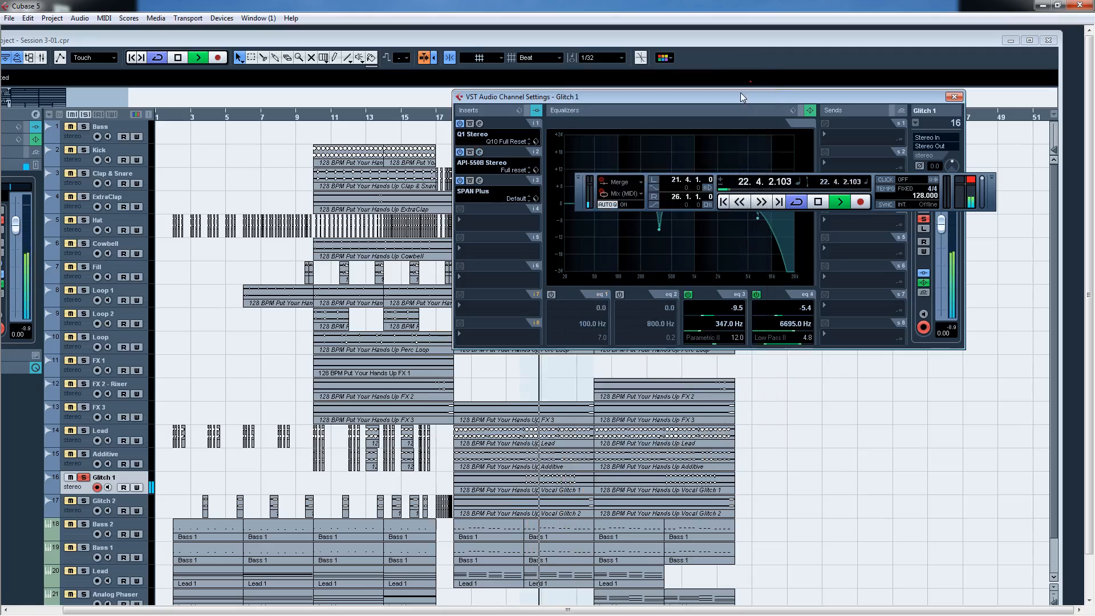
# Switch the channel settings to Glitch 2, open its FabFilter Pro-Q insert, and solo the track in place of Glitch 1.
pyautogui.click(914, 123)
pyautogui.click(936, 338)
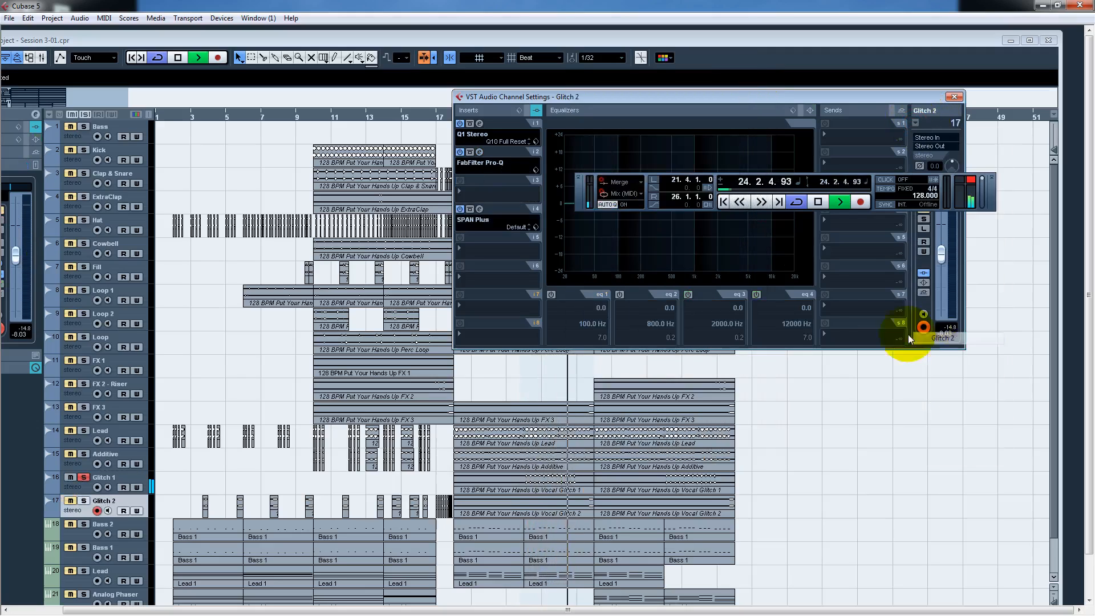
pyautogui.click(480, 152)
pyautogui.moveTo(610, 201); pyautogui.dragTo(625, 229)
pyautogui.click(83, 501)
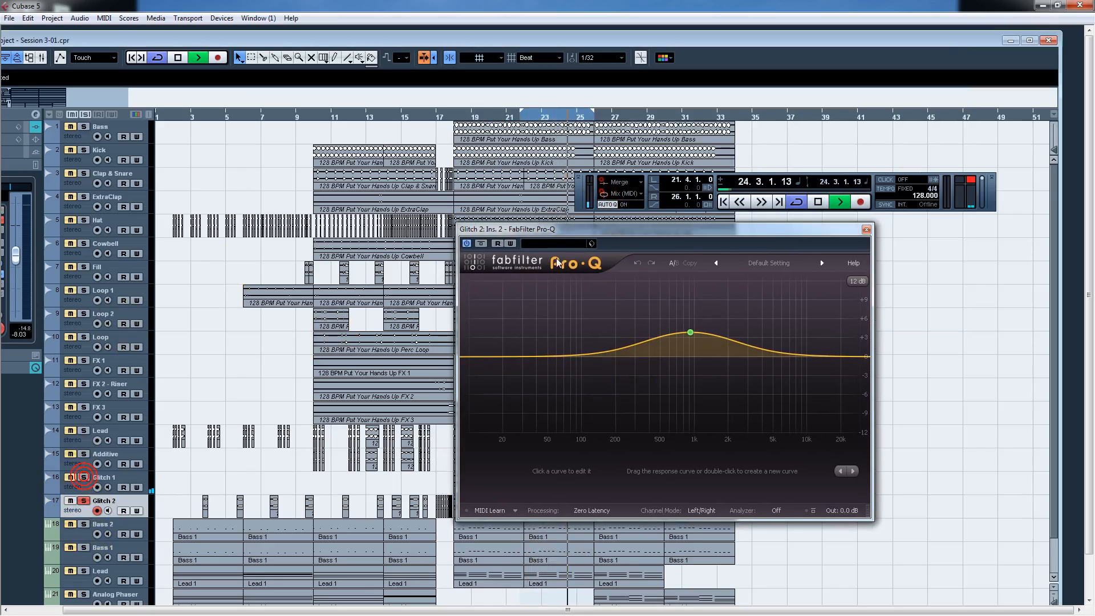
pyautogui.moveTo(671, 230); pyautogui.dragTo(818, 107)
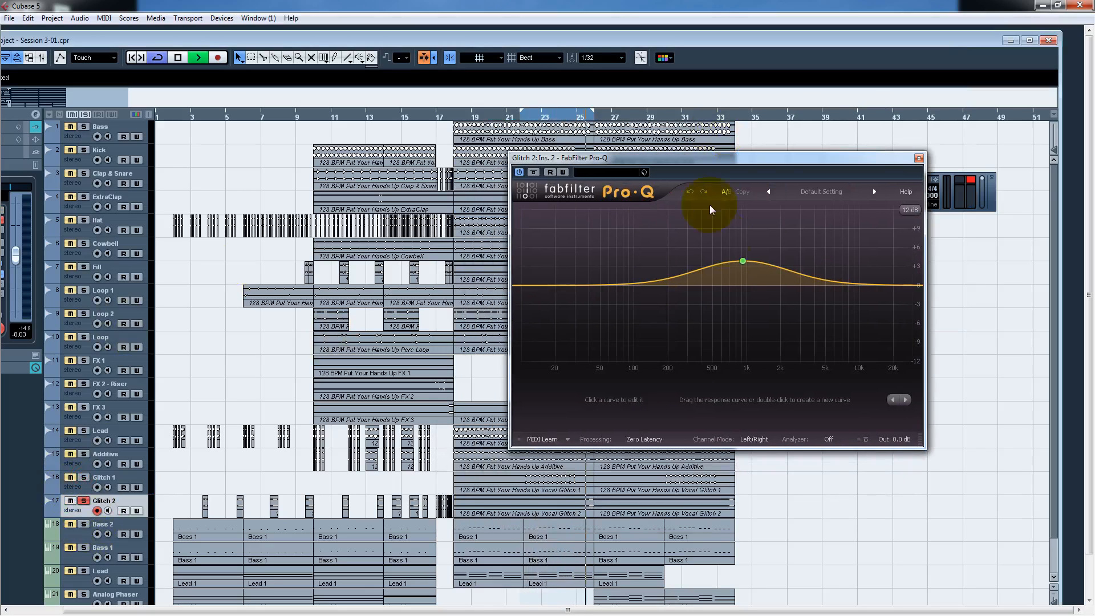
# Set the cycle start to 24.3.1.0 and compare Glitch 2's sound with Pro-Q bypassed and active, closing the plug-in when done.
pyautogui.moveTo(743, 261)
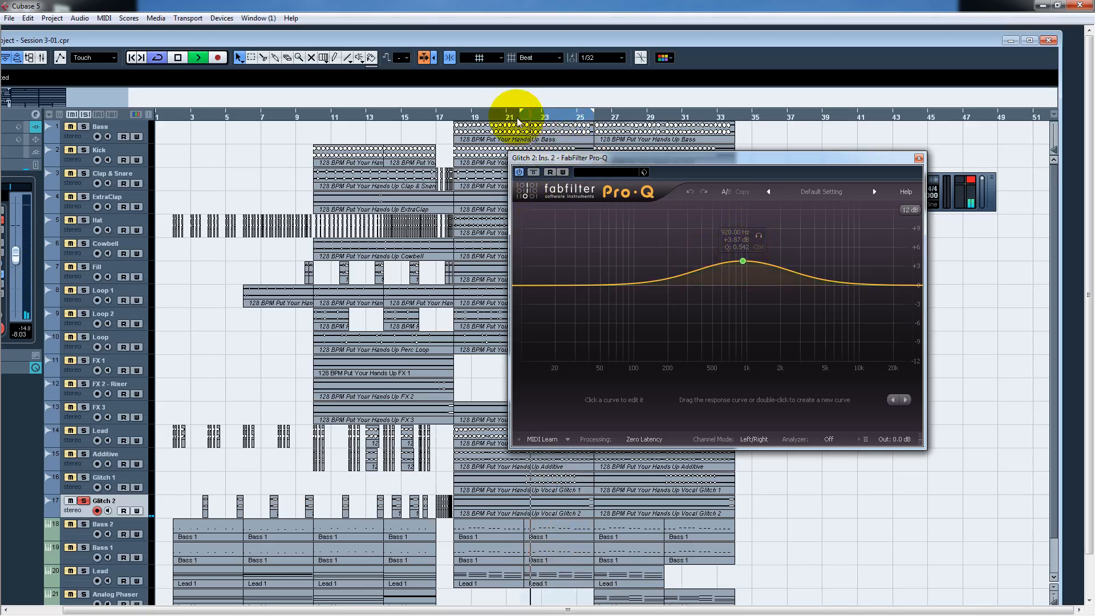
pyautogui.moveTo(520, 111); pyautogui.dragTo(540, 113)
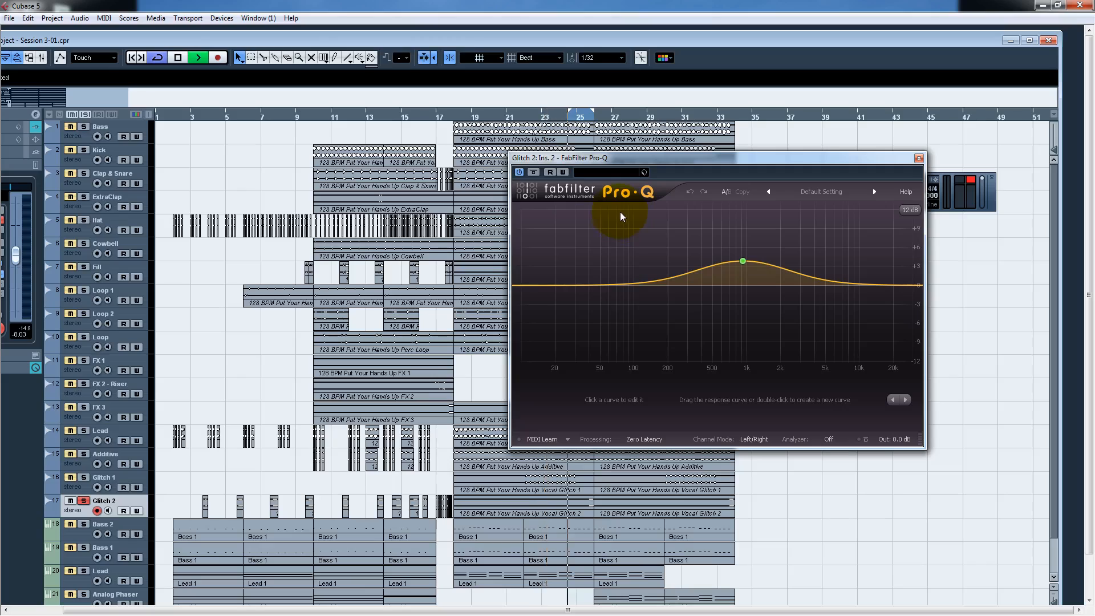
pyautogui.click(538, 172)
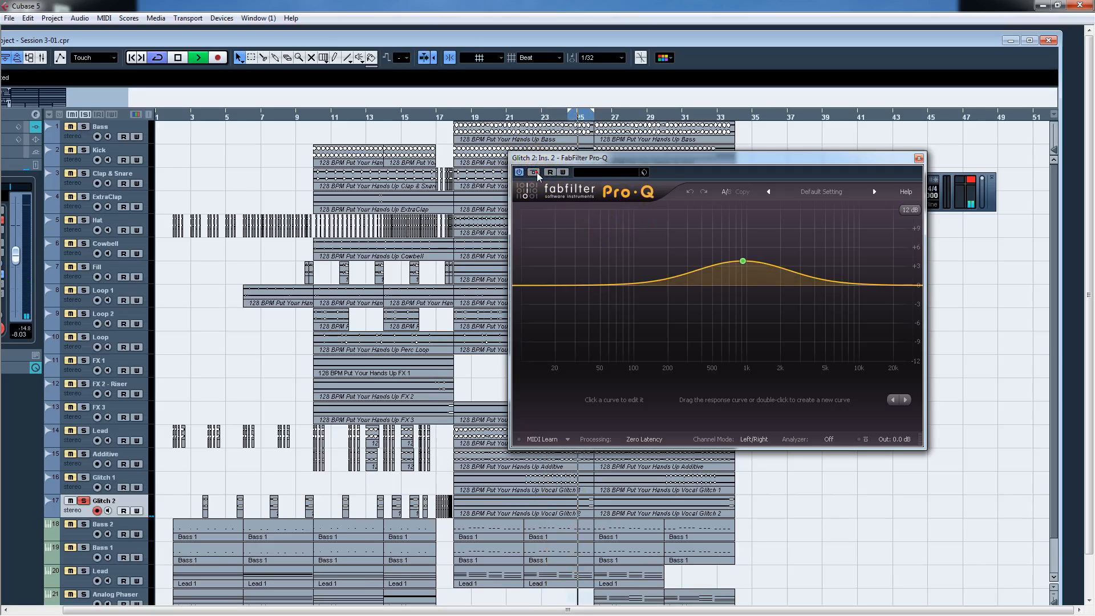
pyautogui.click(536, 172)
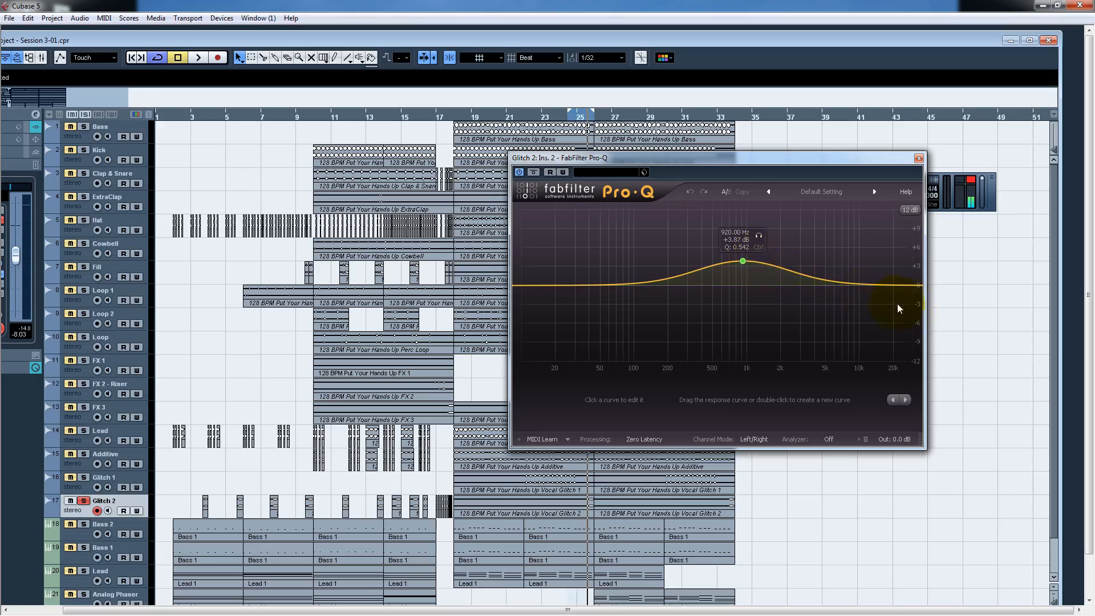
pyautogui.click(918, 157)
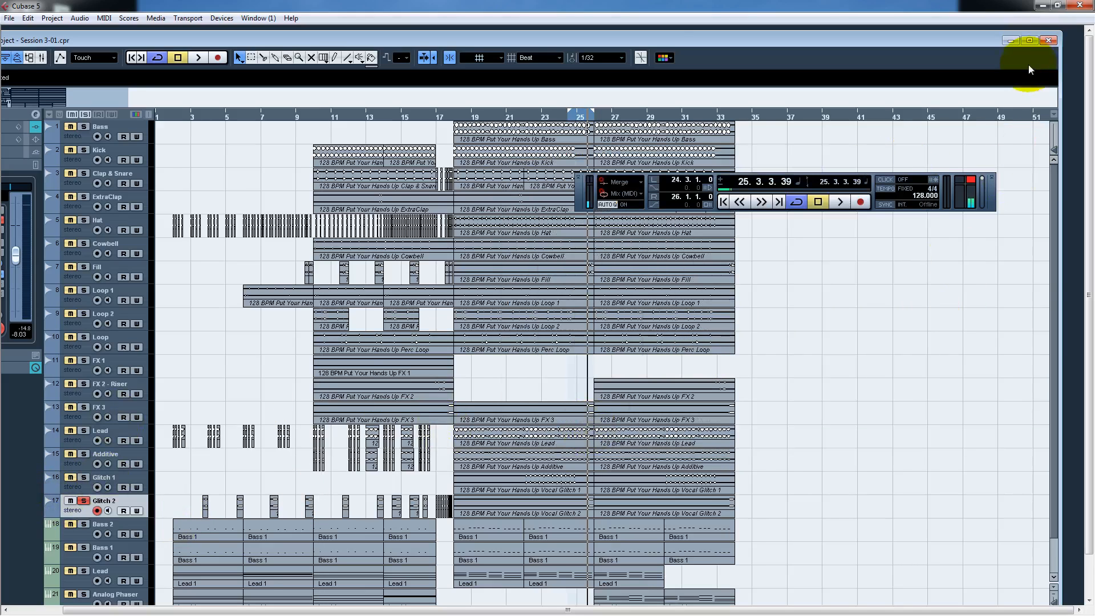
# Maximize the project window and solo the Bass 2 instrument track.
pyautogui.click(1029, 40)
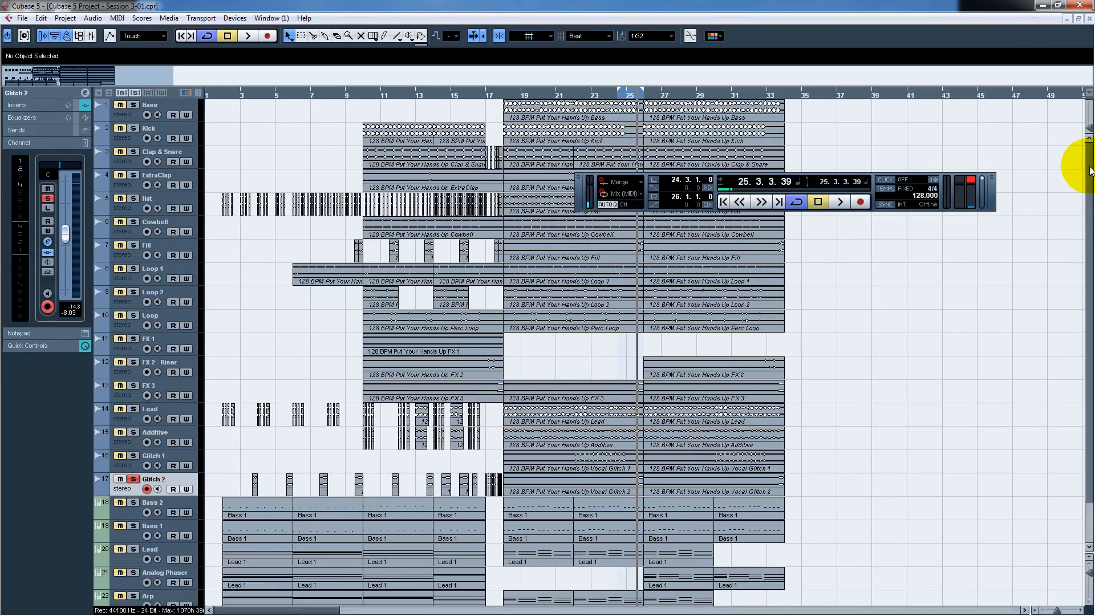
pyautogui.scroll(-3, 1076, 166)
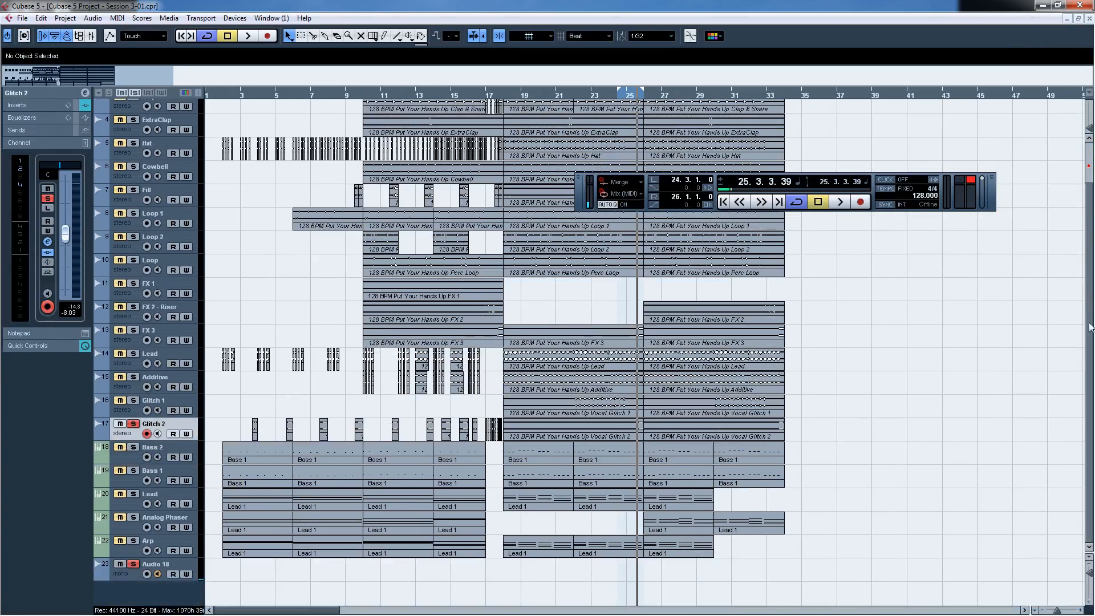
pyautogui.click(134, 448)
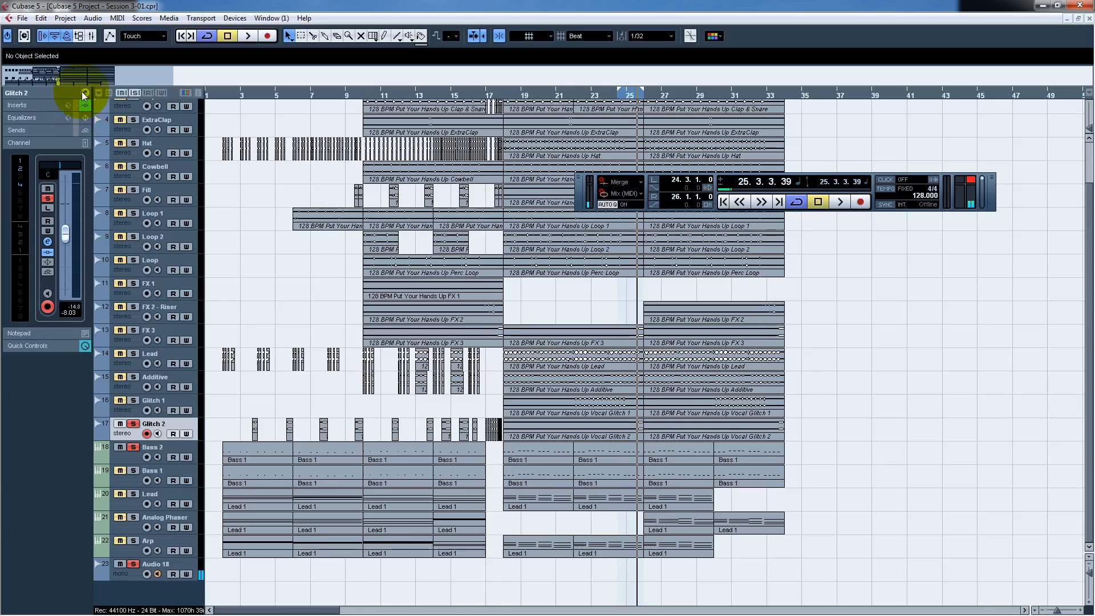
# Bring the channel settings window back up and switch it to Bass 2, leaving no Glitch 2 plug-in window open.
pyautogui.click(85, 92)
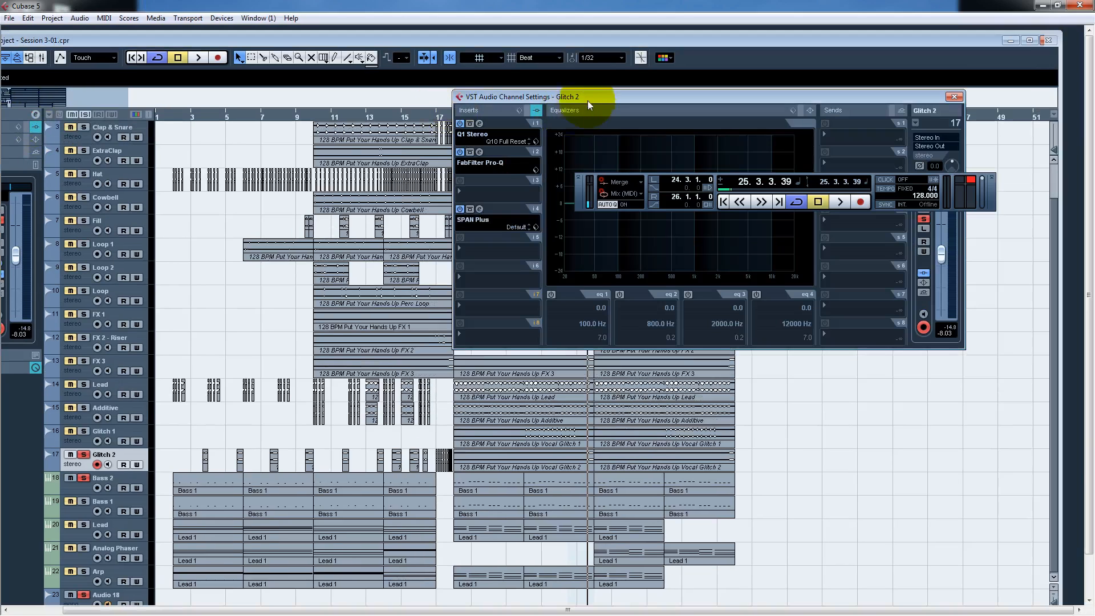
pyautogui.click(479, 153)
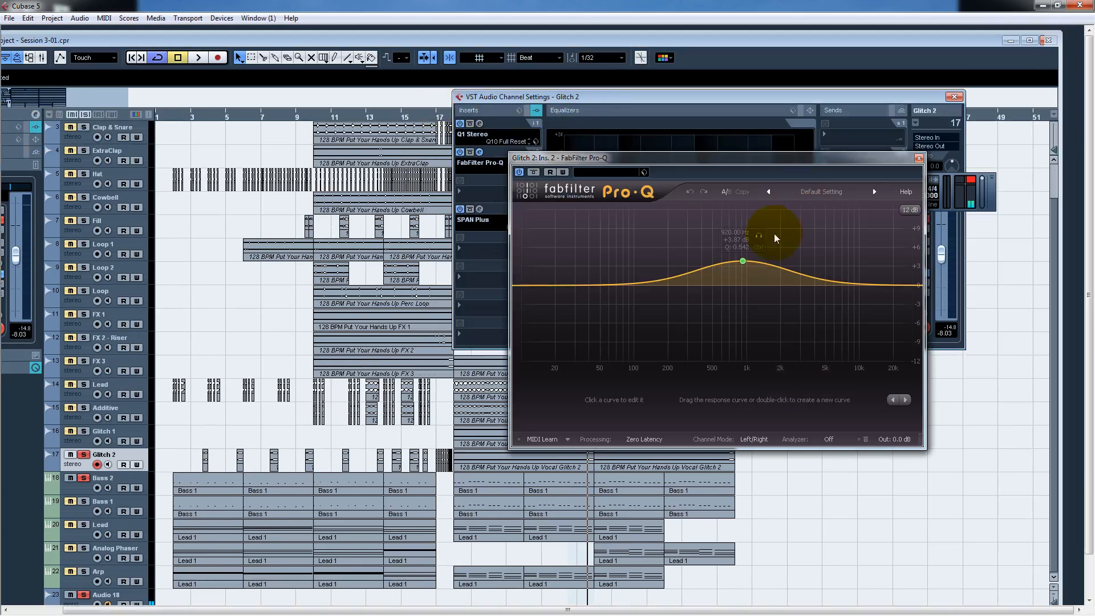
pyautogui.click(915, 123)
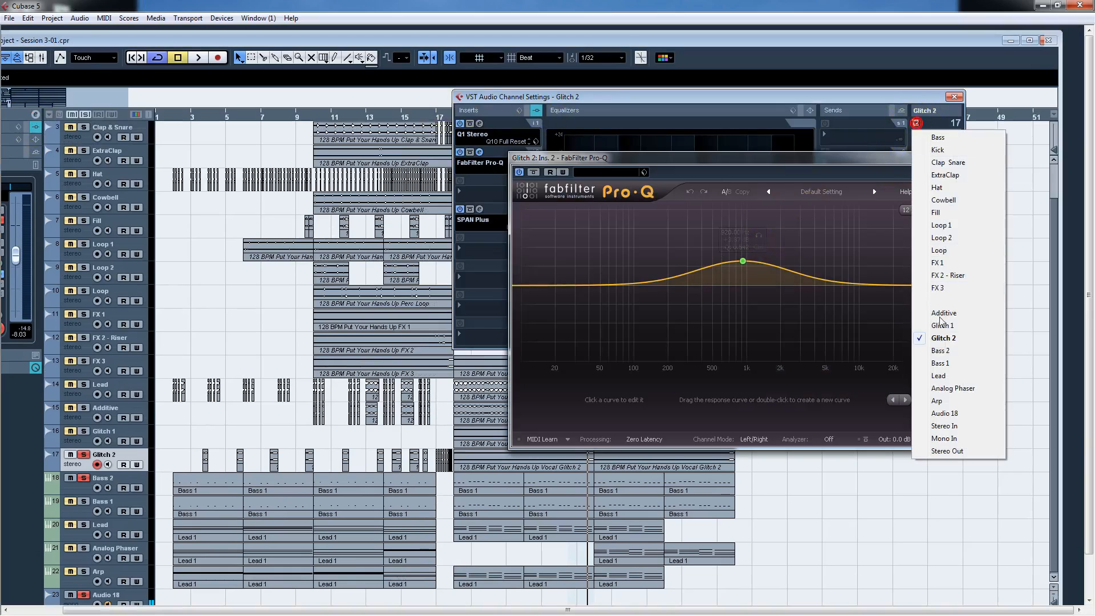
pyautogui.click(939, 350)
pyautogui.click(918, 158)
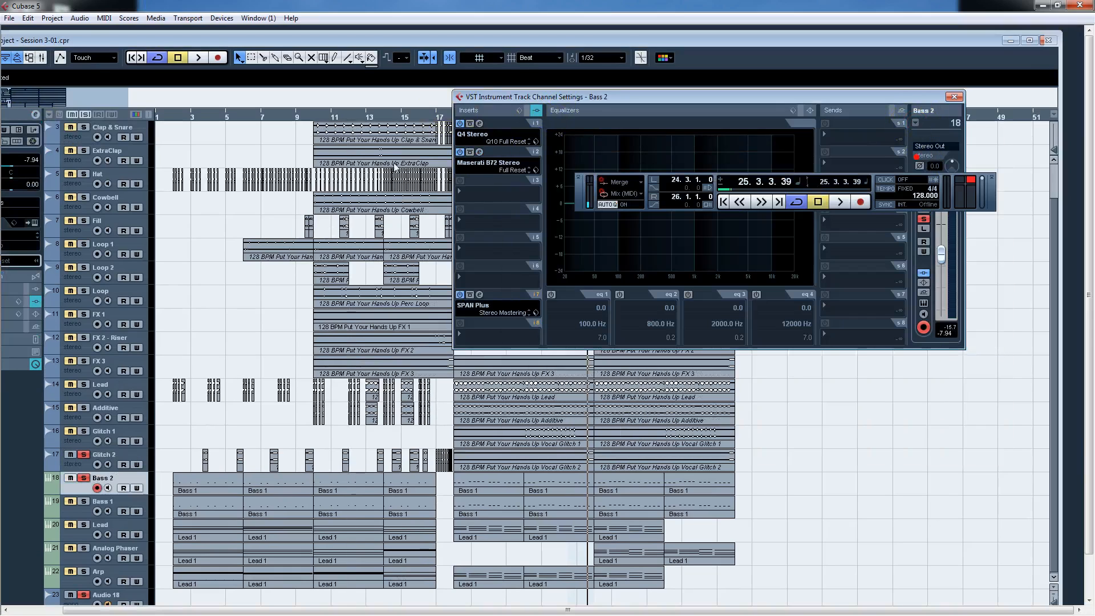
# Open Bass 2's Maserati B72 insert, start playback with Glitch 2 unsoloed, and move the plug-in clear of the track events.
pyautogui.click(480, 153)
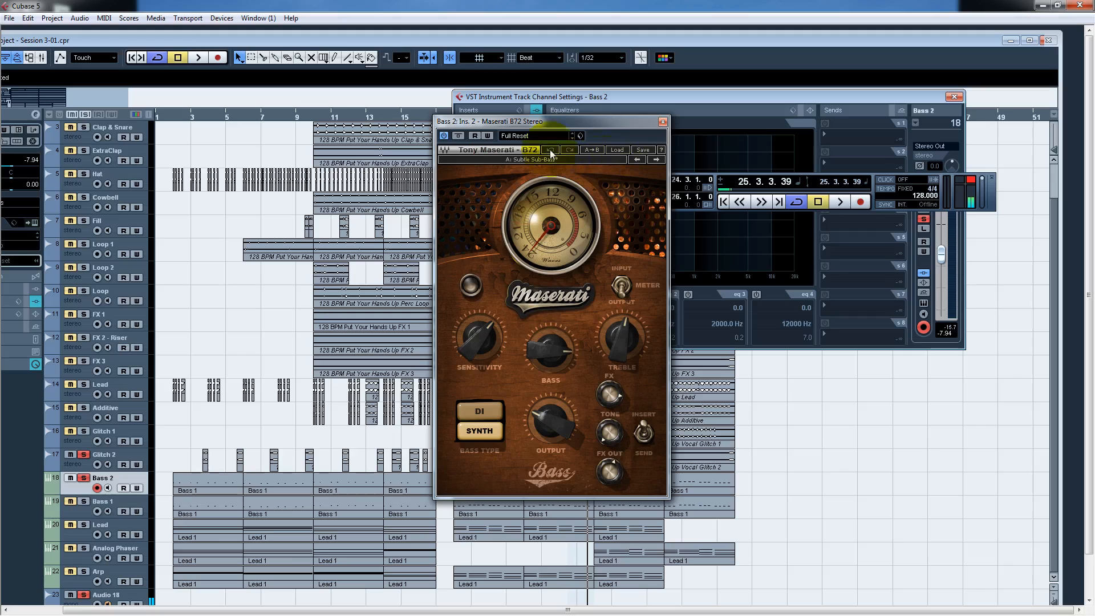
pyautogui.press('space')
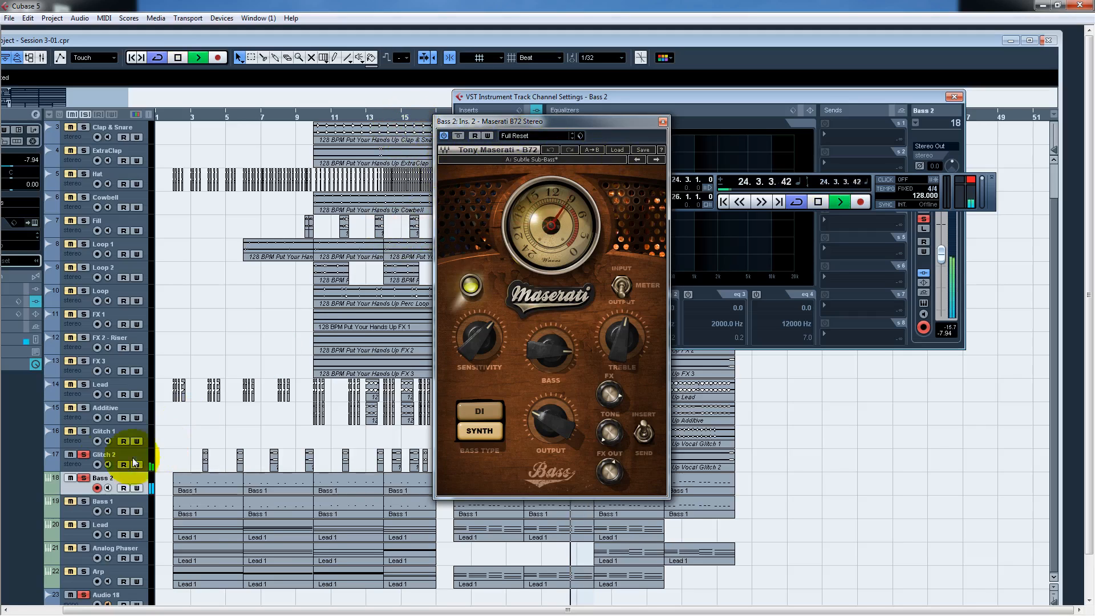
pyautogui.click(73, 456)
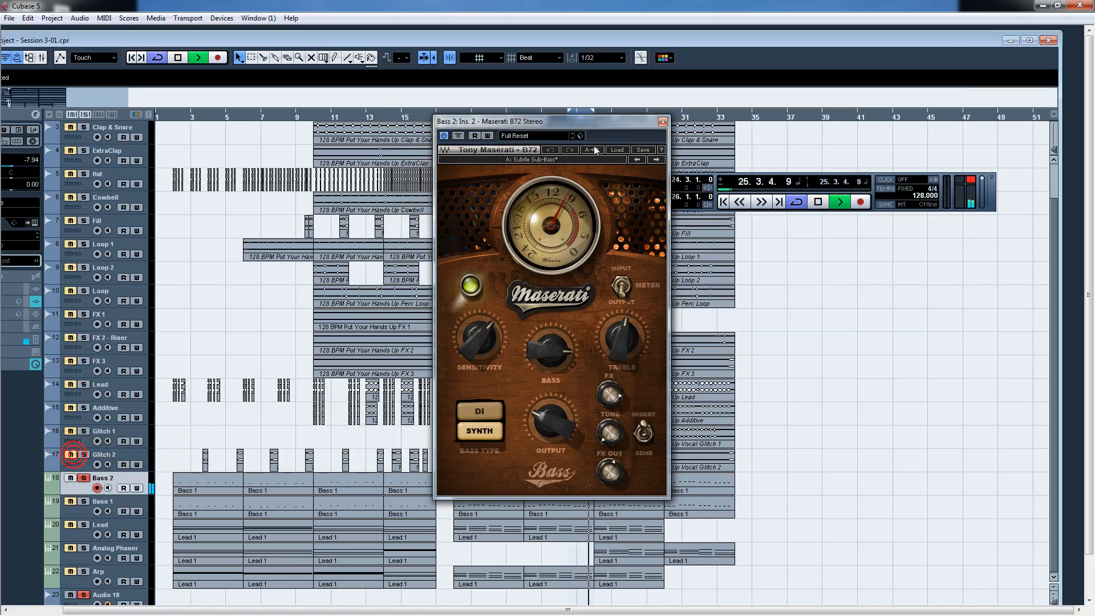
pyautogui.moveTo(582, 120); pyautogui.dragTo(765, 113)
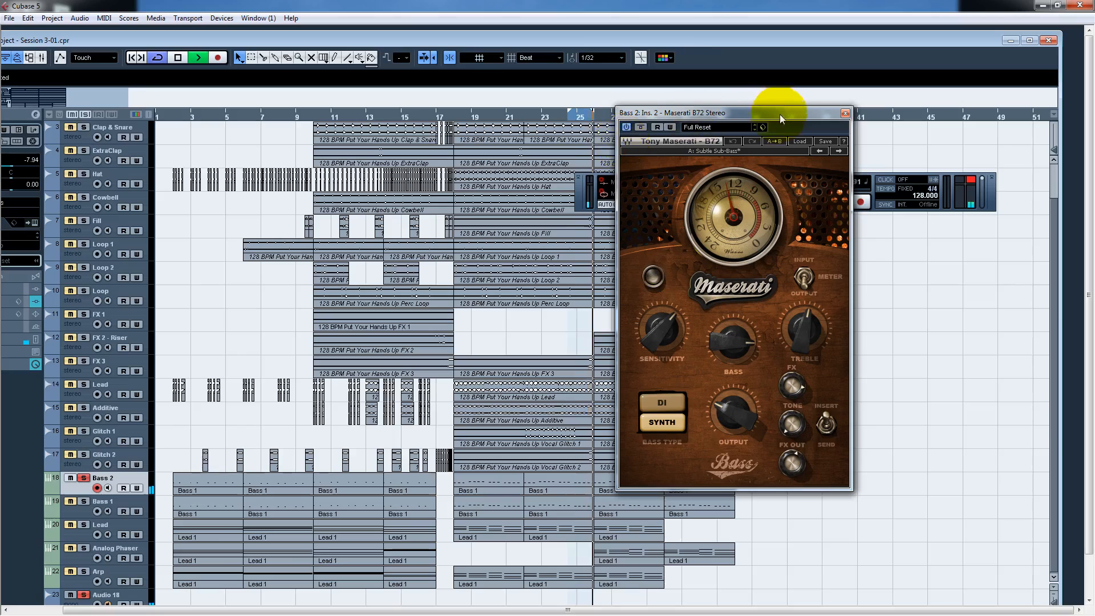
pyautogui.moveTo(779, 117); pyautogui.dragTo(870, 112)
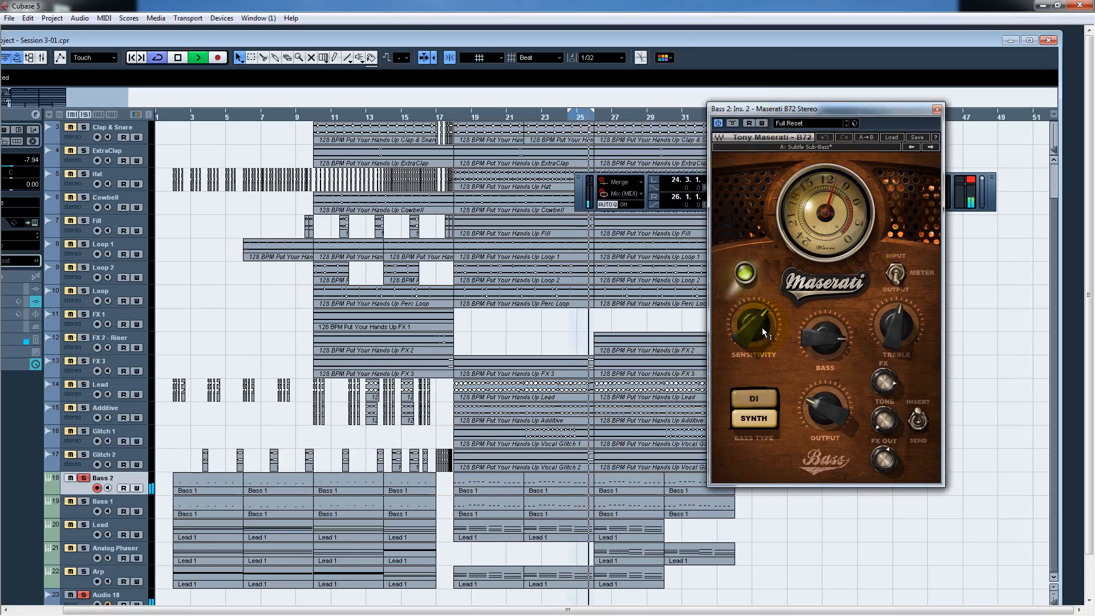
# Examine Maserati B72's Sensitivity, Treble and Output knobs, compare Bass 2's sound with the plug-in bypassed and active, and close it.
pyautogui.moveTo(764, 331)
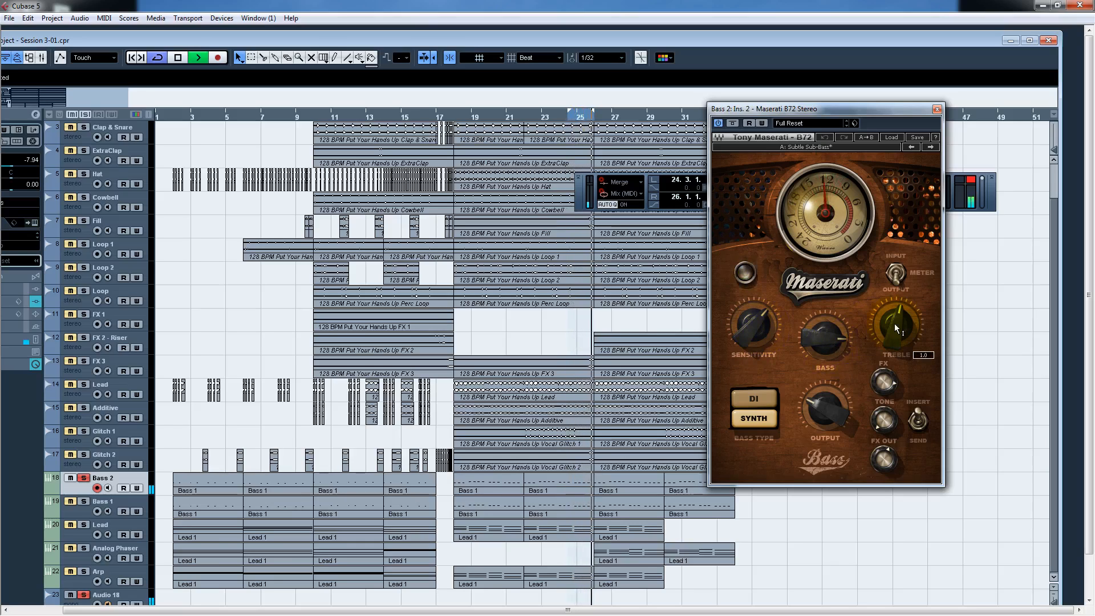
pyautogui.moveTo(895, 326)
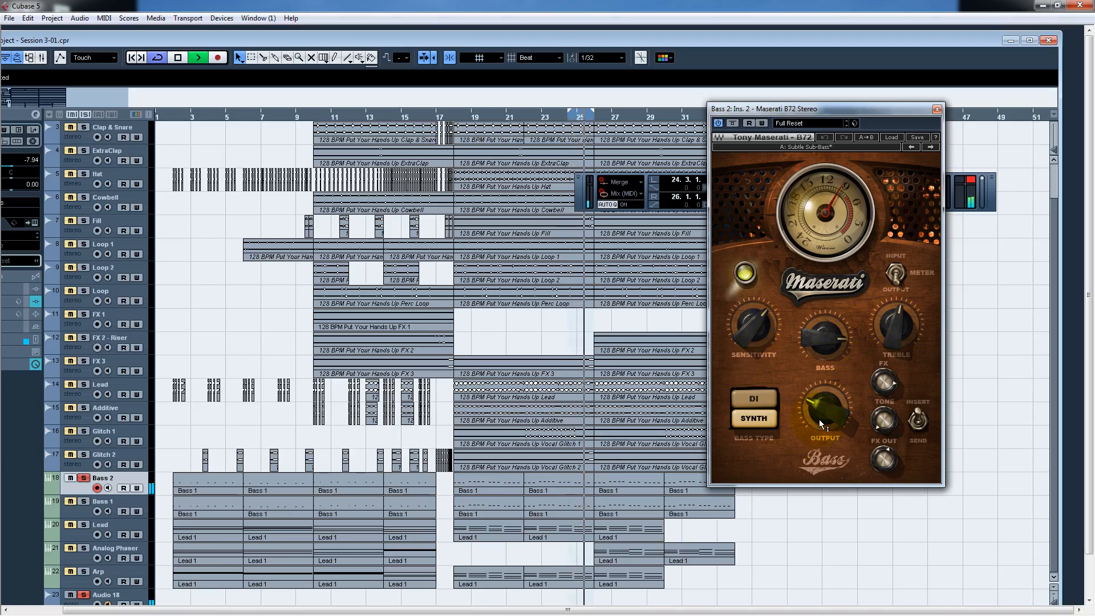
pyautogui.click(733, 124)
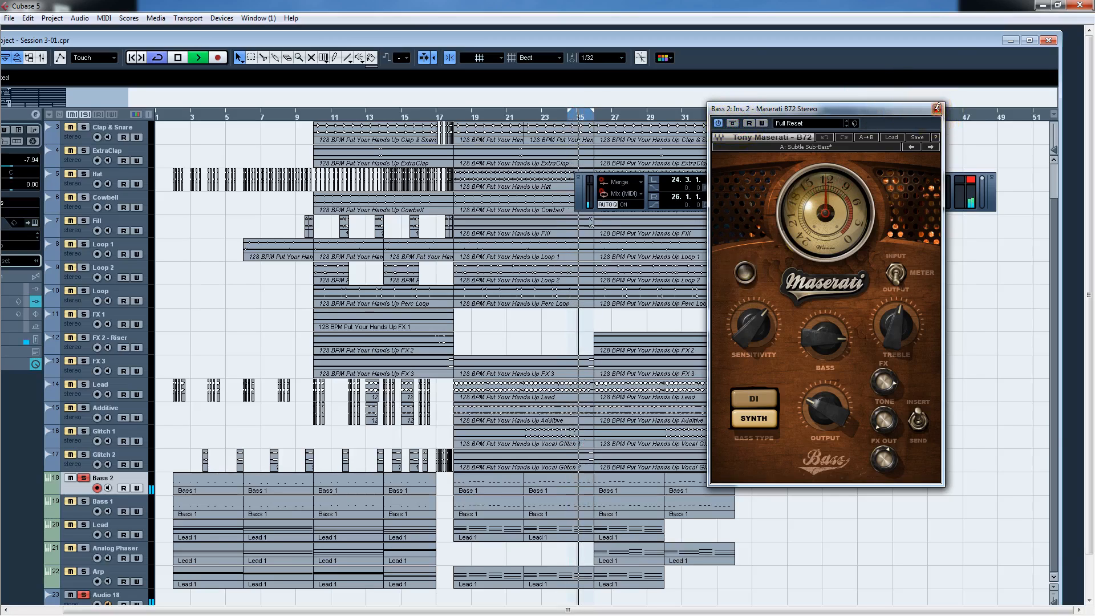
pyautogui.click(937, 108)
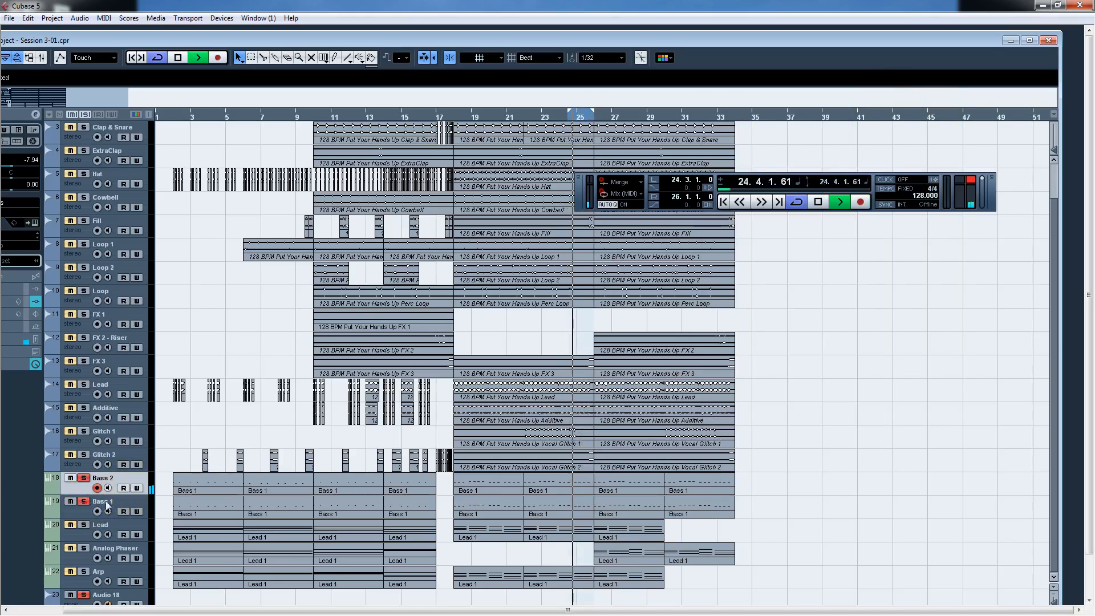
# Solo Bass 1 in place of Bass 2 and bring up the channel settings for Bass 1.
pyautogui.click(89, 501)
pyautogui.click(35, 115)
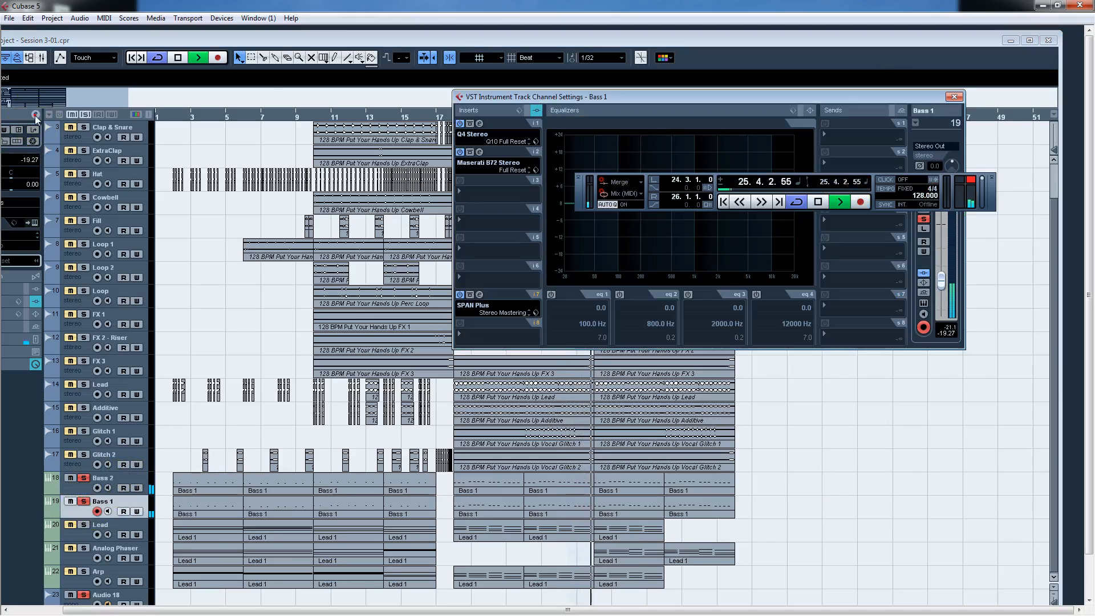
pyautogui.click(70, 480)
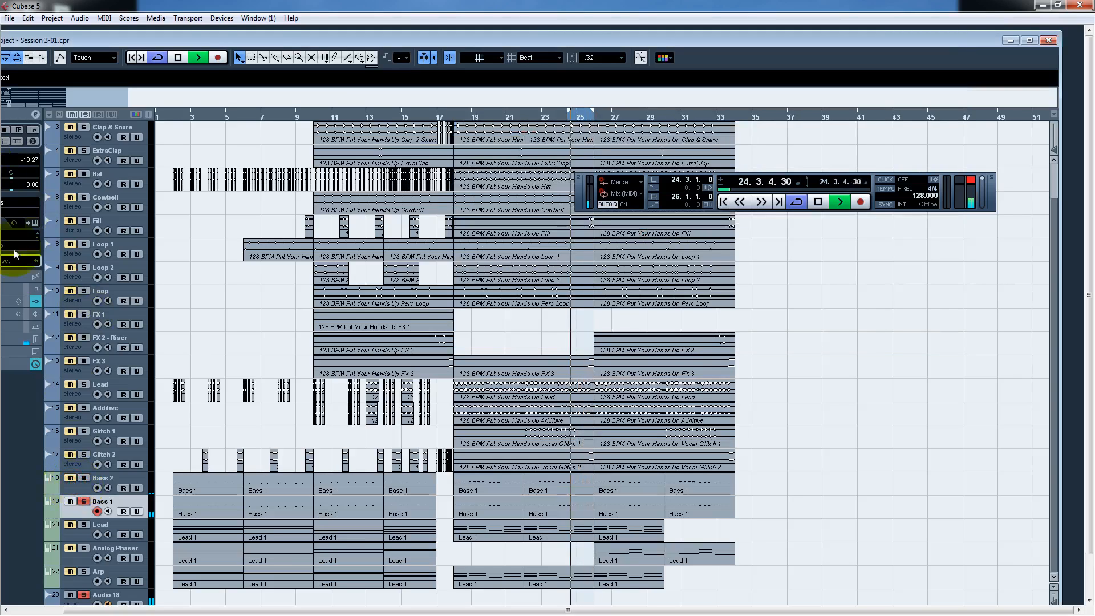
pyautogui.click(35, 113)
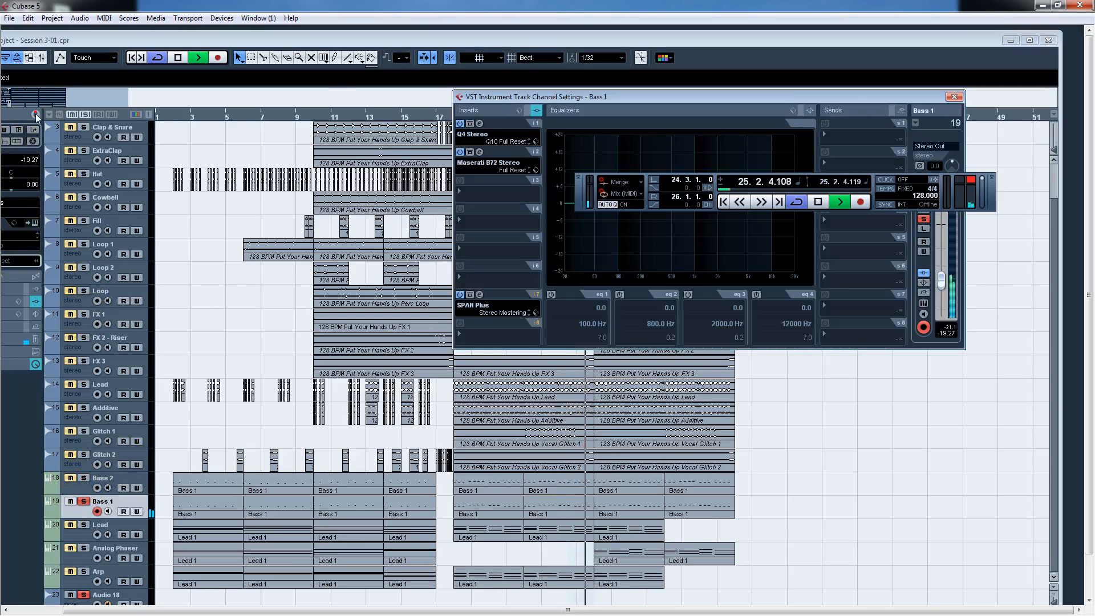
# Open Bass 1's Maserati B72 insert and compare the sound with it bypassed and active, closing the plug-in when done.
pyautogui.click(479, 152)
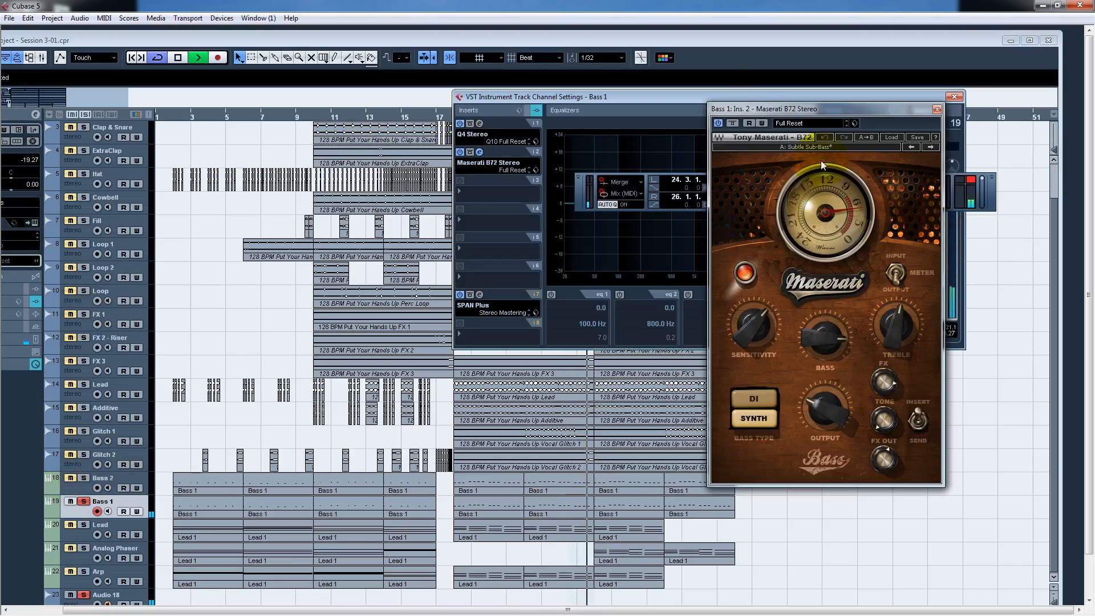
pyautogui.click(732, 124)
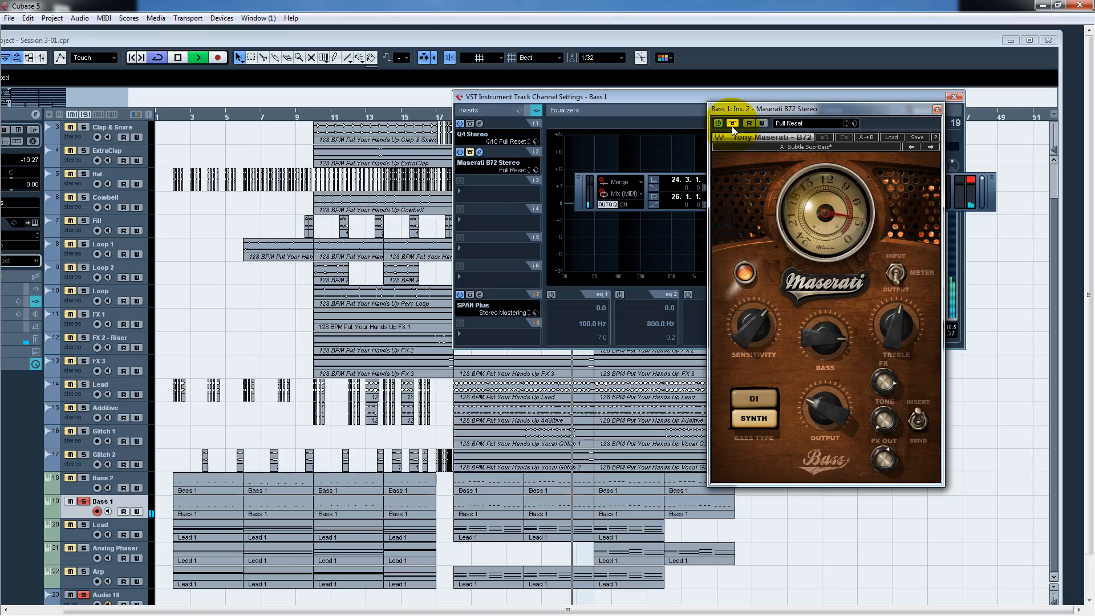
pyautogui.click(732, 124)
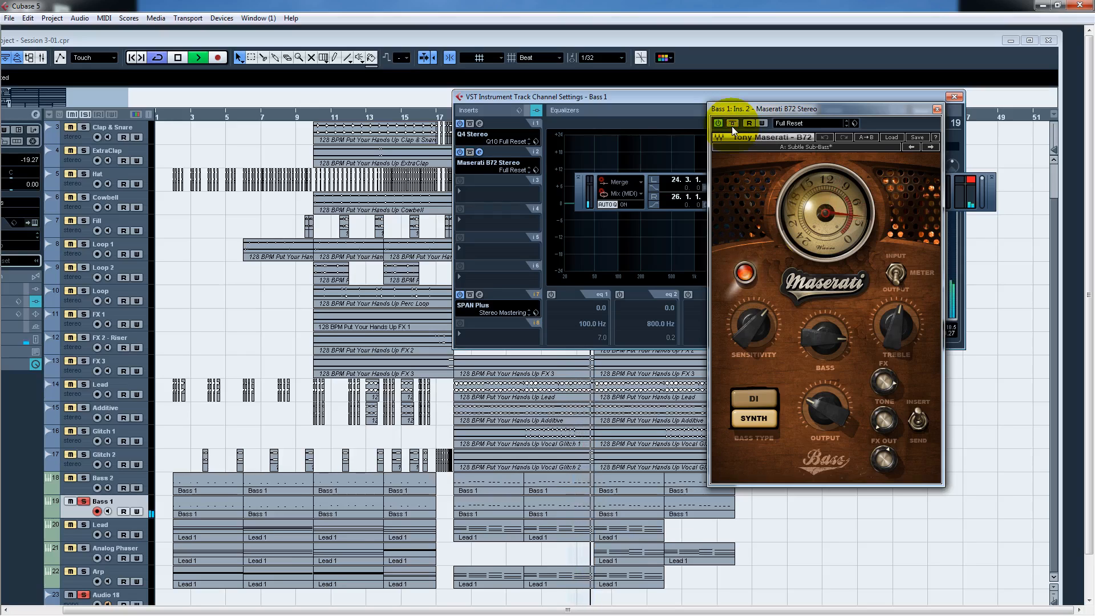
pyautogui.click(937, 108)
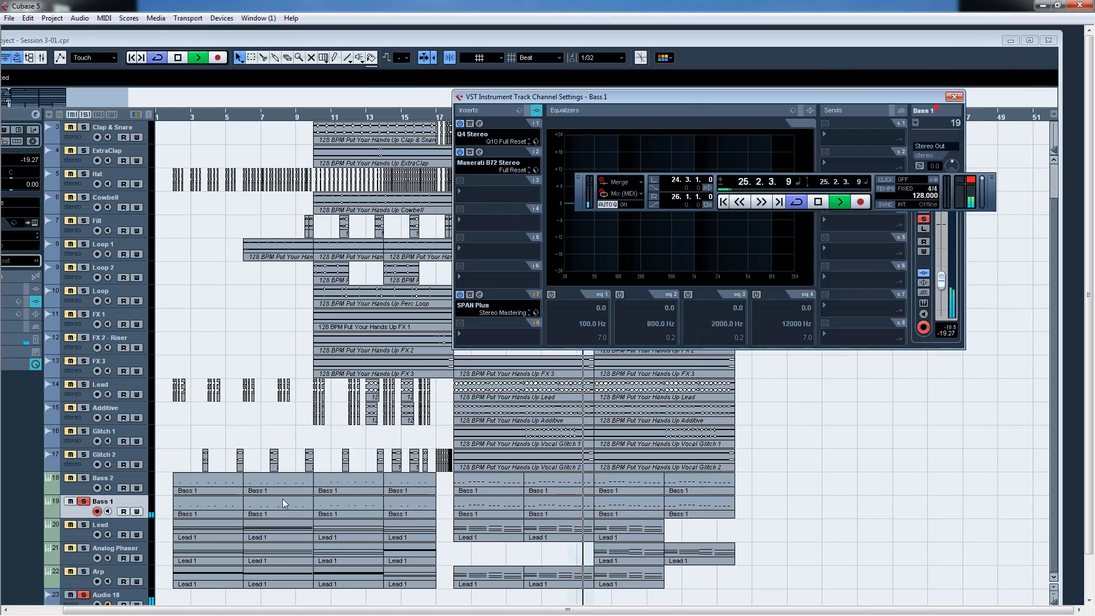
# Solo Bass 2 together with Bass 1 to hear both basses, stopping playback when done.
pyautogui.click(84, 479)
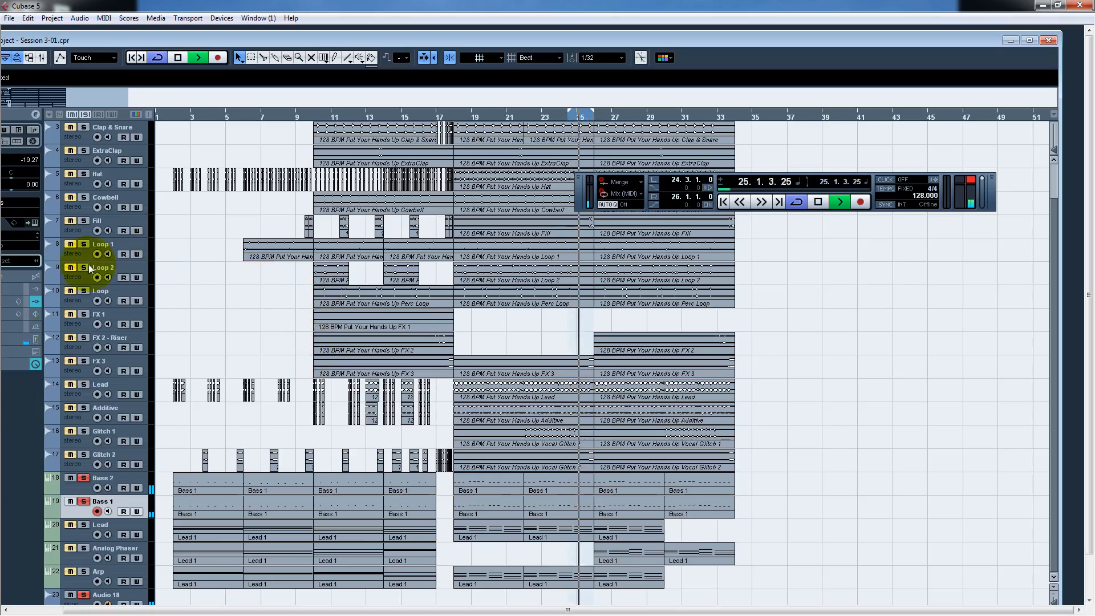
pyautogui.press('space')
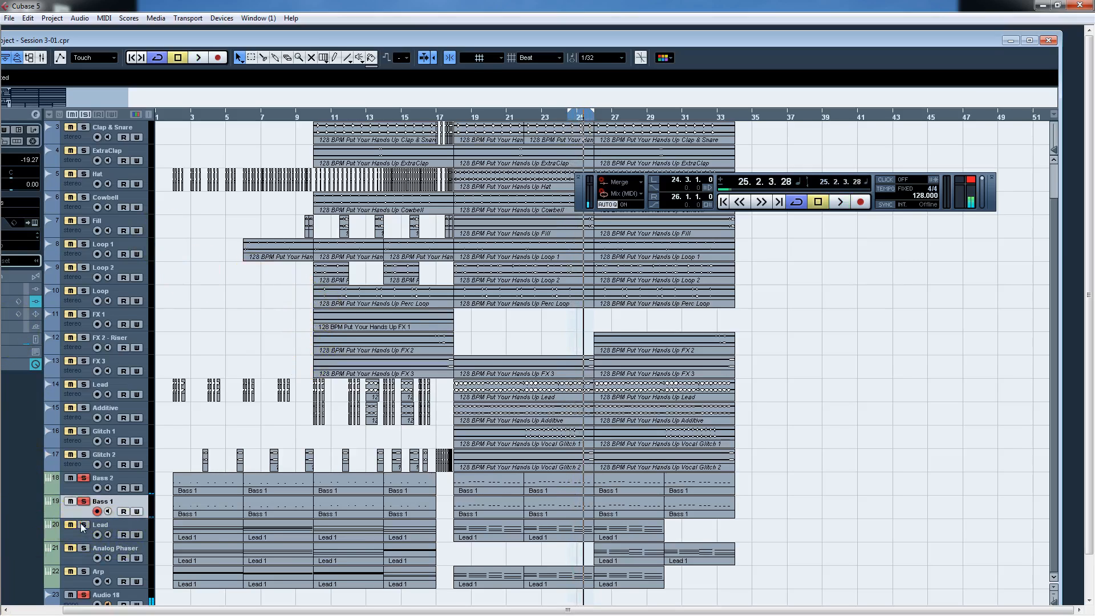
# Solo the Lead instrument track in place of both basses and play it with the cycle start set to 18.1.1.0.
pyautogui.click(82, 491)
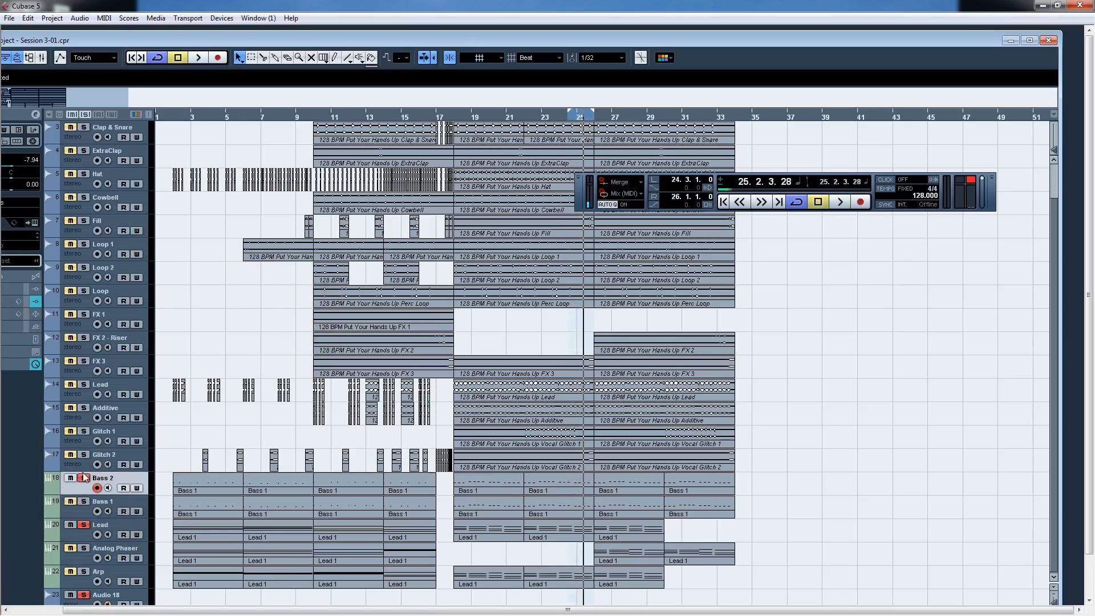
pyautogui.press('space')
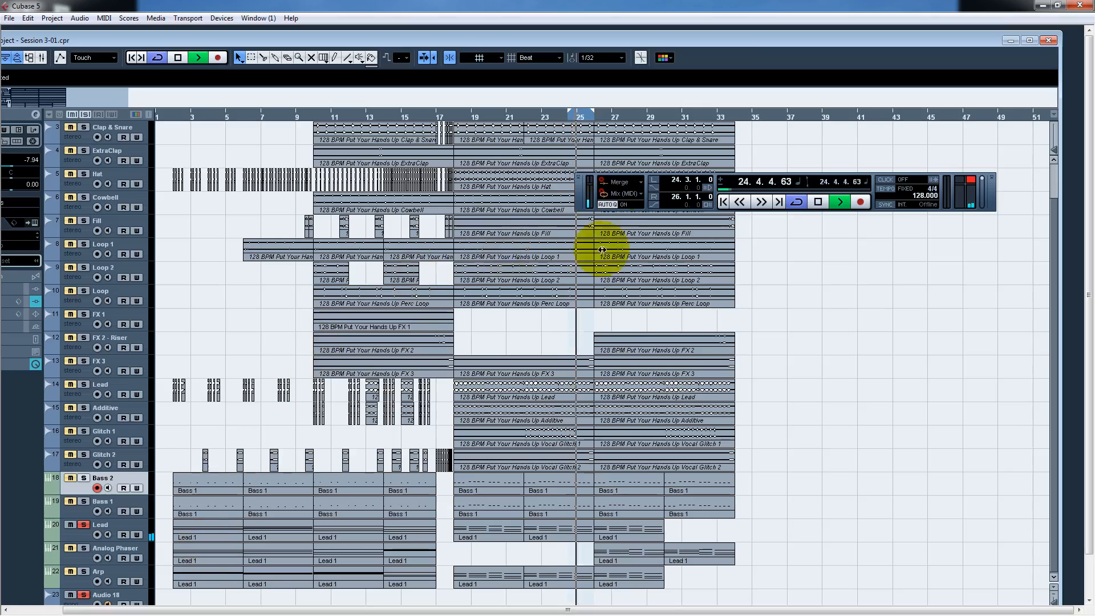
pyautogui.moveTo(569, 110); pyautogui.dragTo(456, 122)
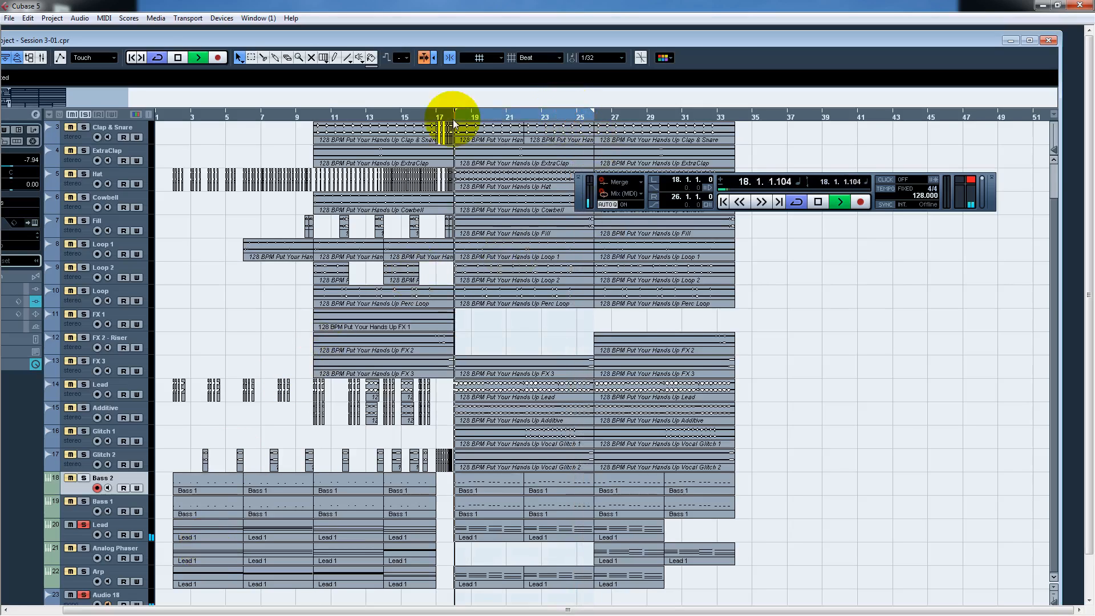
# Bring up the channel settings and switch them from Bass 2 to Lead, leaving no Bass 2 plug-in window open.
pyautogui.click(35, 114)
pyautogui.click(480, 152)
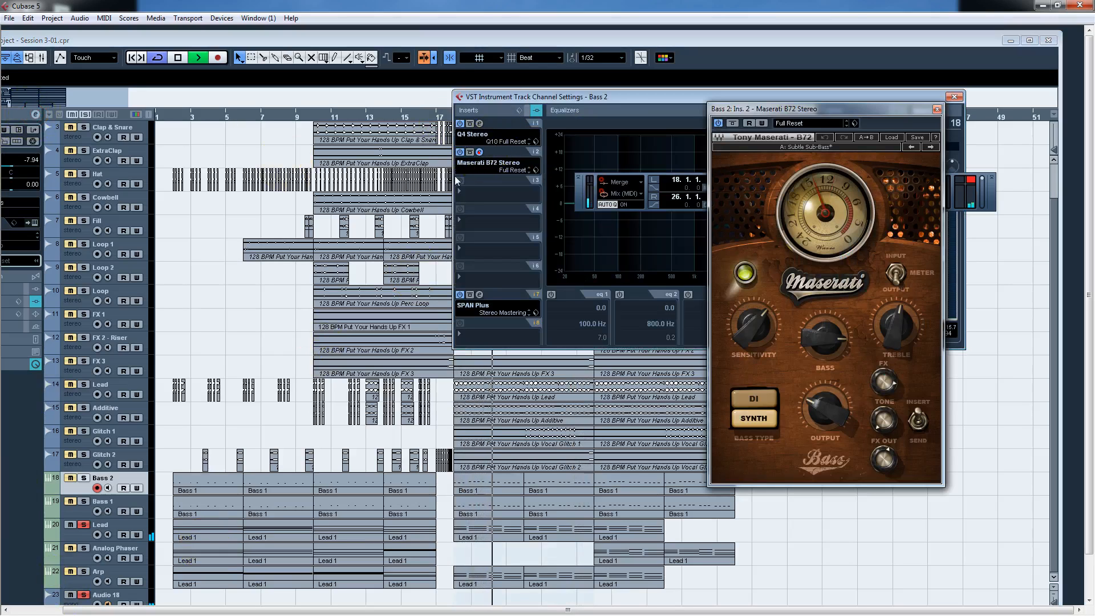
pyautogui.moveTo(798, 113); pyautogui.dragTo(645, 191)
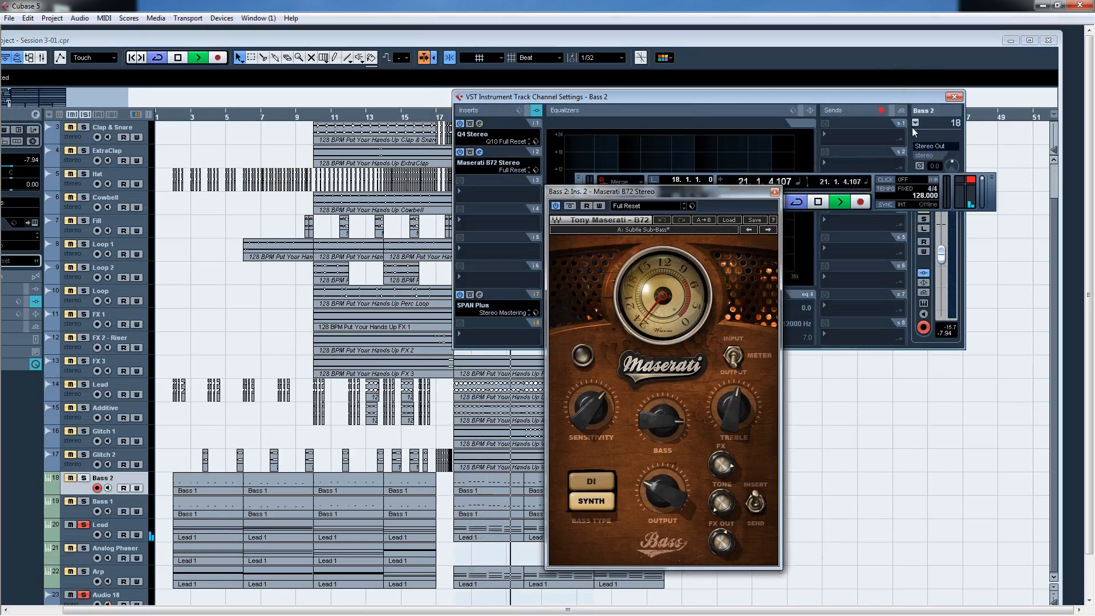
pyautogui.click(923, 110)
pyautogui.click(937, 377)
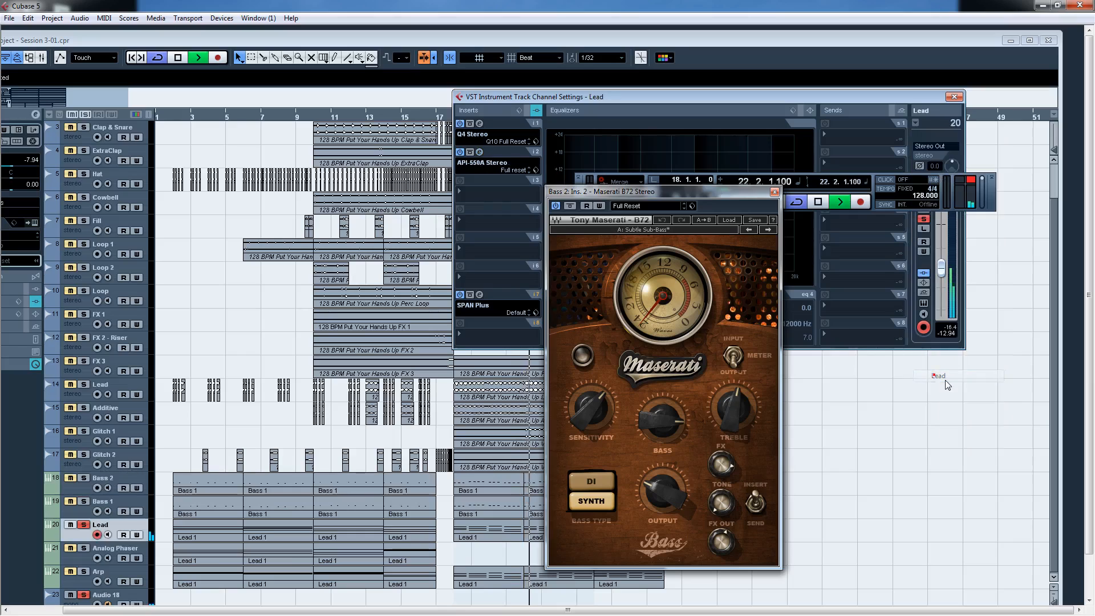
pyautogui.click(773, 191)
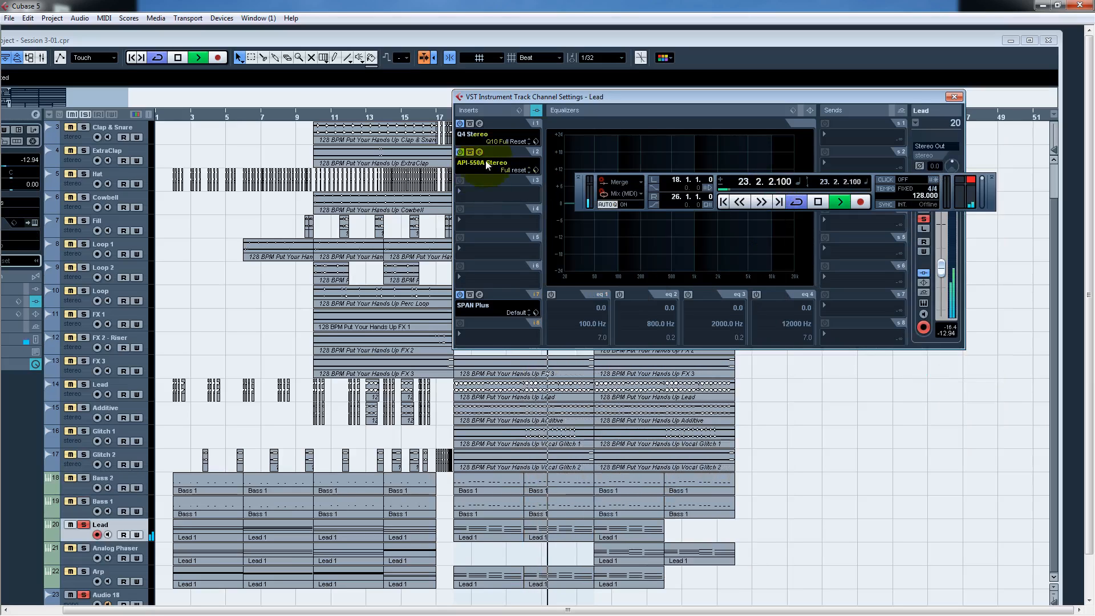
# Open Lead's API-550A insert and compare the sound with it bypassed and active, closing the plug-in when done.
pyautogui.click(484, 152)
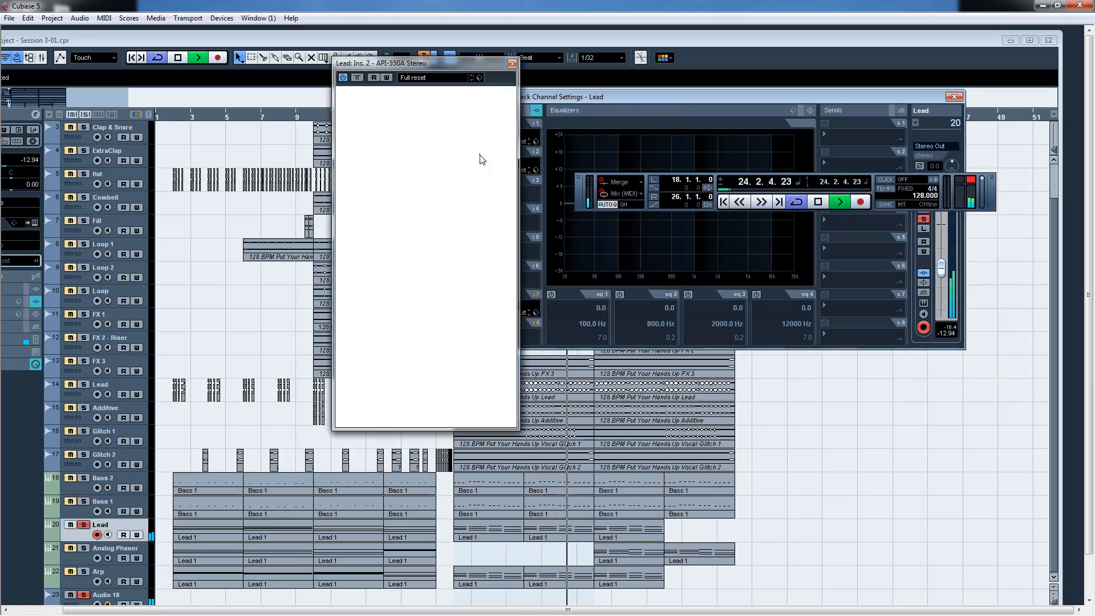
pyautogui.moveTo(470, 59); pyautogui.dragTo(585, 38)
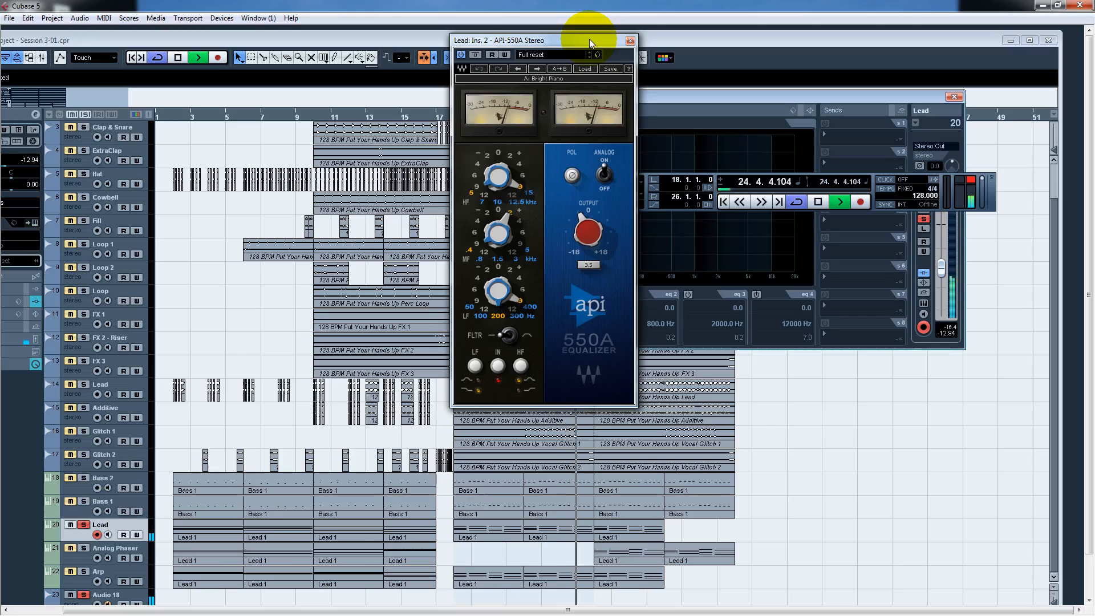
pyautogui.click(476, 56)
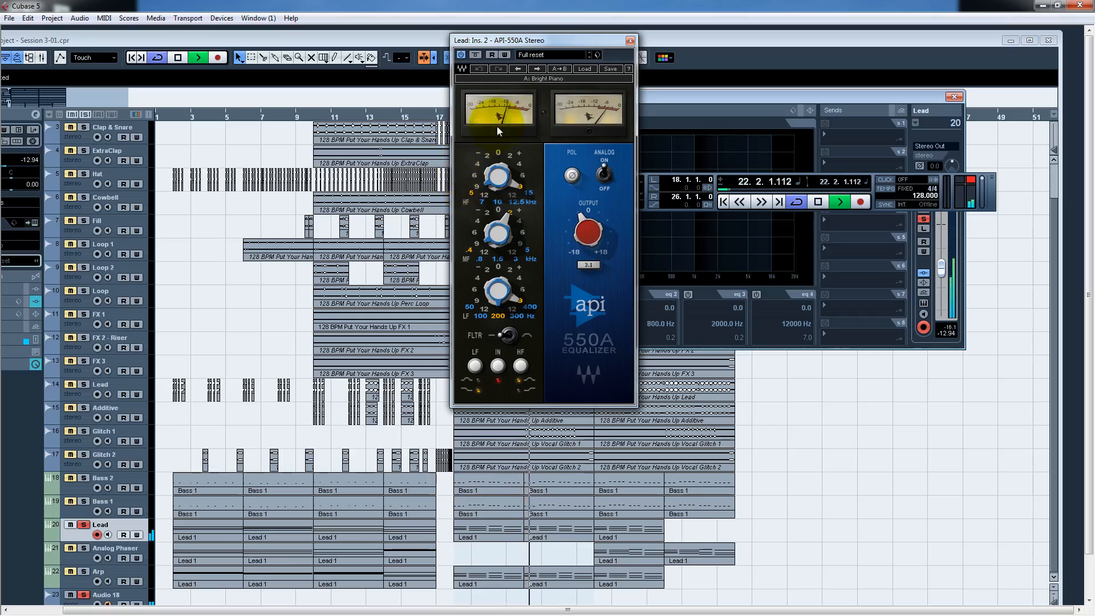
pyautogui.click(477, 54)
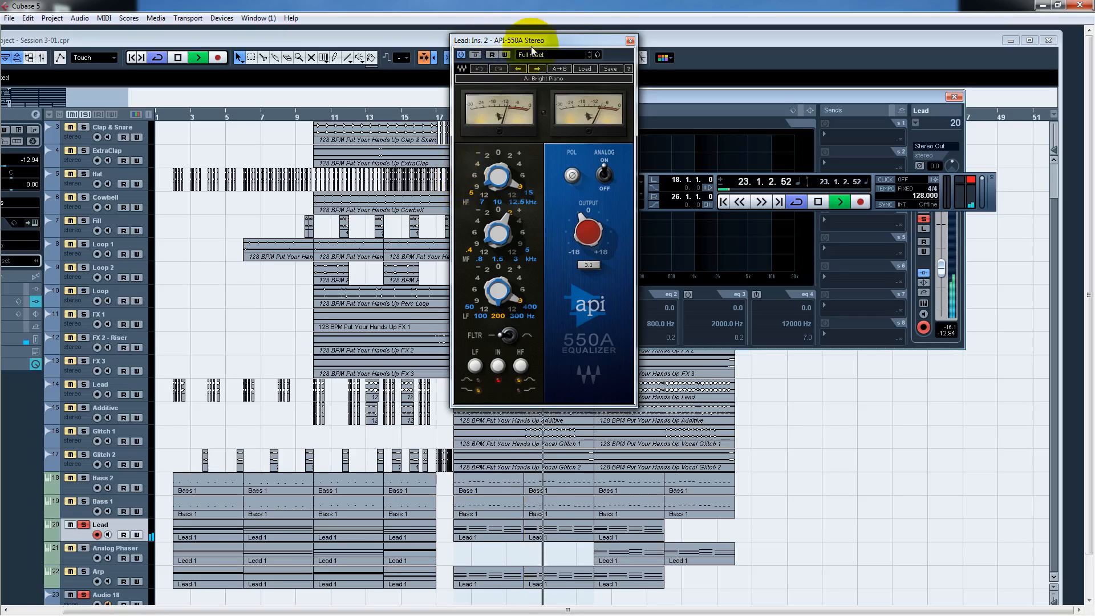
pyautogui.click(475, 55)
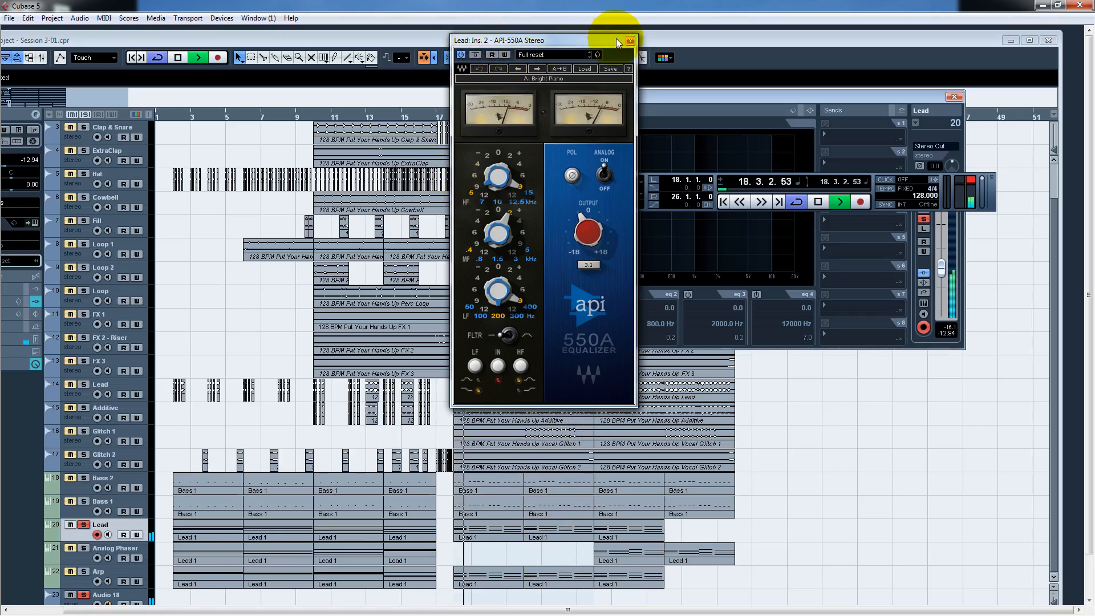
pyautogui.click(629, 40)
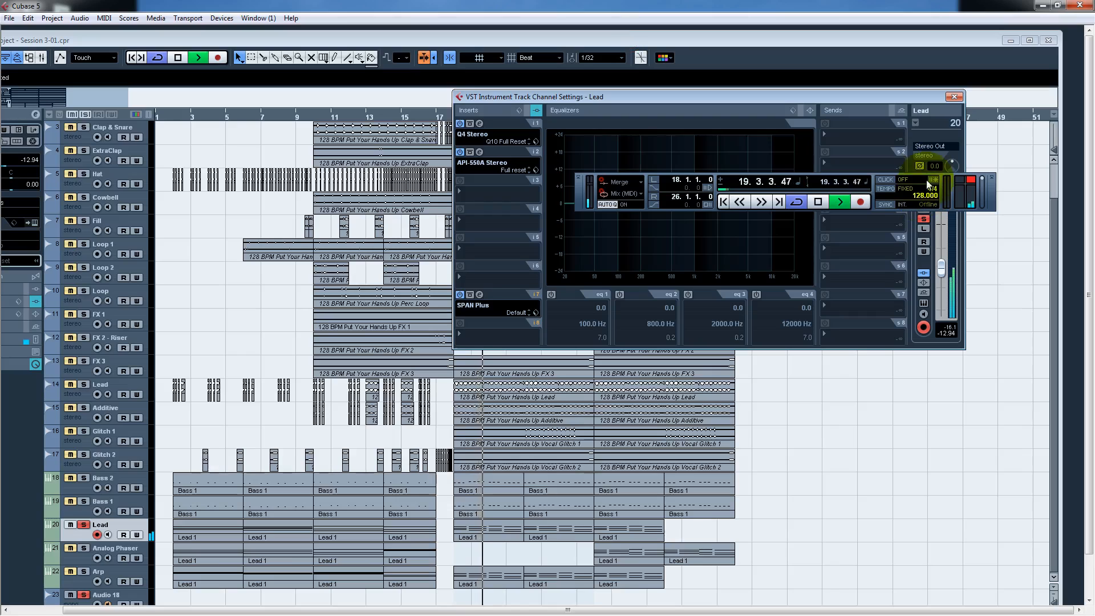
# Switch the channel settings to Analog Phaser and stop playback.
pyautogui.click(915, 123)
pyautogui.click(949, 390)
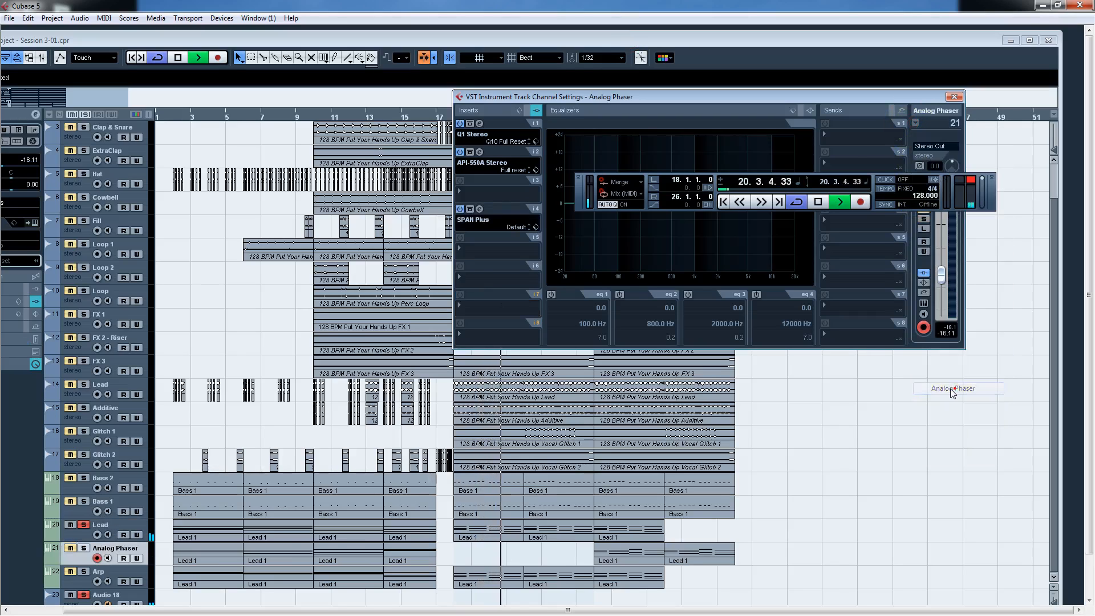
pyautogui.press('space')
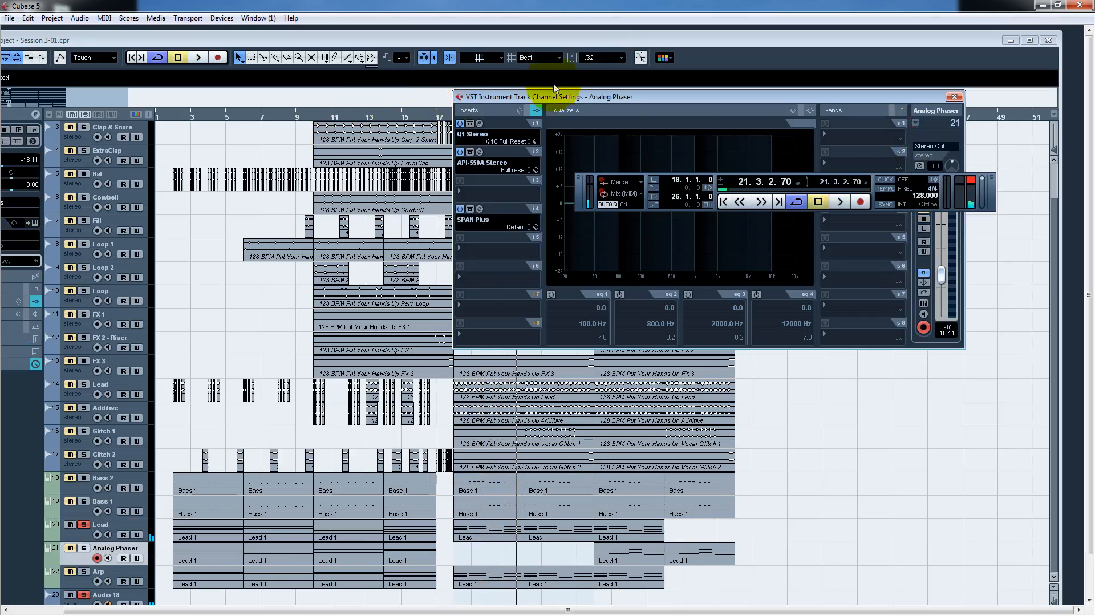
# Set the cycle range from 10.1.1.0 to 17.1.1.0, start playback and solo Analog Phaser in place of Lead.
pyautogui.moveTo(557, 98); pyautogui.dragTo(569, 213)
pyautogui.moveTo(450, 112); pyautogui.dragTo(317, 134)
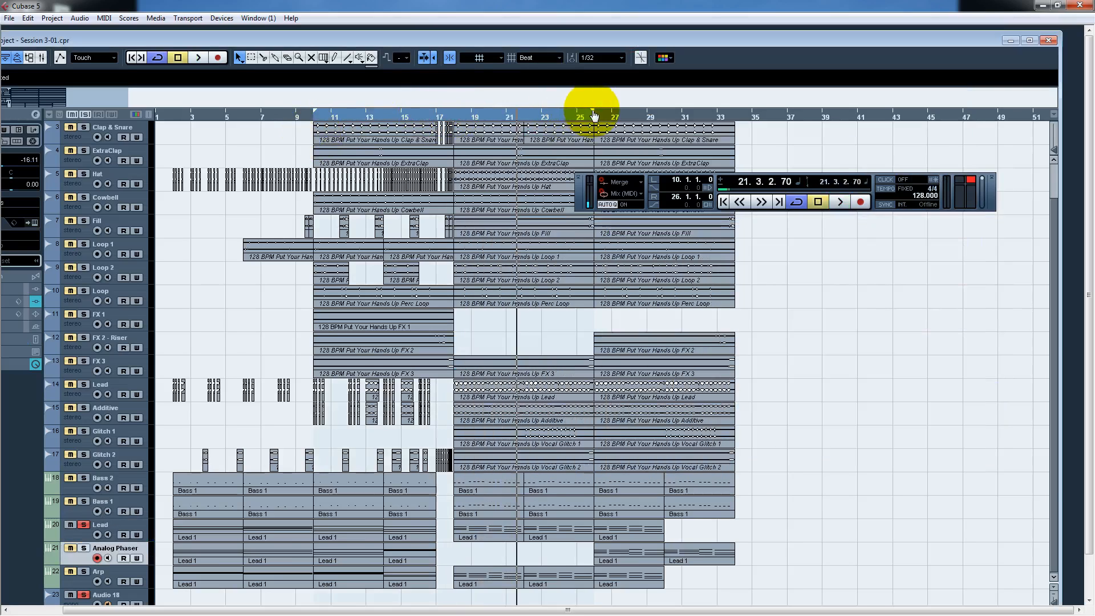
pyautogui.moveTo(593, 108); pyautogui.dragTo(437, 130)
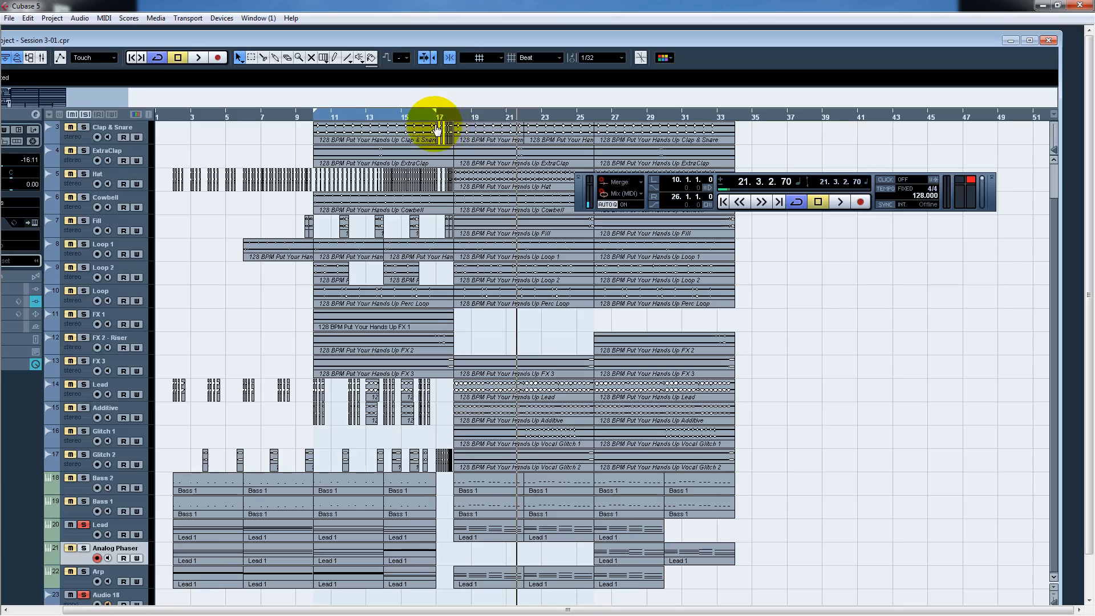
pyautogui.press('space')
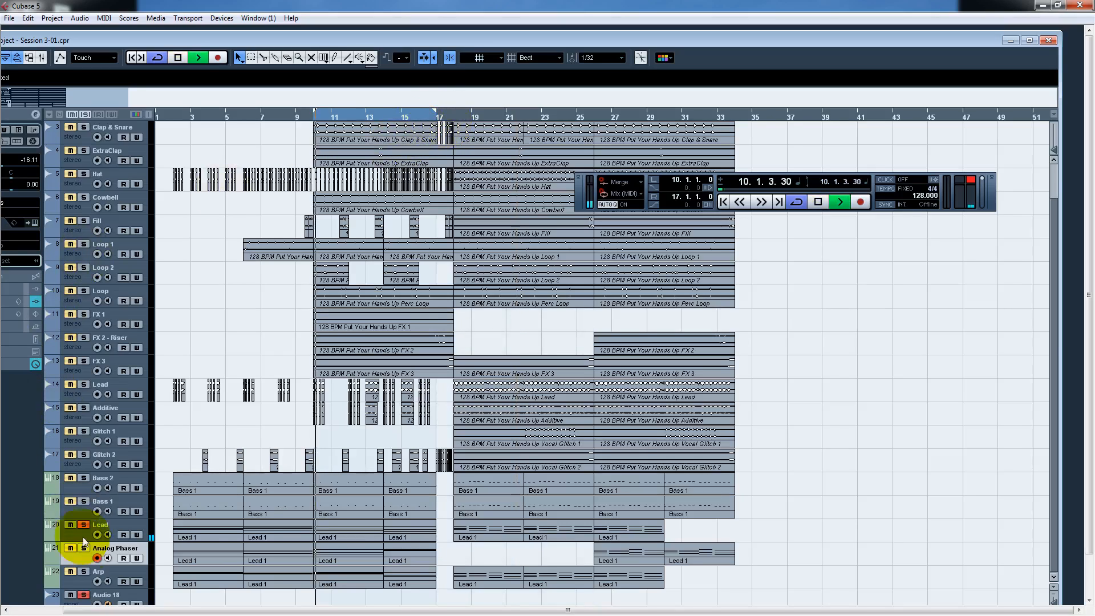
pyautogui.click(84, 549)
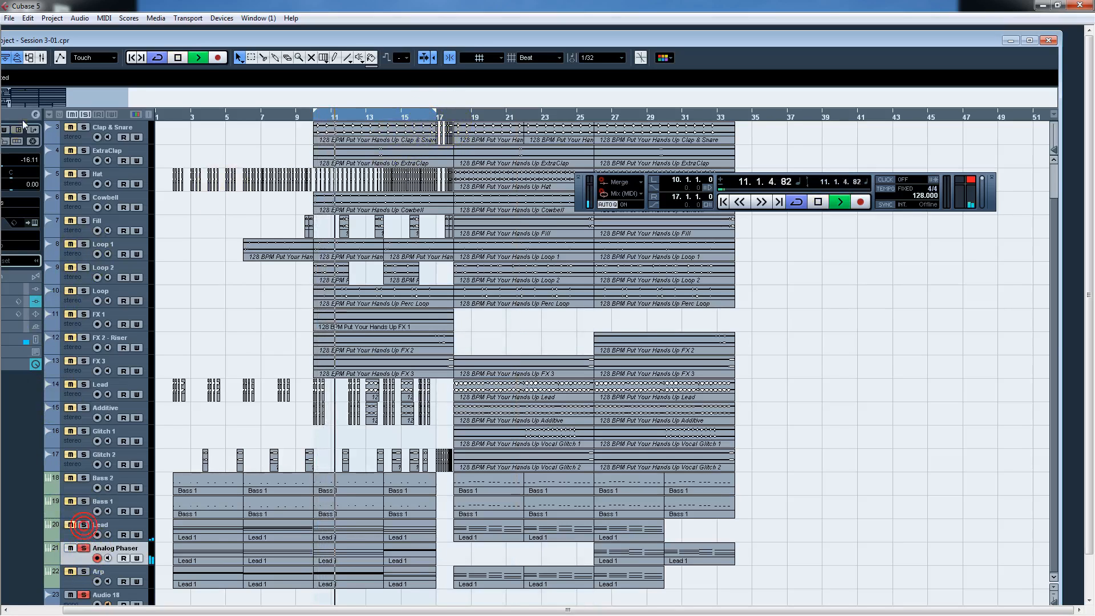
pyautogui.click(35, 114)
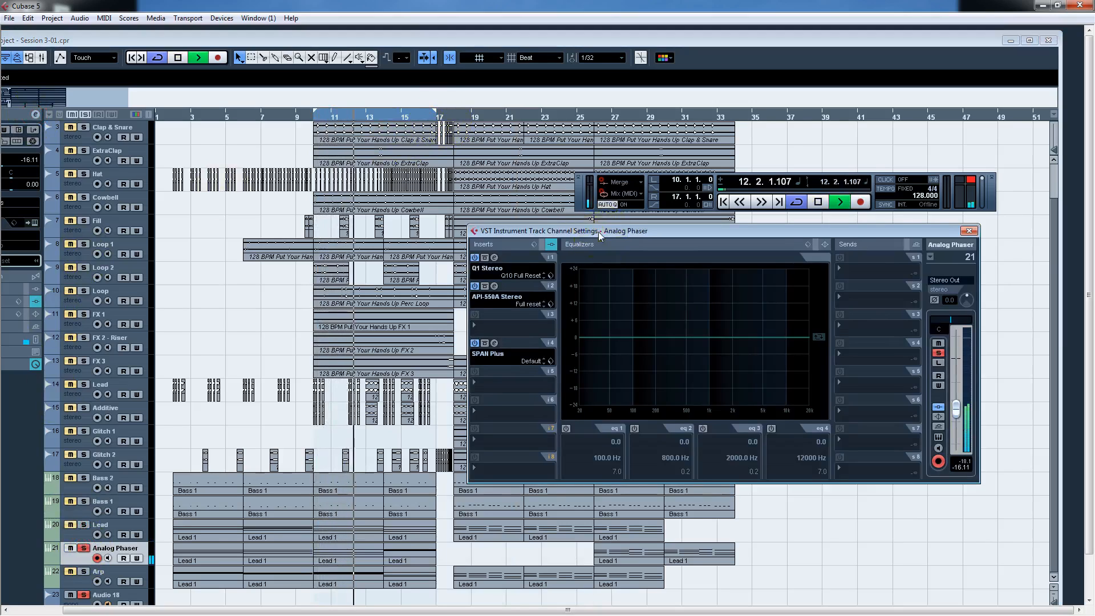
pyautogui.moveTo(597, 231); pyautogui.dragTo(430, 148)
pyautogui.click(326, 199)
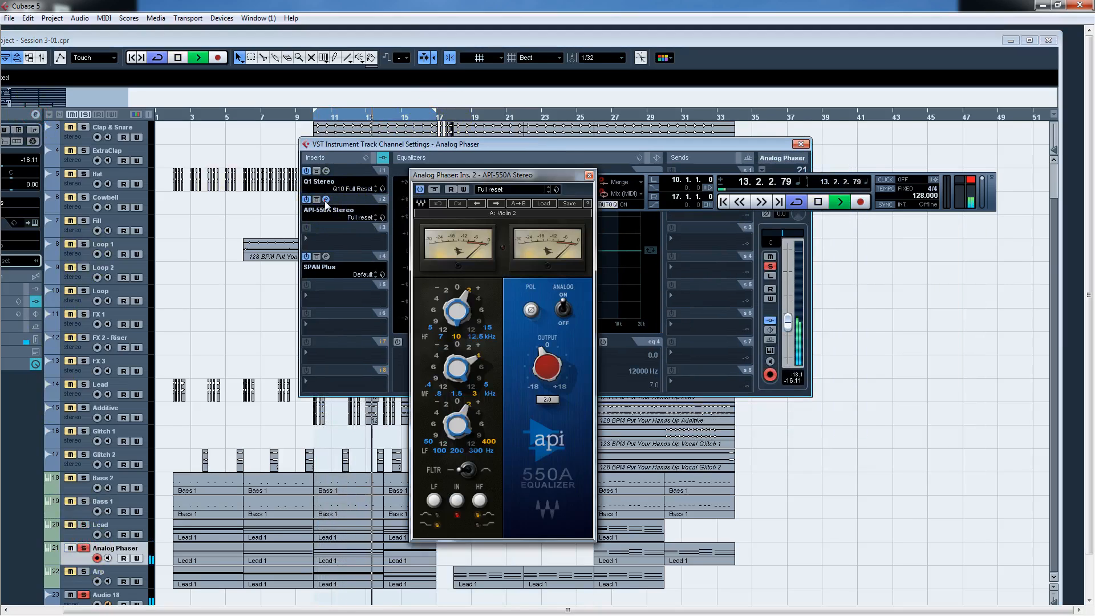
pyautogui.click(529, 172)
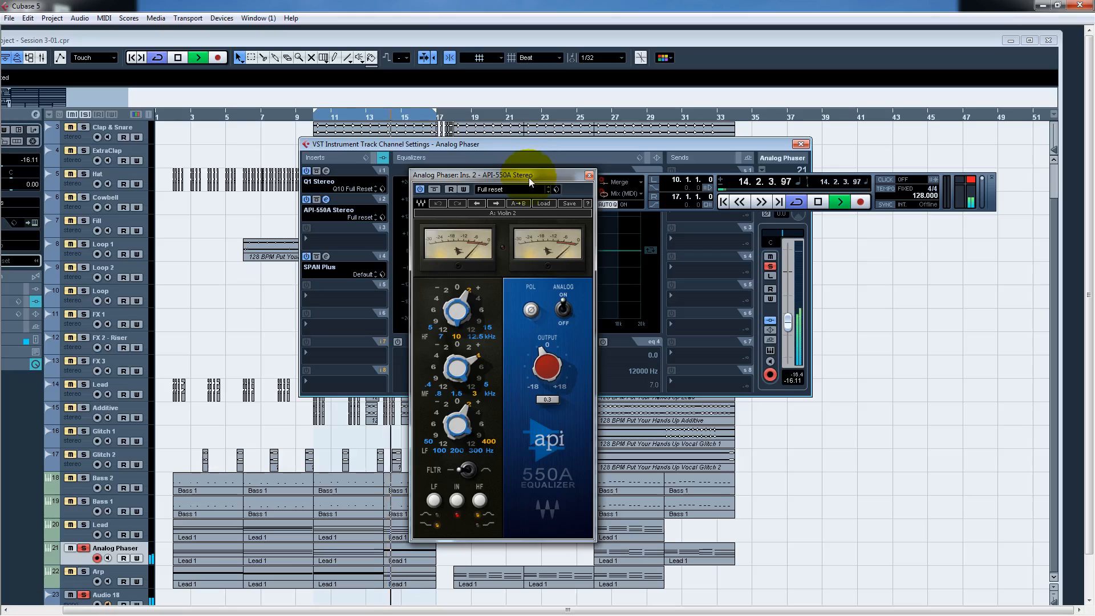
pyautogui.moveTo(531, 181); pyautogui.dragTo(648, 102)
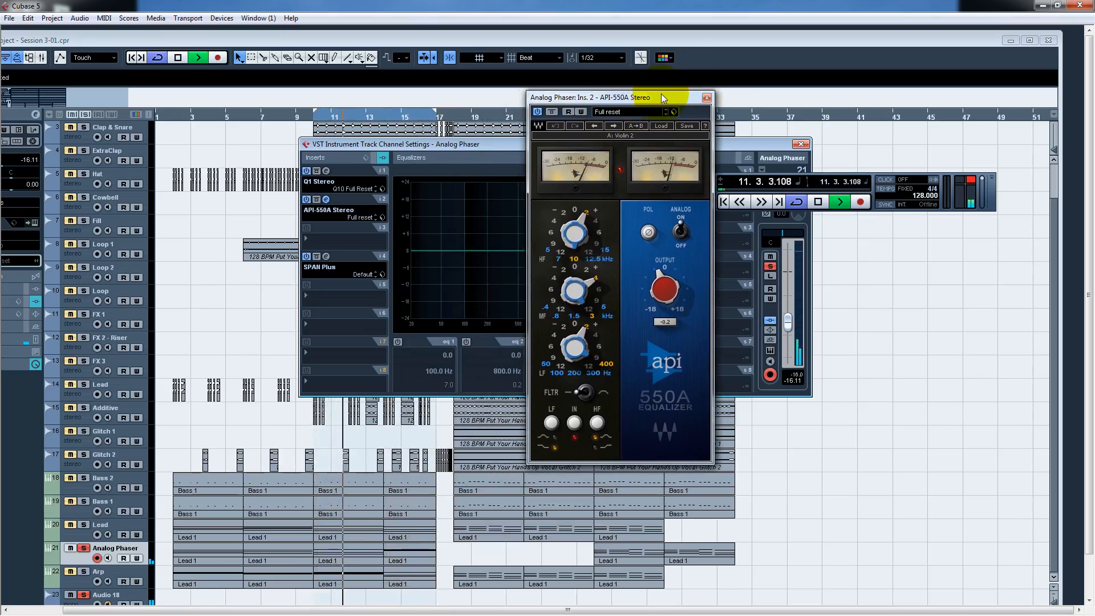
pyautogui.moveTo(656, 101); pyautogui.dragTo(665, 103)
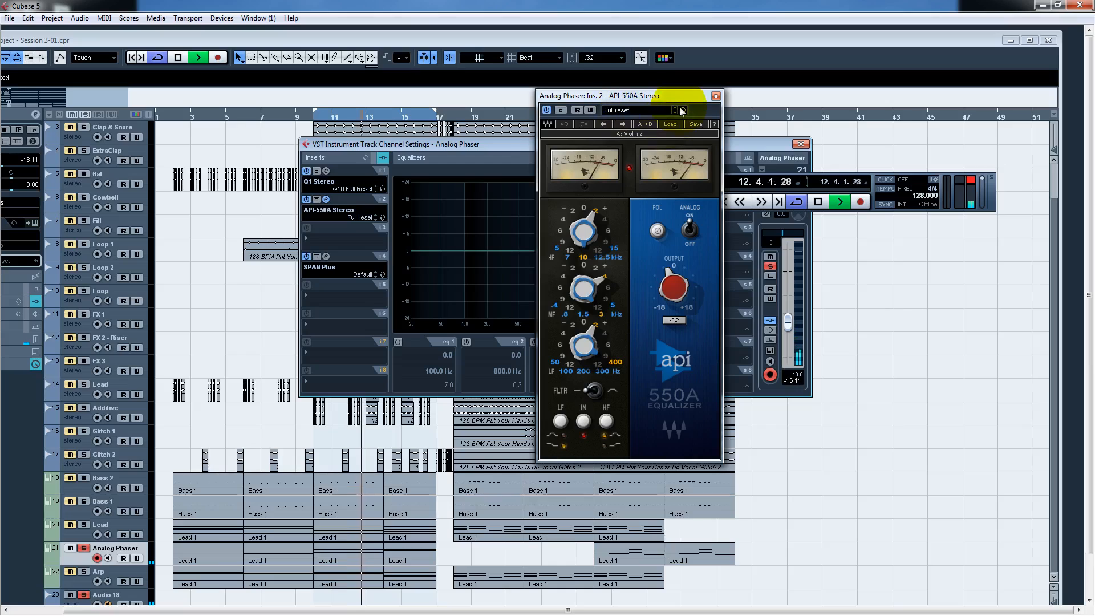
# Dismiss the download notification and compare Analog Phaser with its API-550A bypassed and active, closing the plug-in when done.
pyautogui.click(657, 230)
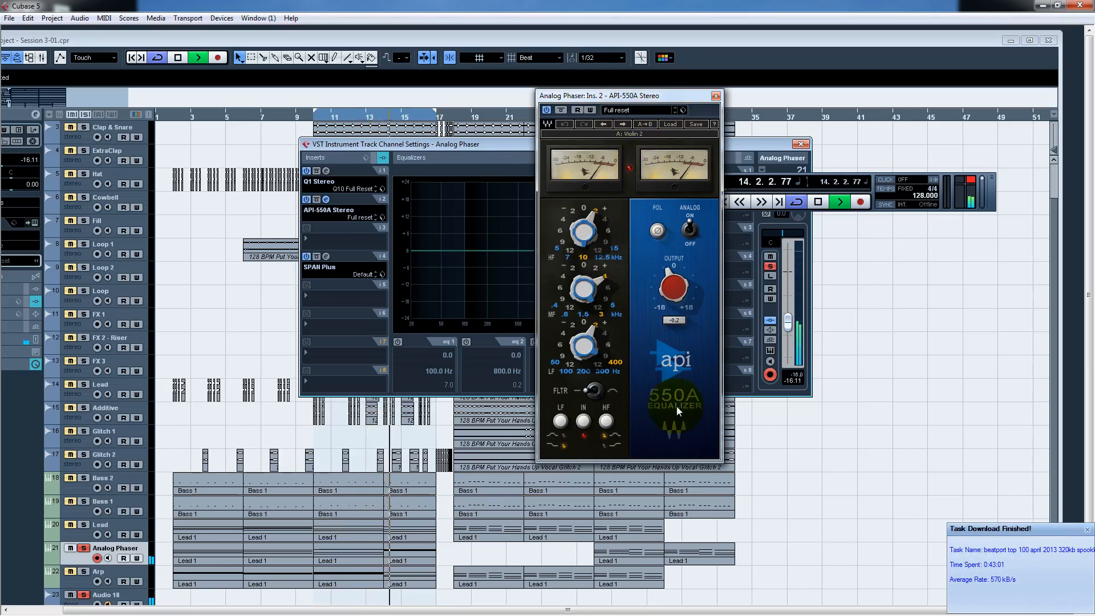
pyautogui.click(1086, 531)
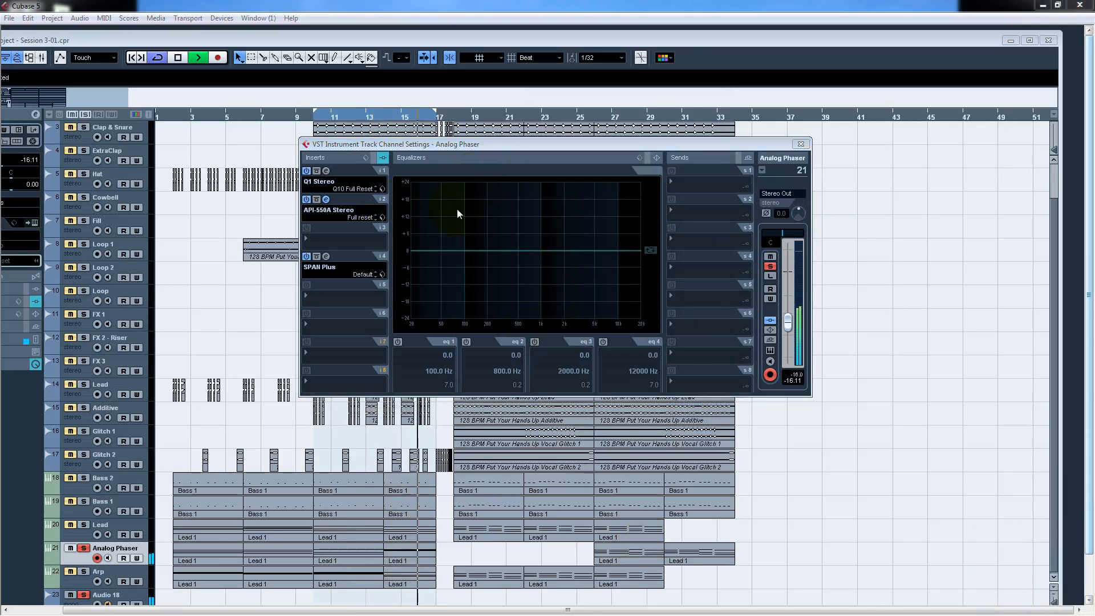
pyautogui.click(322, 199)
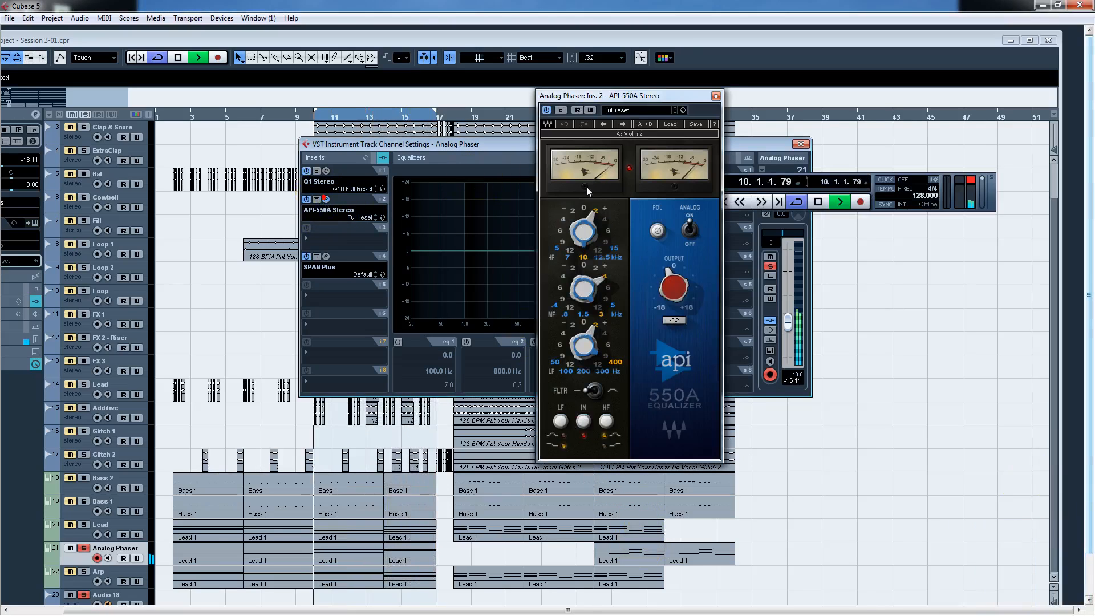
pyautogui.moveTo(603, 304); pyautogui.dragTo(607, 280)
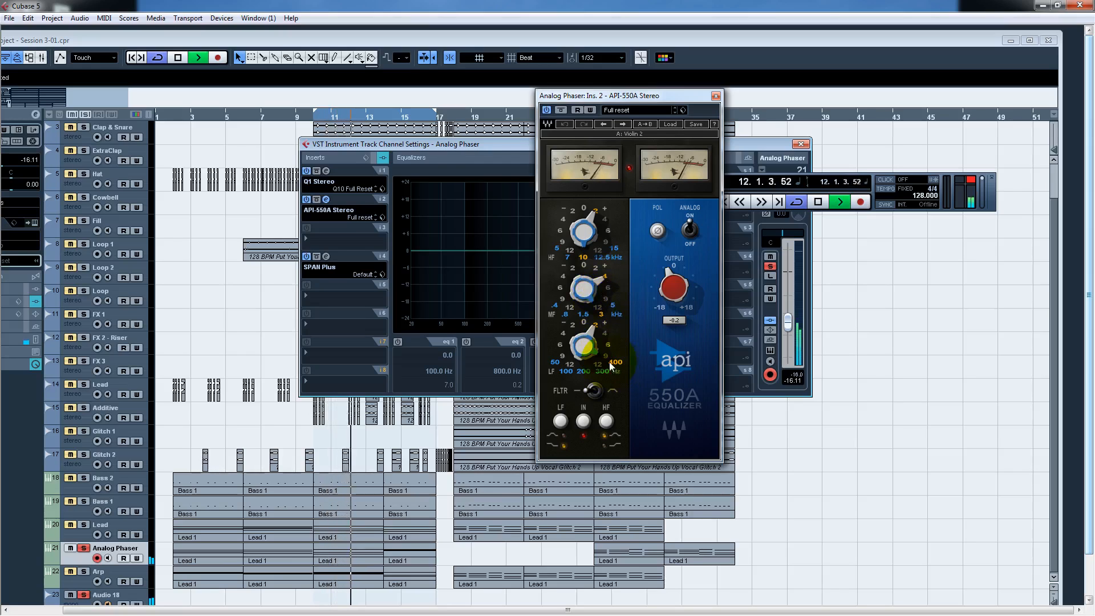
pyautogui.click(562, 110)
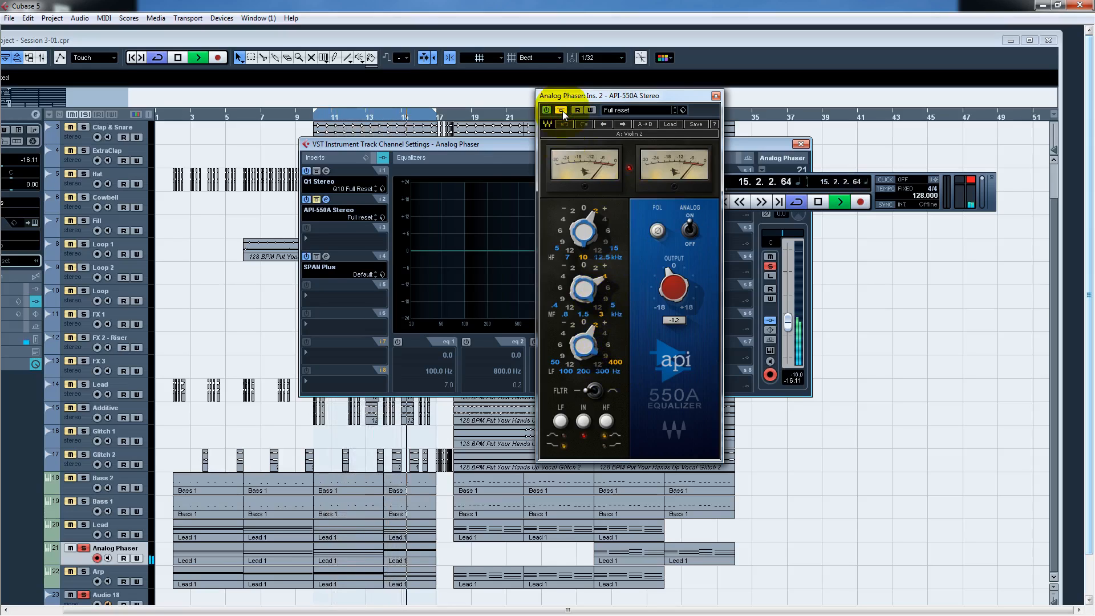
pyautogui.click(562, 111)
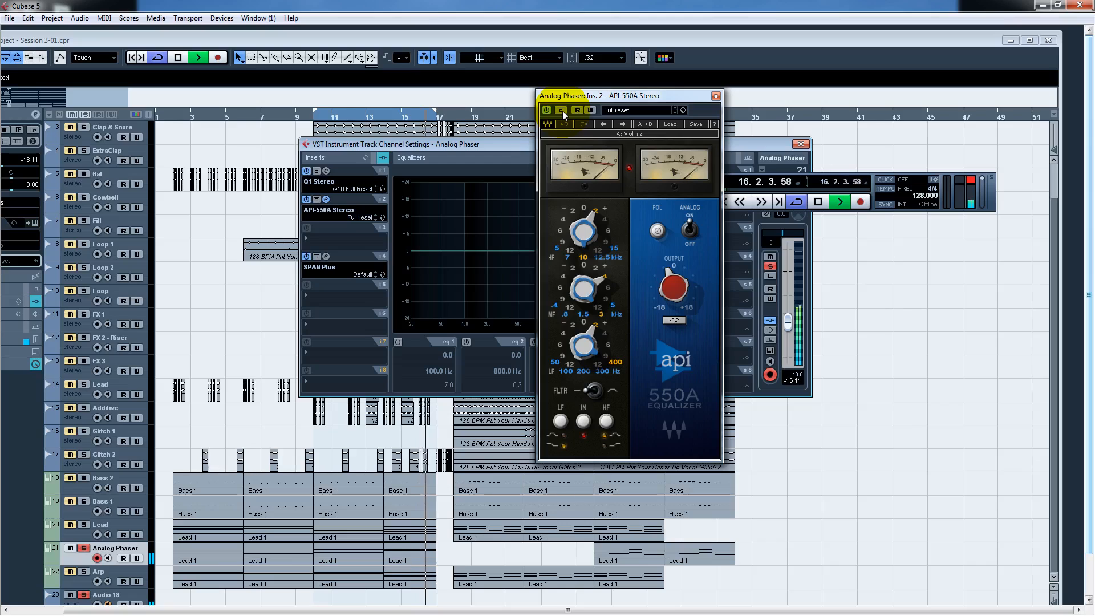
pyautogui.click(715, 95)
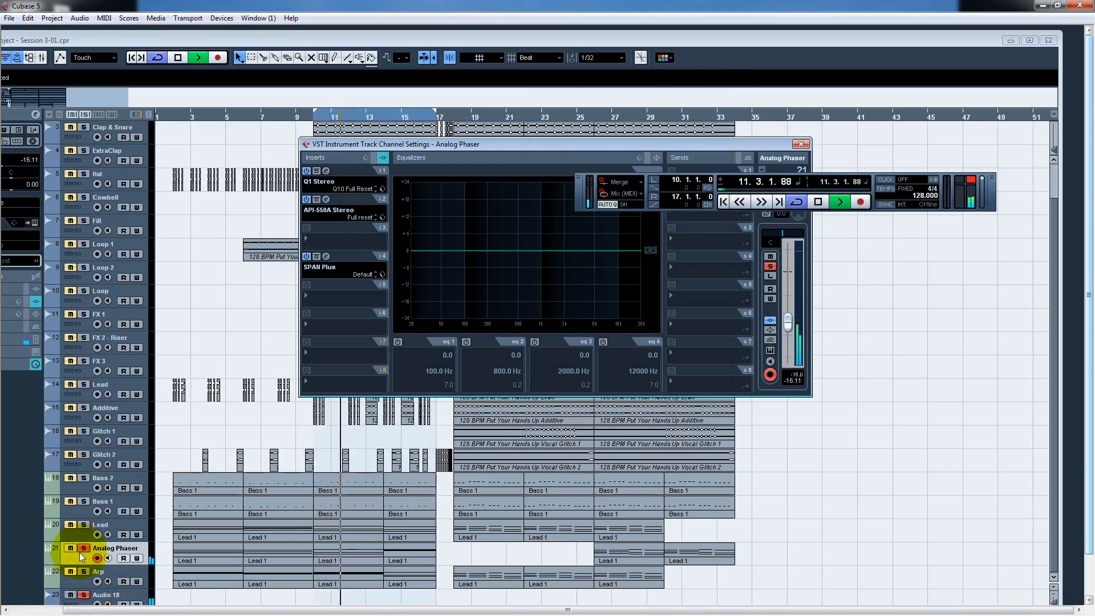
# Solo the Arp track in place of Analog Phaser and bring up the Arp channel settings.
pyautogui.click(83, 571)
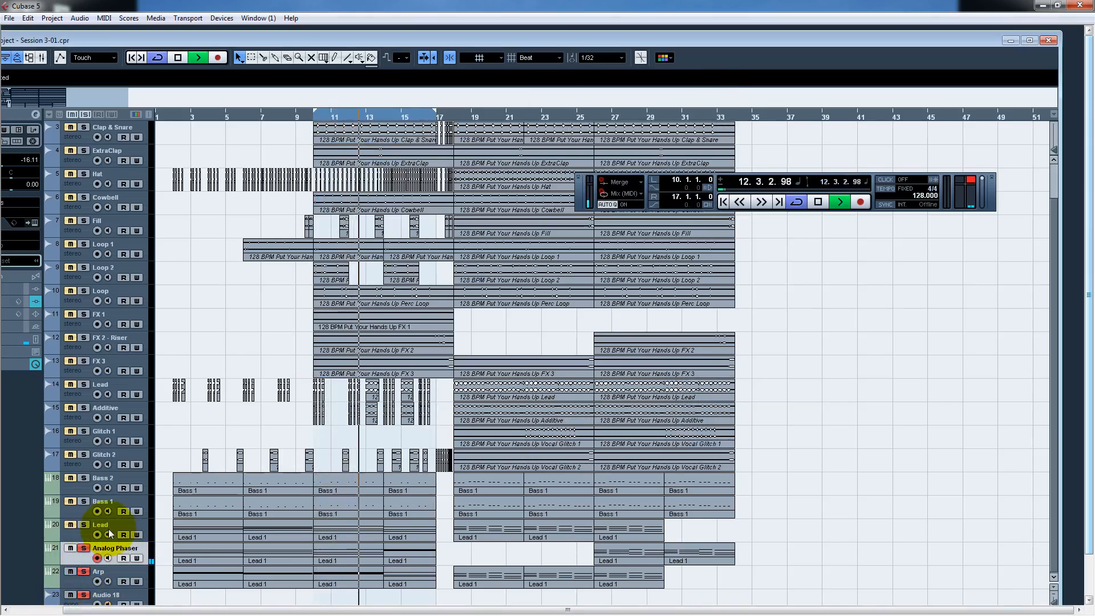
pyautogui.click(84, 548)
pyautogui.click(98, 586)
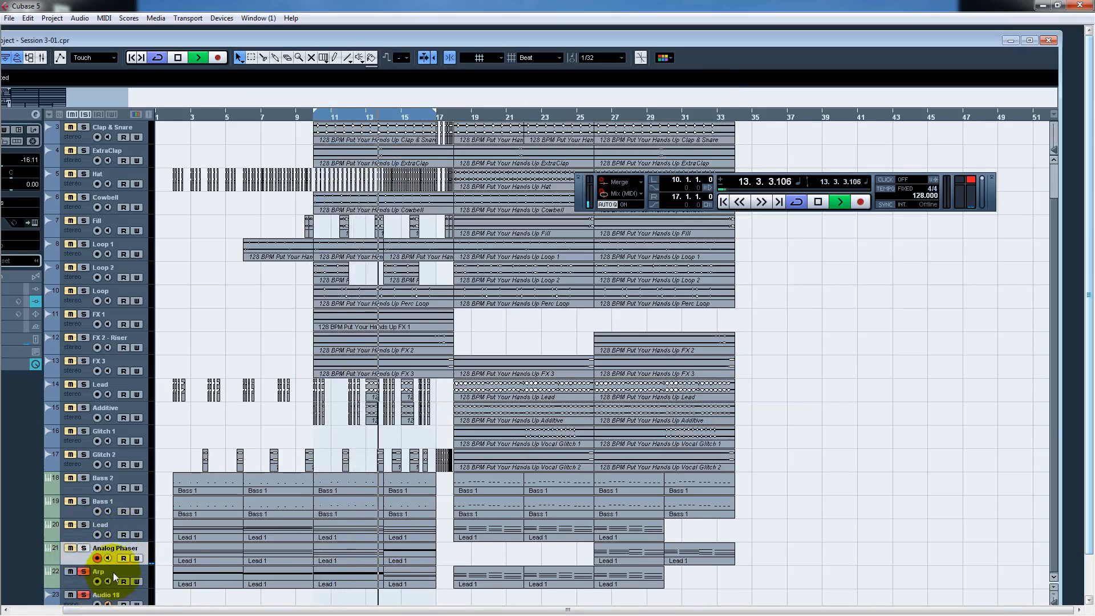
pyautogui.click(36, 113)
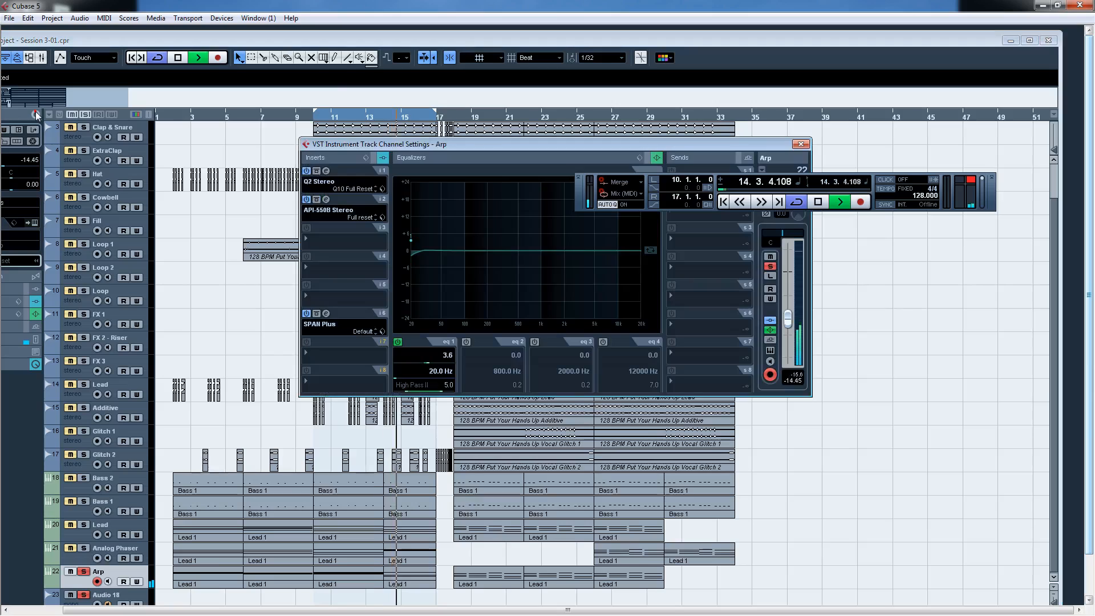
pyautogui.moveTo(449, 63); pyautogui.dragTo(527, 83)
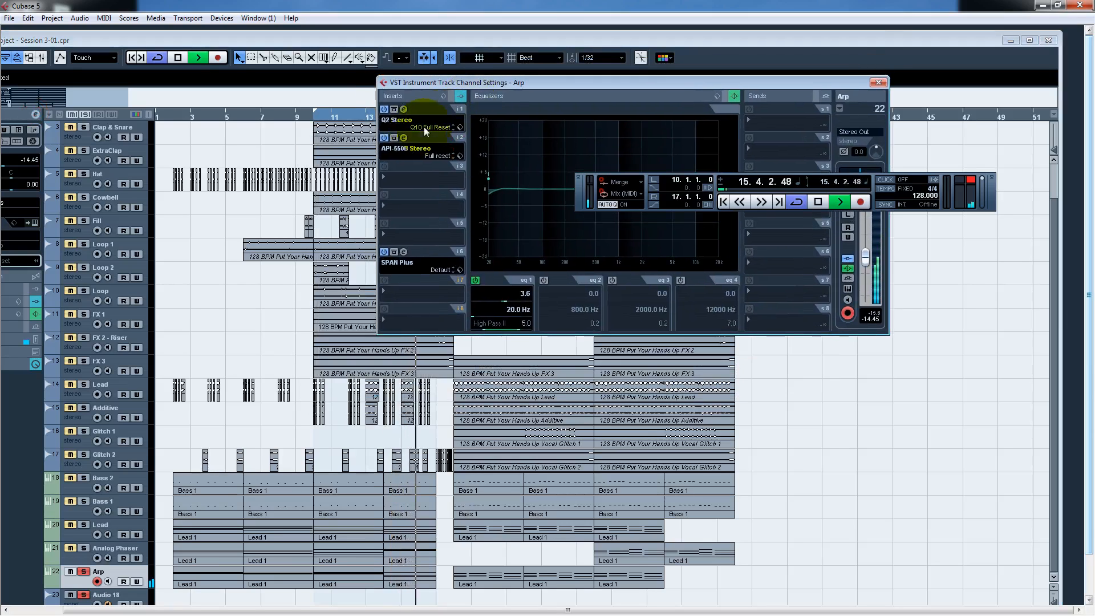
# Open Arp's API-550B insert and compare the sound with it bypassed and active, closing the plug-in when done.
pyautogui.click(403, 138)
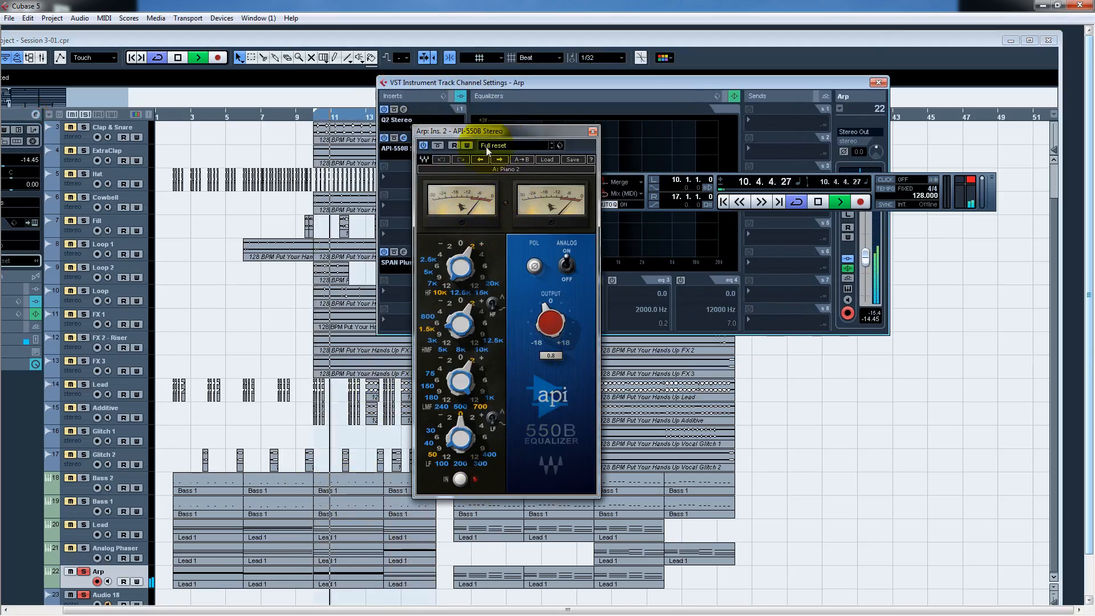
pyautogui.click(438, 144)
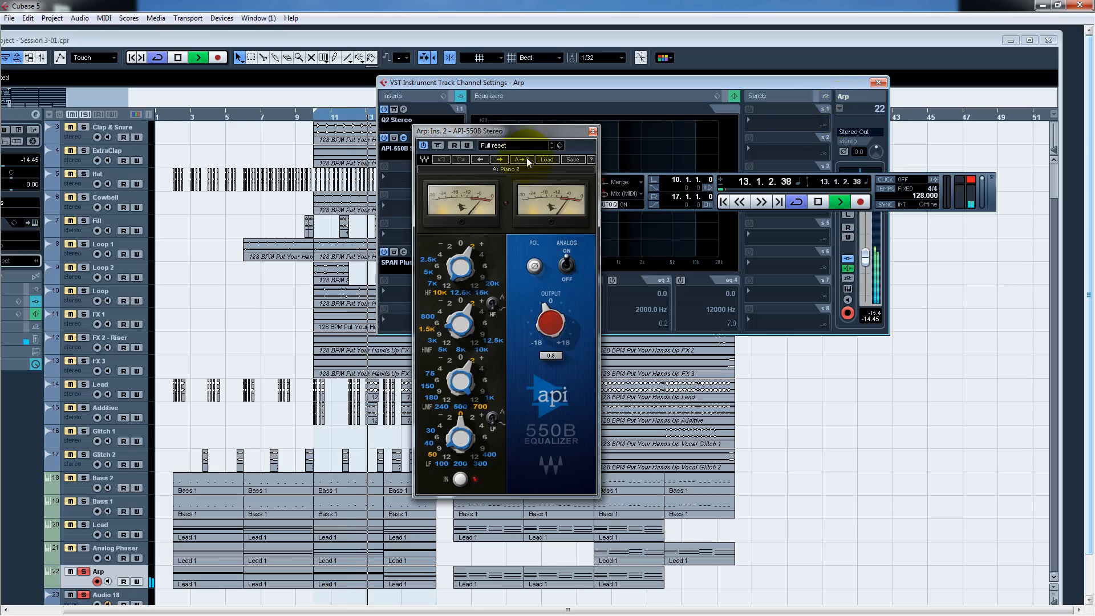
pyautogui.click(592, 131)
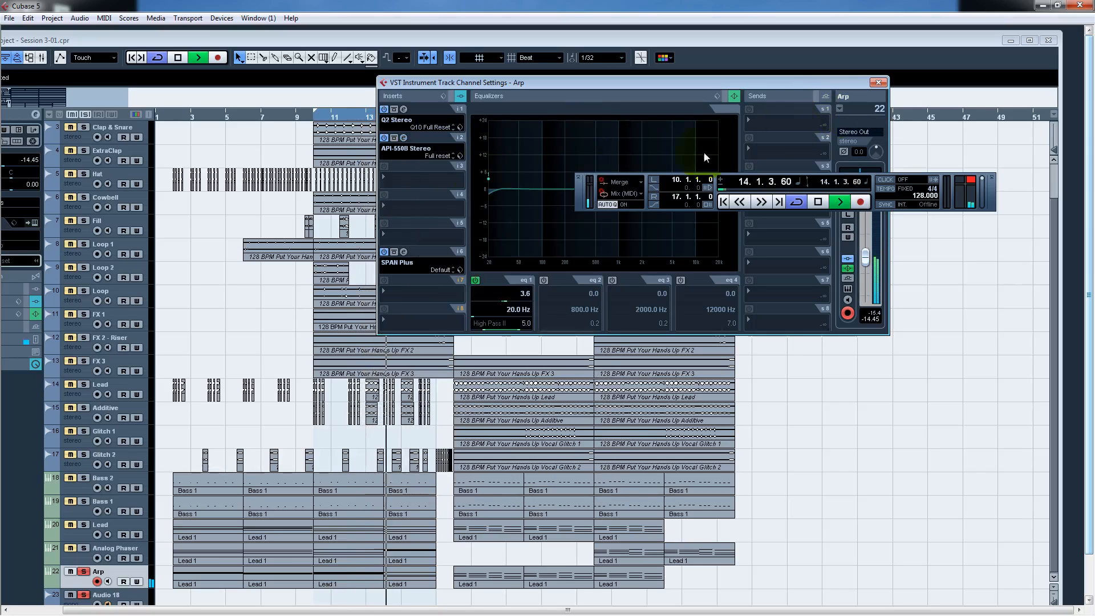
pyautogui.click(403, 138)
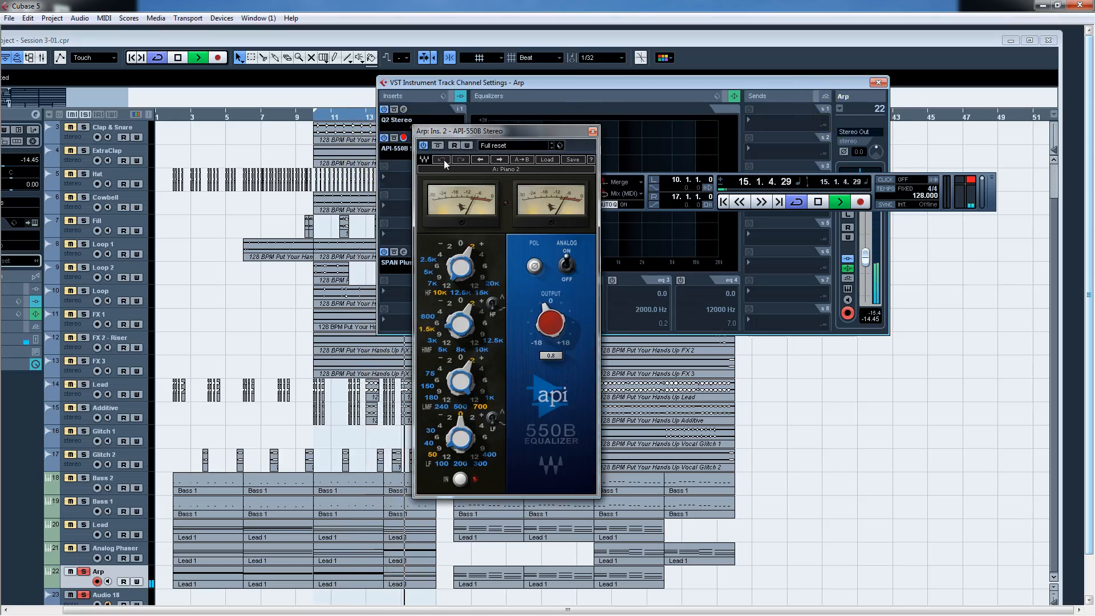
pyautogui.click(442, 145)
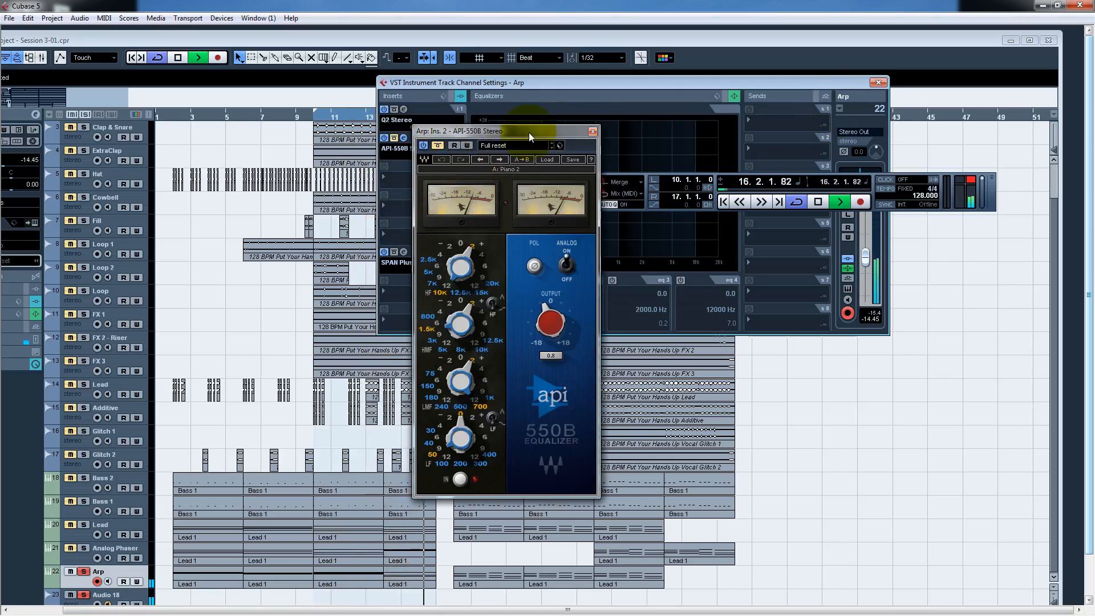
pyautogui.moveTo(528, 133); pyautogui.dragTo(590, 97)
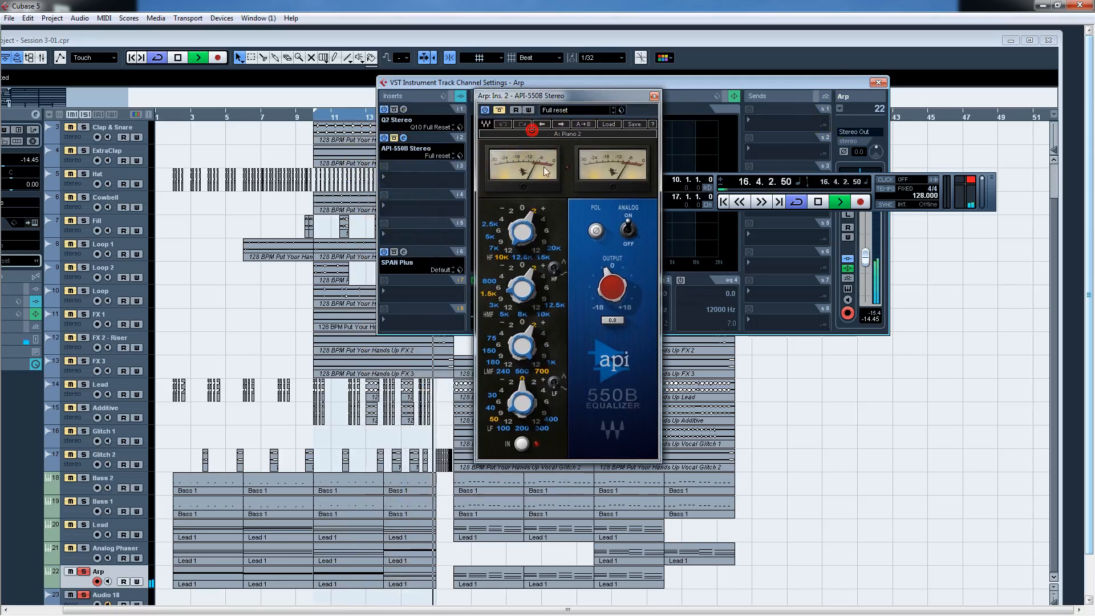
pyautogui.click(499, 109)
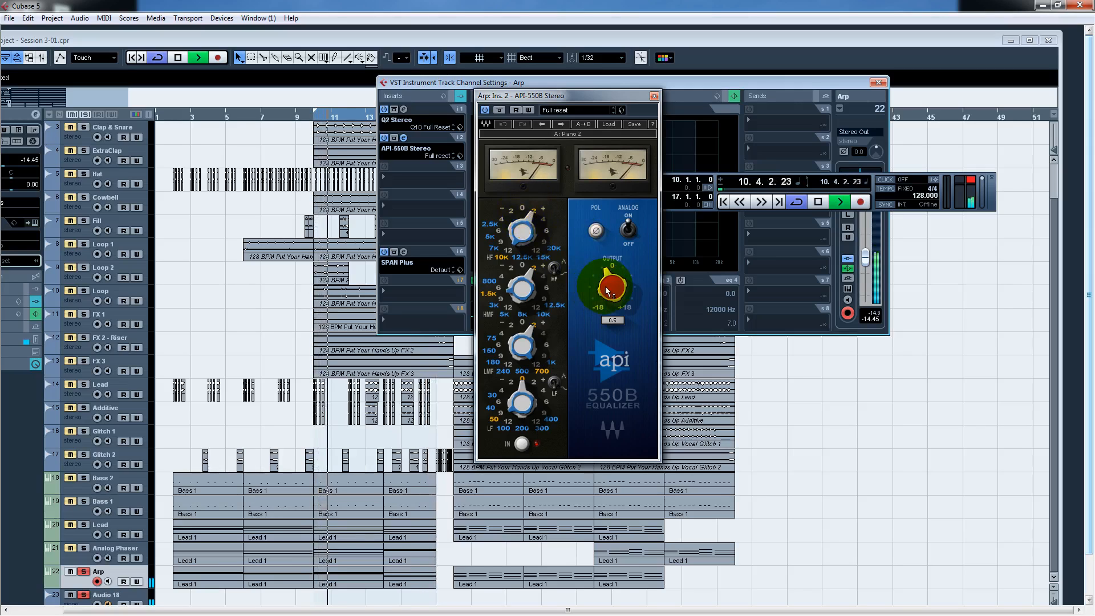
pyautogui.moveTo(606, 287)
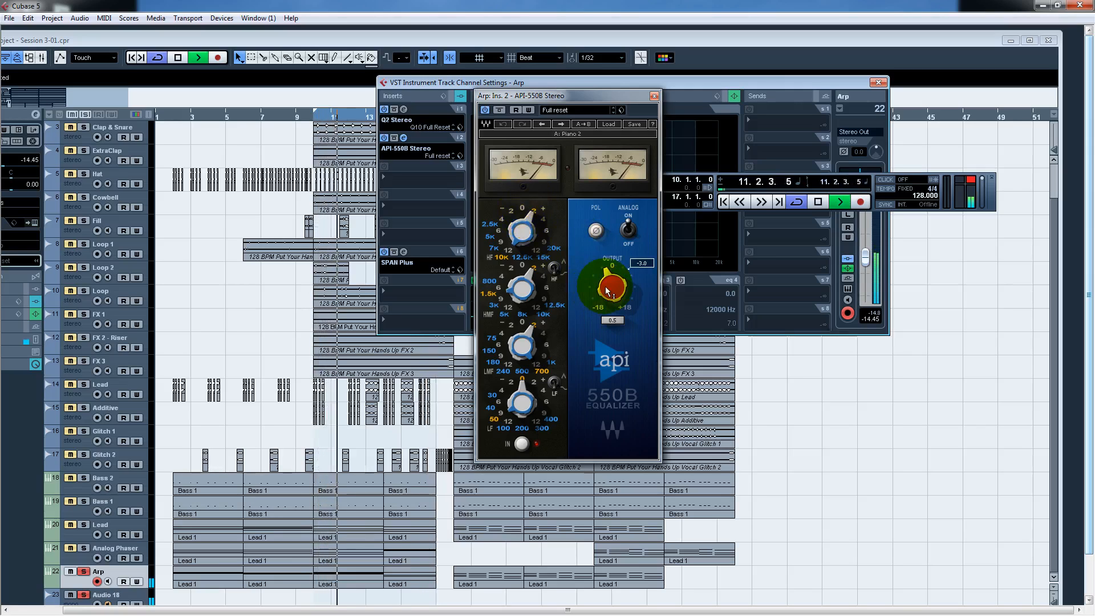
pyautogui.click(654, 96)
# Solo the Lead instrument track and Analog Phaser together with Arp, listen to the three, and stop playback.
pyautogui.click(83, 524)
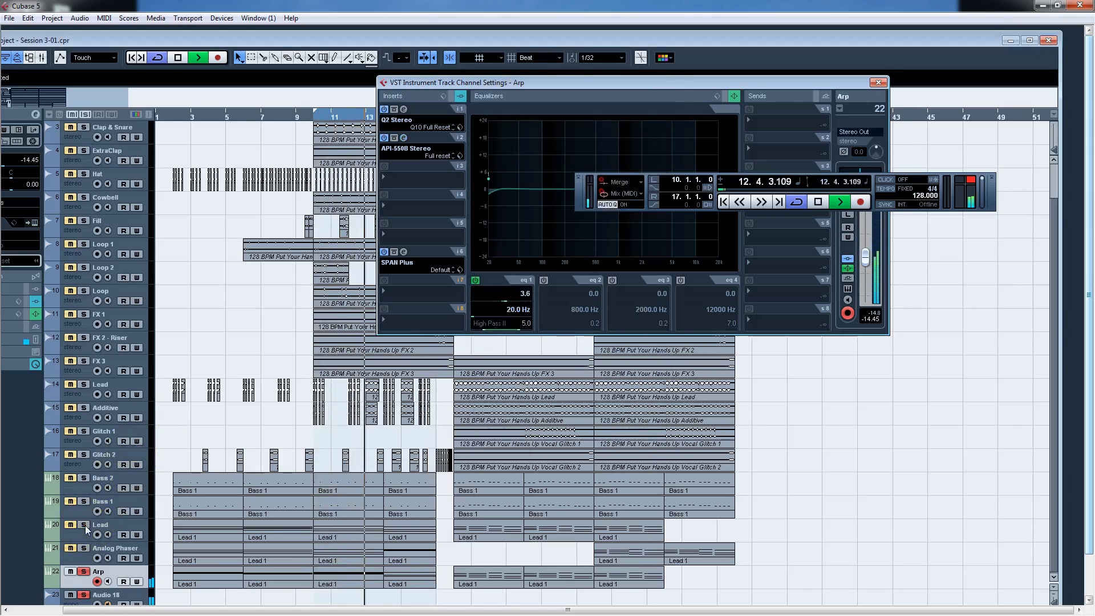
pyautogui.click(82, 548)
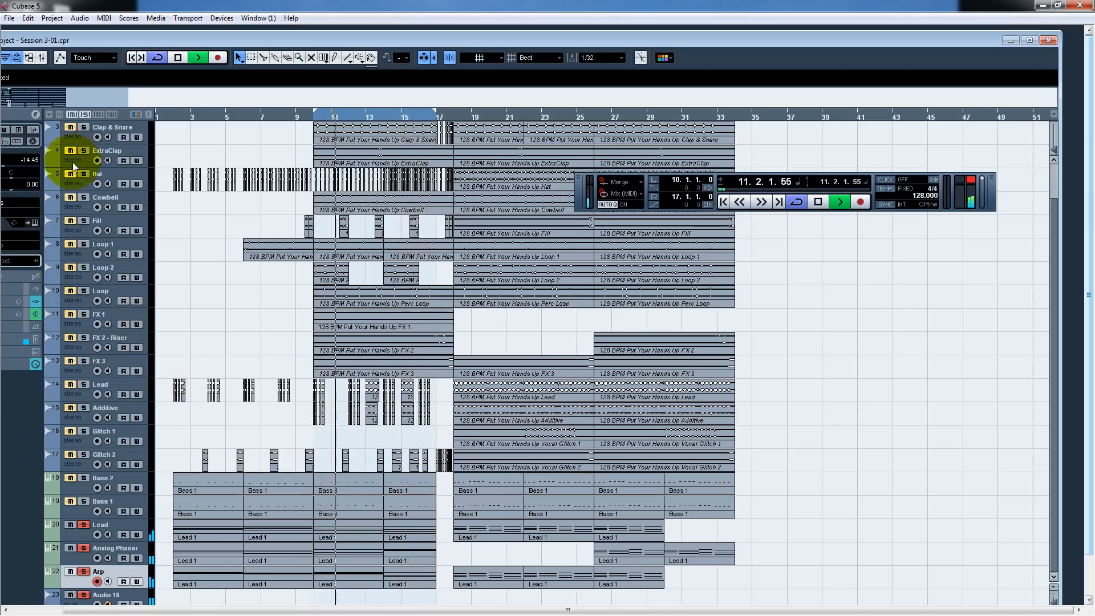
pyautogui.press('space')
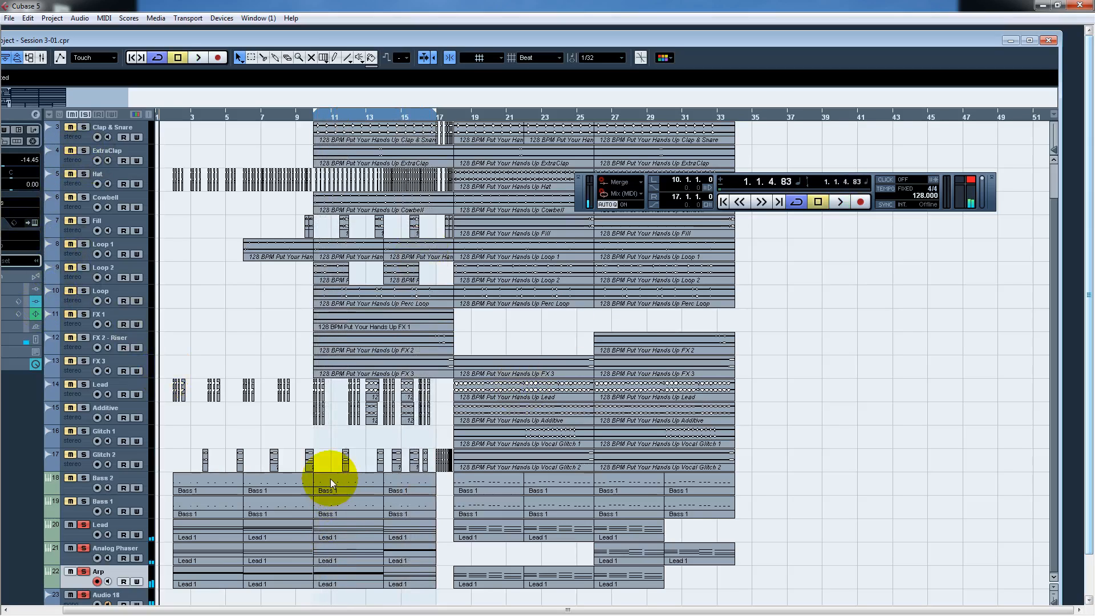
# Clear all solos and play the full mix from bar 1, resetting the output clip indicator before stopping playback.
pyautogui.click(87, 114)
pyautogui.press('space')
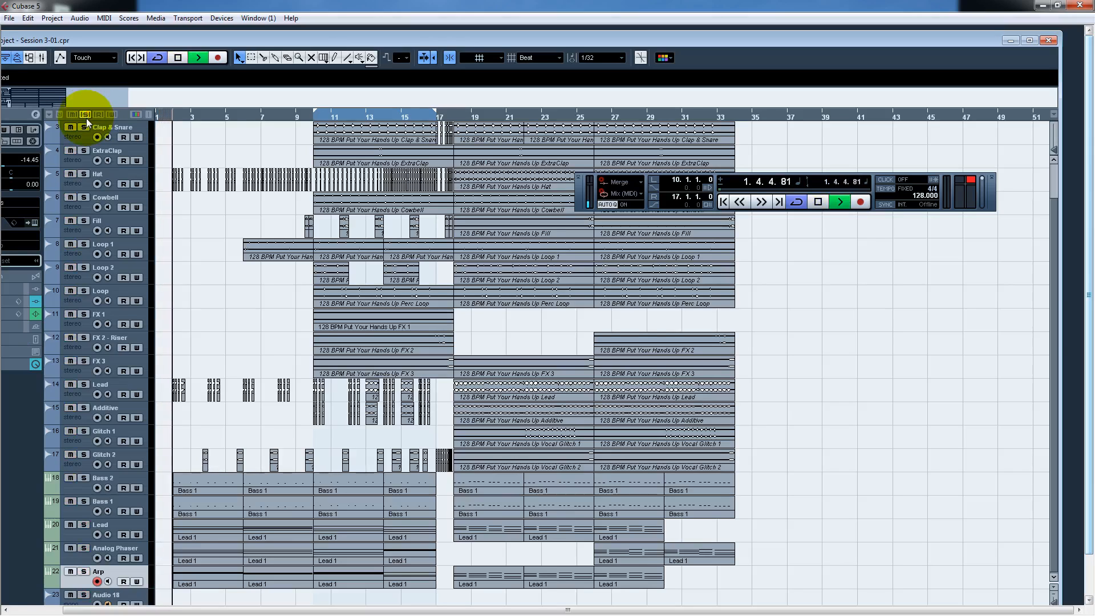
pyautogui.click(971, 180)
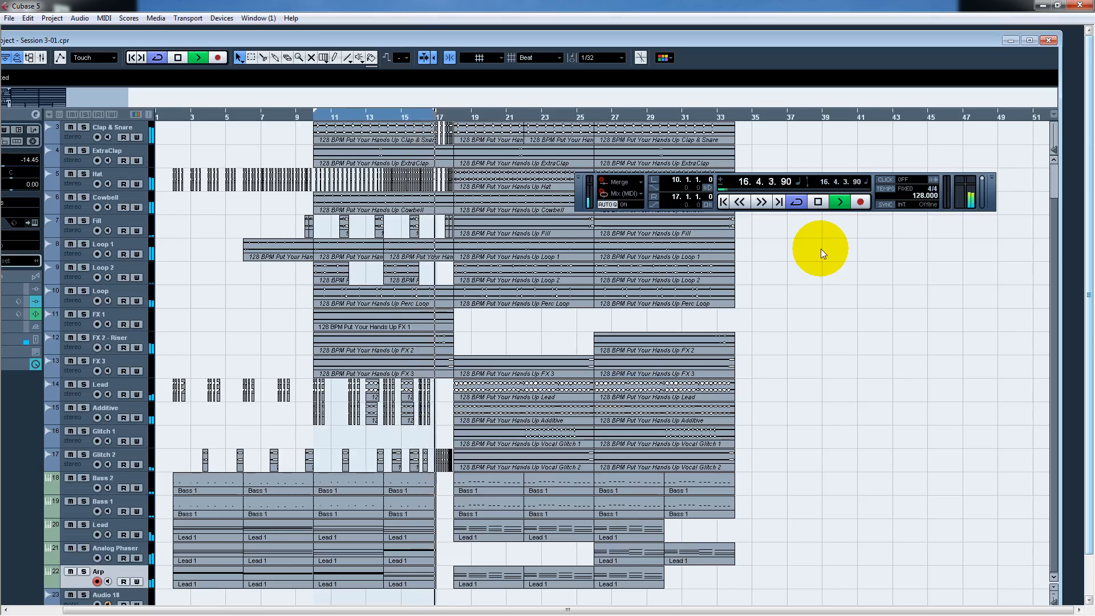
pyautogui.press('space')
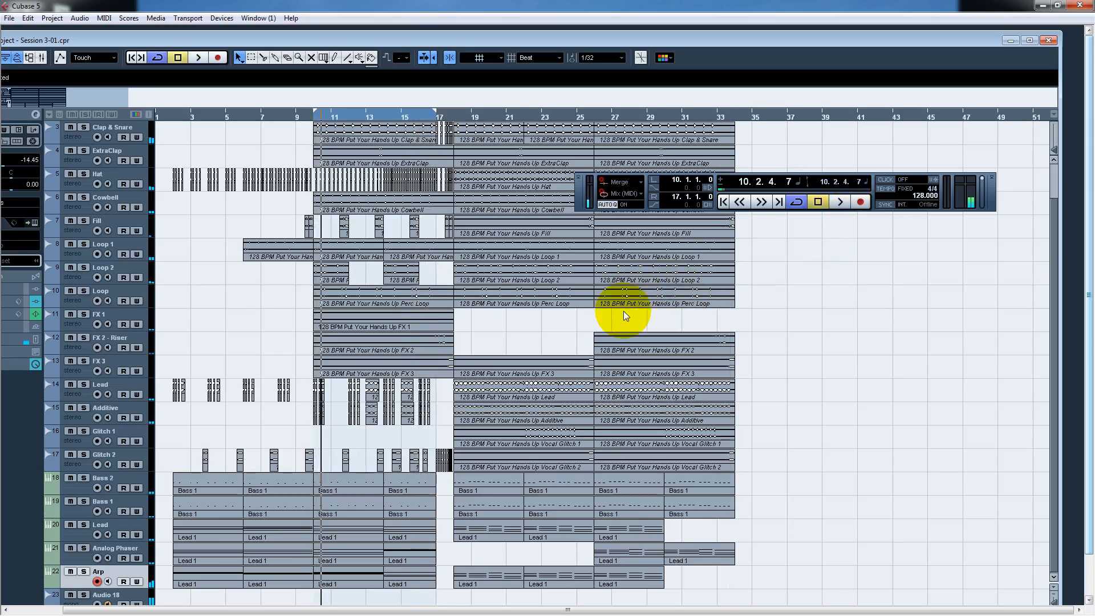